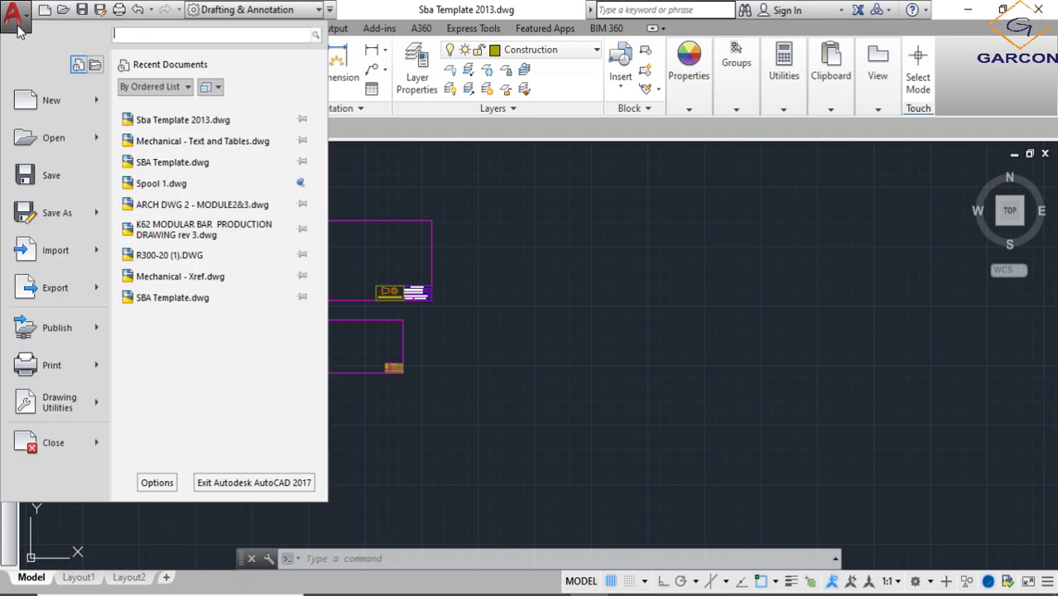
click(604, 251)
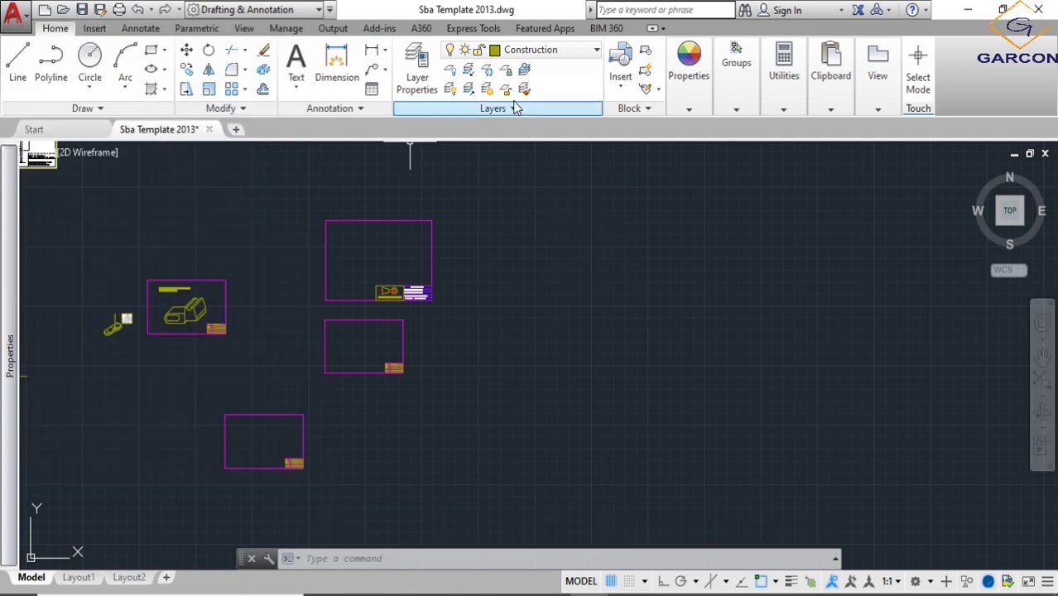
click(591, 50)
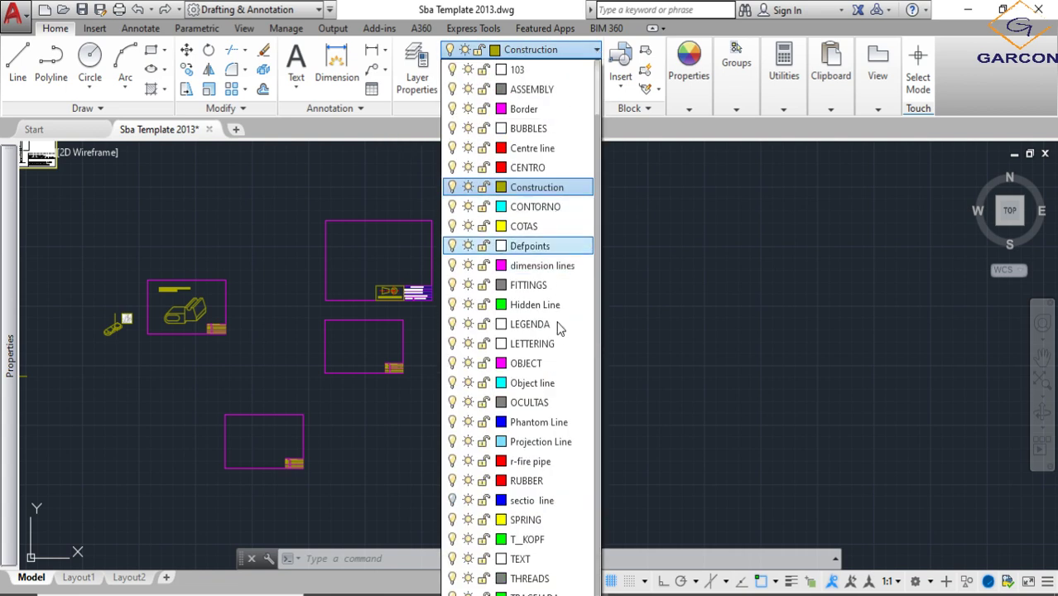
click(745, 321)
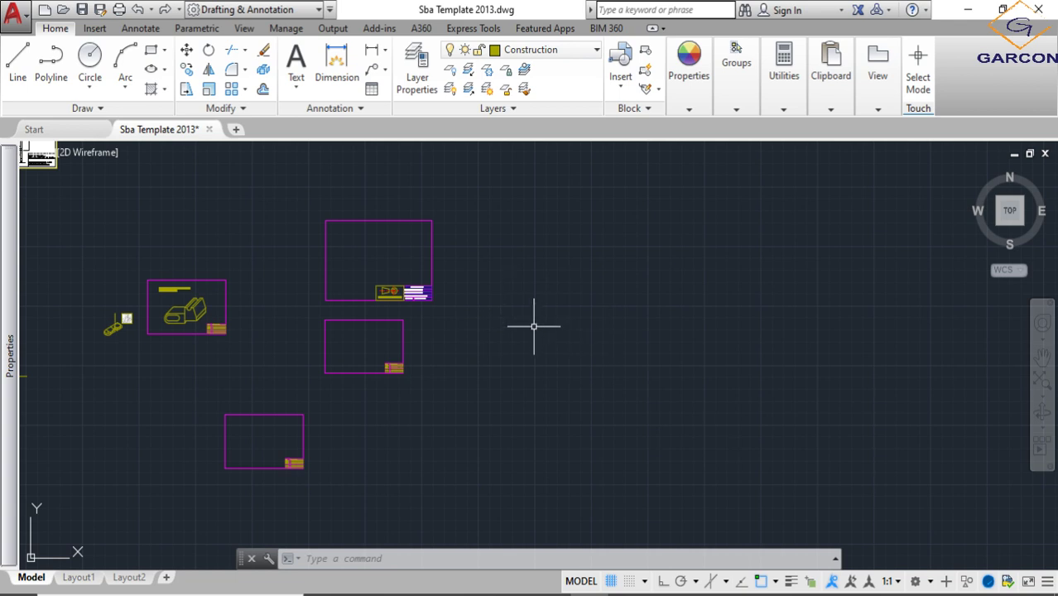
- Examine the existing bordered sheets and the title block in the corner of the smaller border
scroll(539, 330, down, 2)
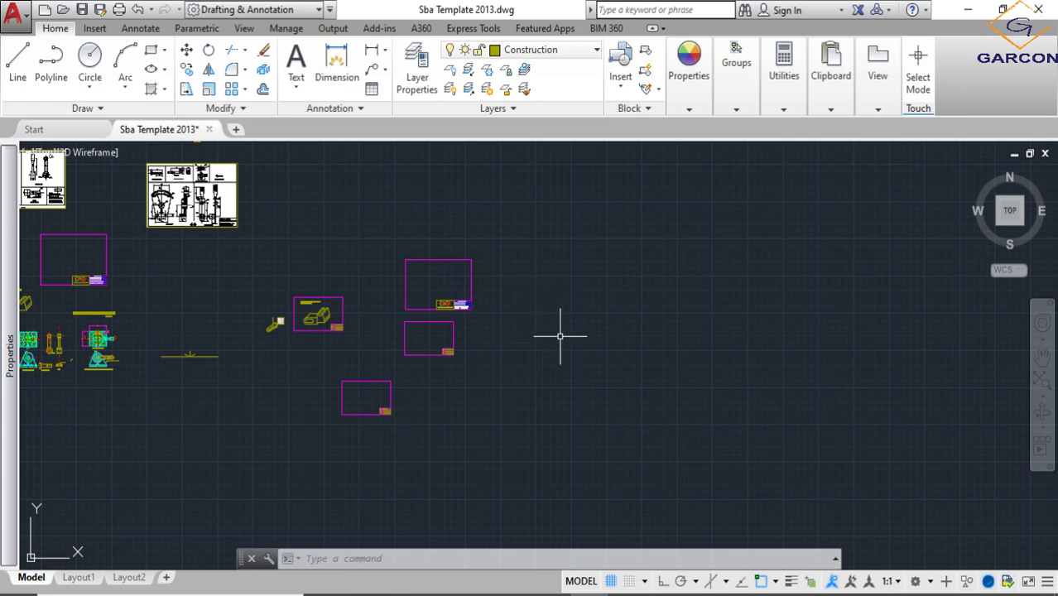
middle_drag(559, 335, 412, 334)
scroll(260, 334, up, 4)
scroll(348, 386, up, 6)
scroll(206, 355, up, 2)
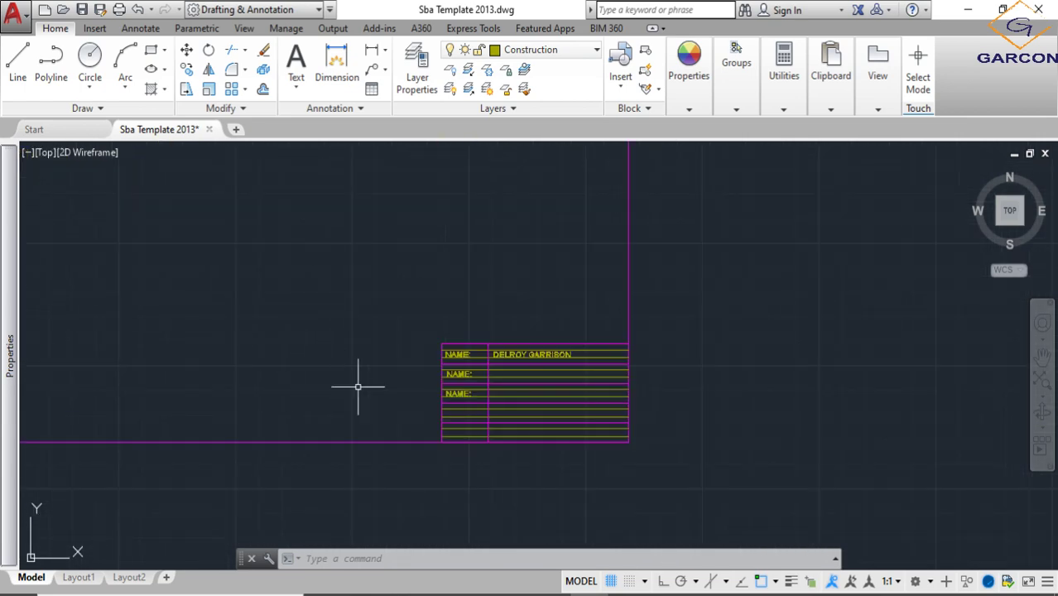
scroll(497, 405, down, 4)
middle_drag(429, 350, 267, 372)
scroll(269, 371, down, 4)
middle_drag(408, 331, 334, 362)
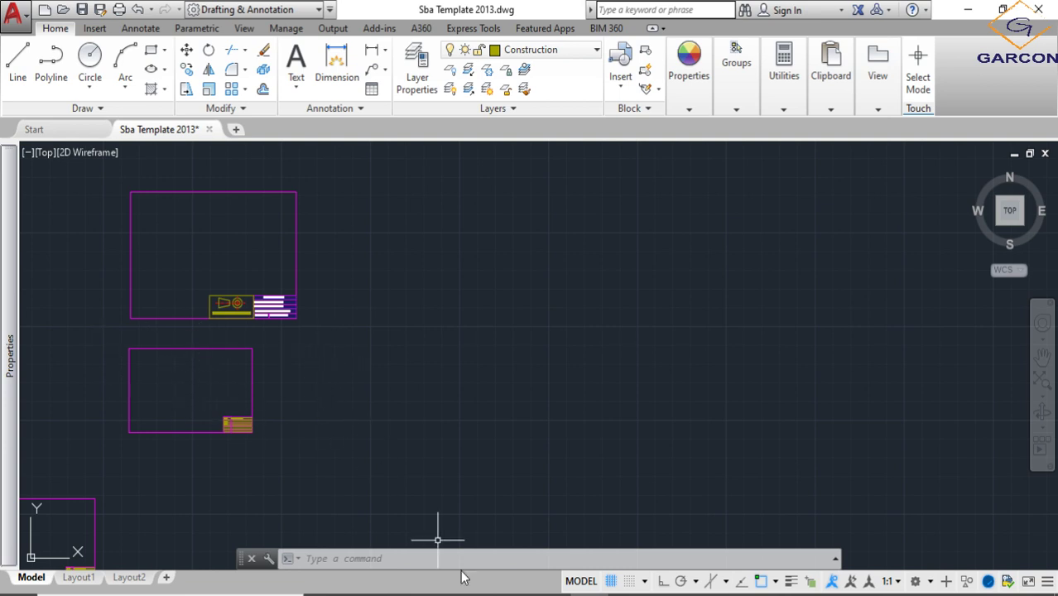
- Switch to Document1 in Word and review the A0 sheet-division diagram and the ISO A series paper sizes table
mouse_move(437, 594)
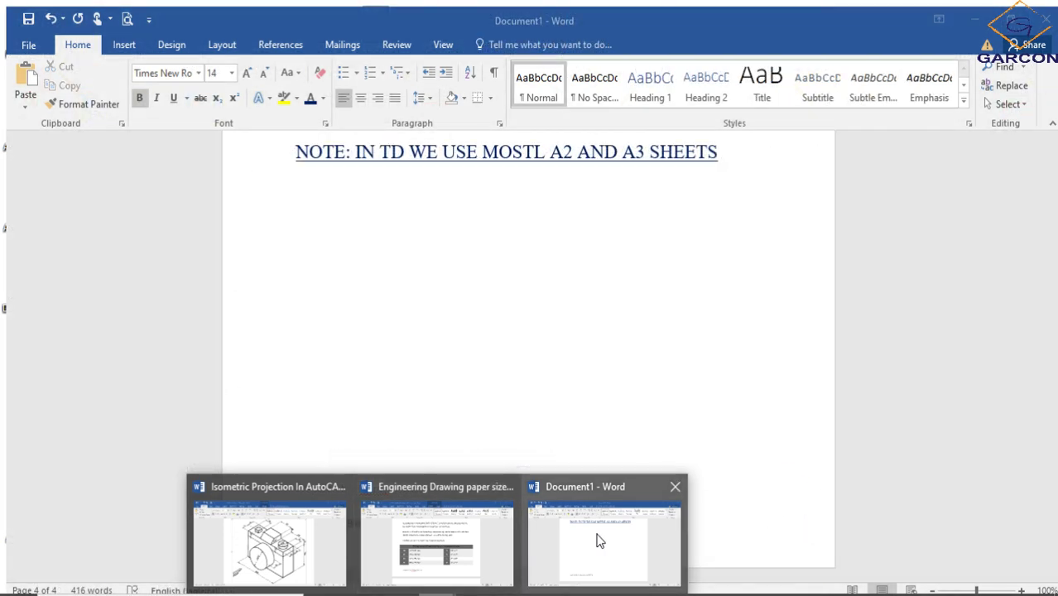
click(600, 541)
scroll(608, 477, up, 10)
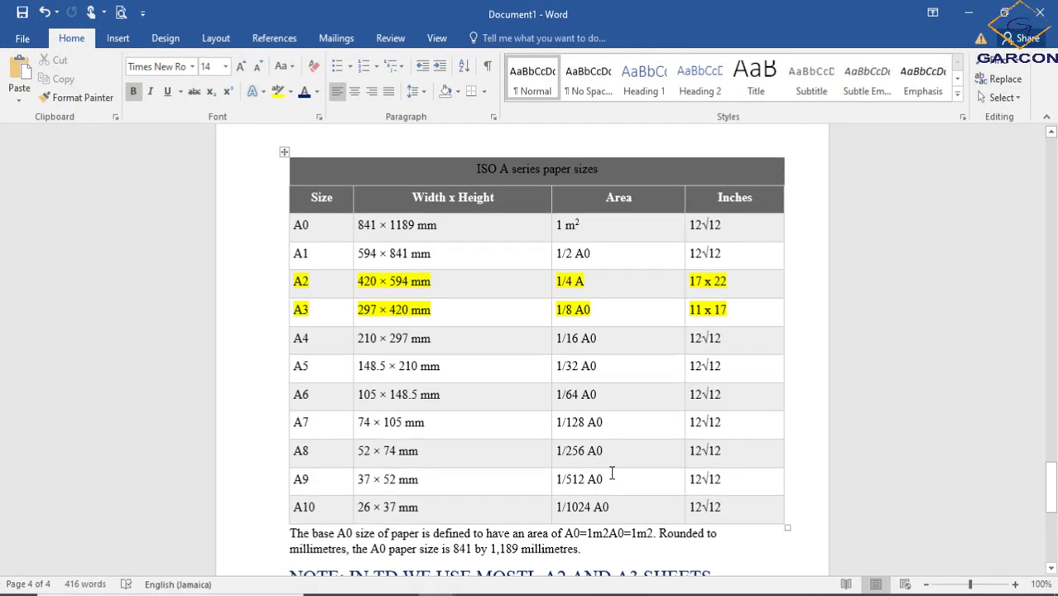
scroll(612, 469, up, 20)
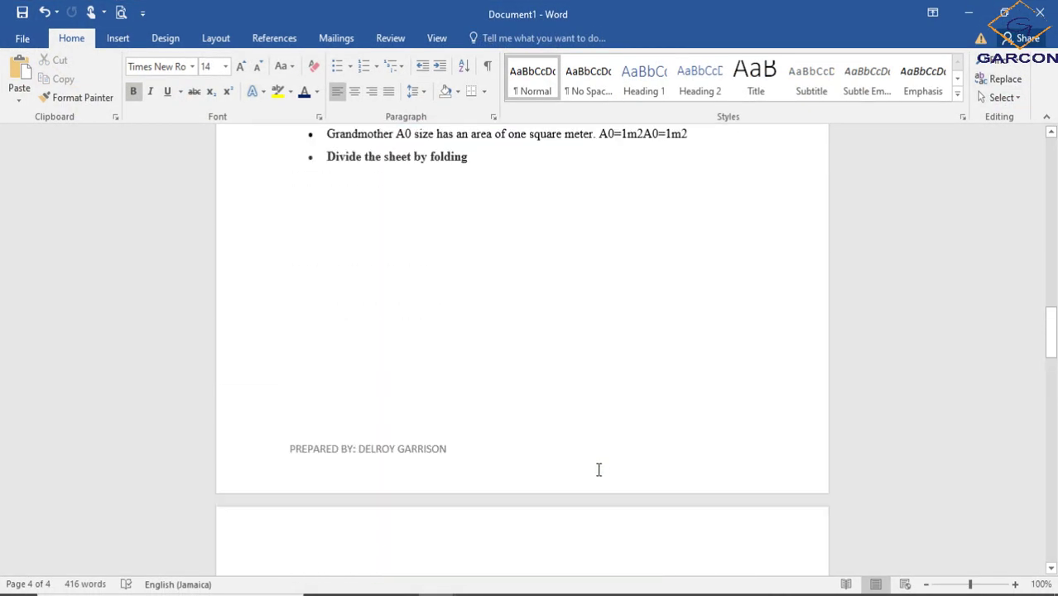
scroll(597, 471, up, 5)
scroll(595, 470, down, 18)
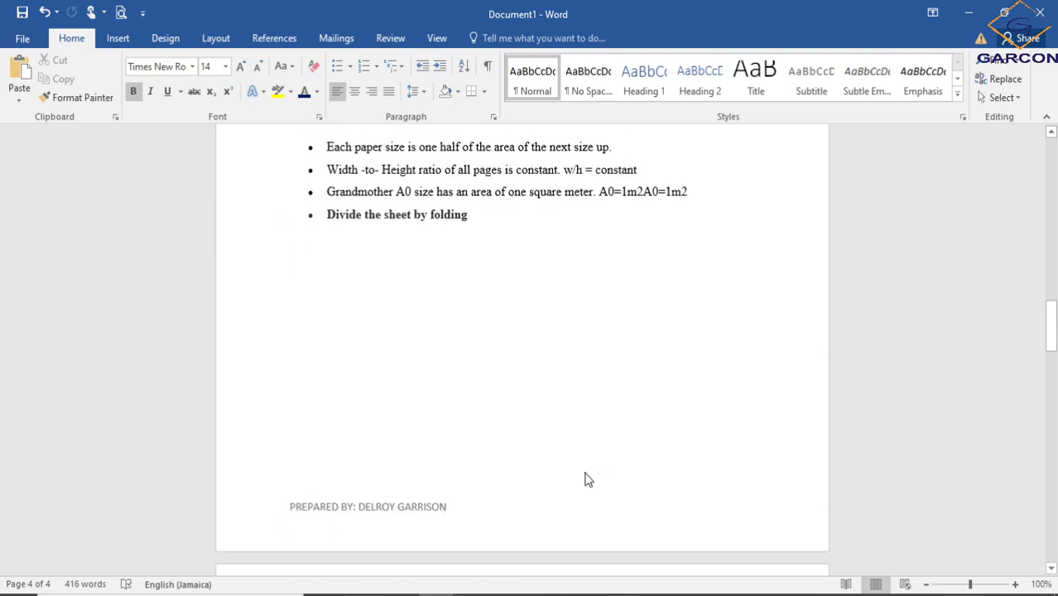
scroll(587, 473, down, 6)
scroll(571, 447, up, 3)
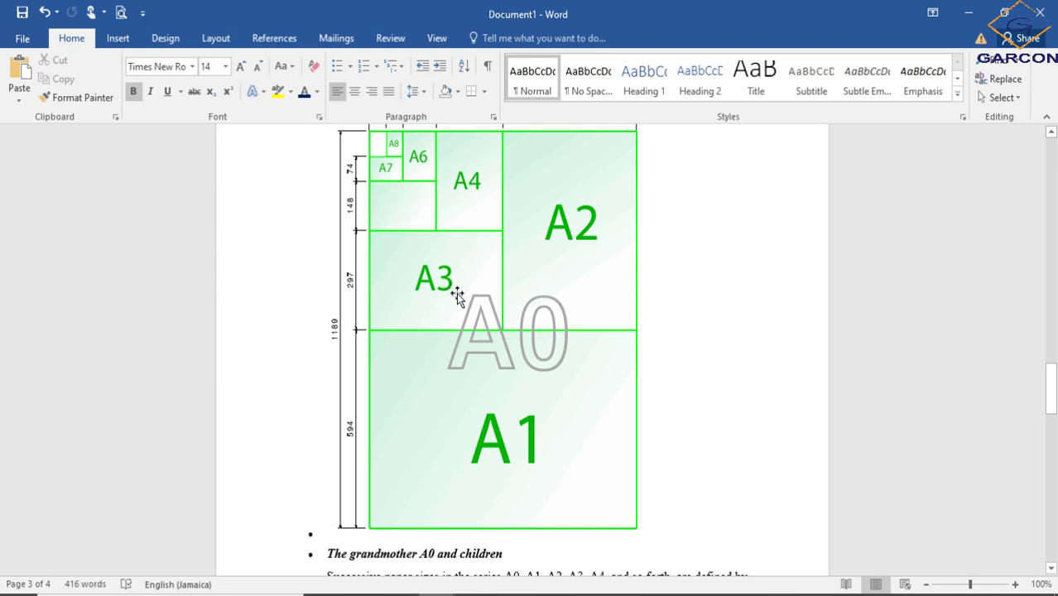
scroll(456, 292, down, 9)
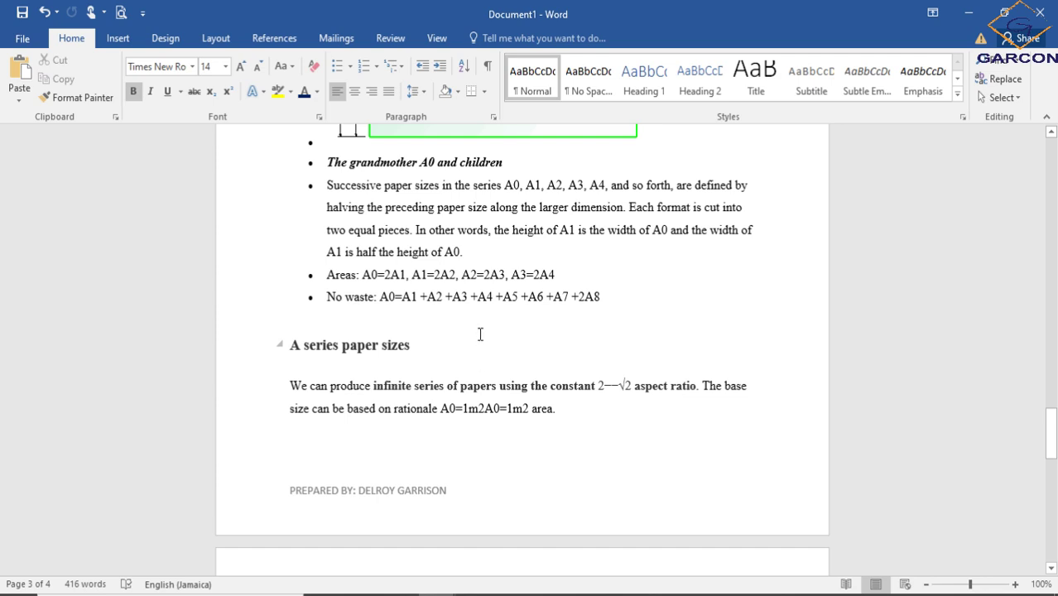
scroll(477, 340, down, 10)
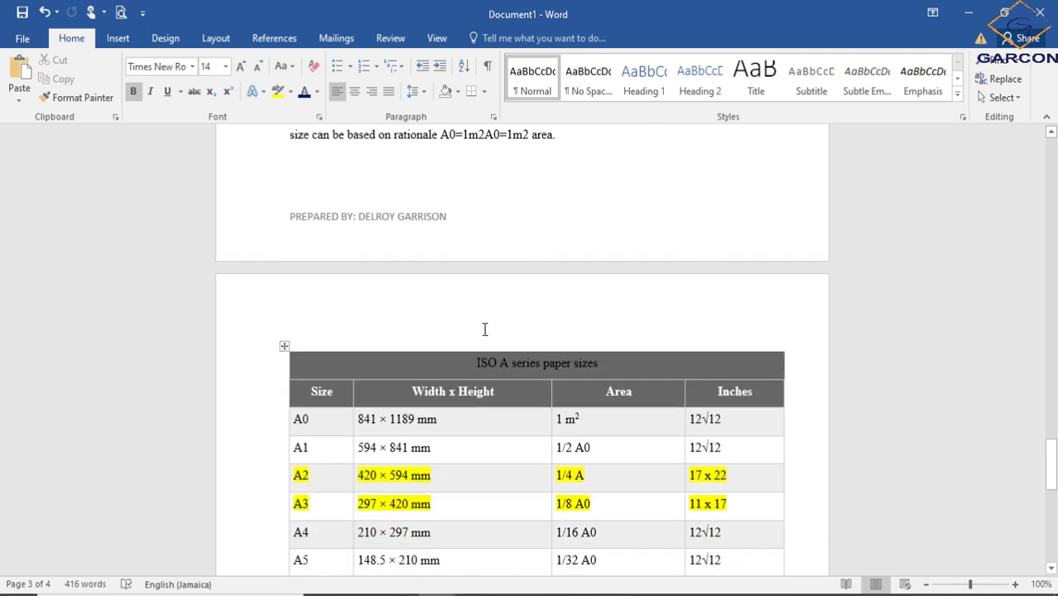
scroll(487, 329, down, 1)
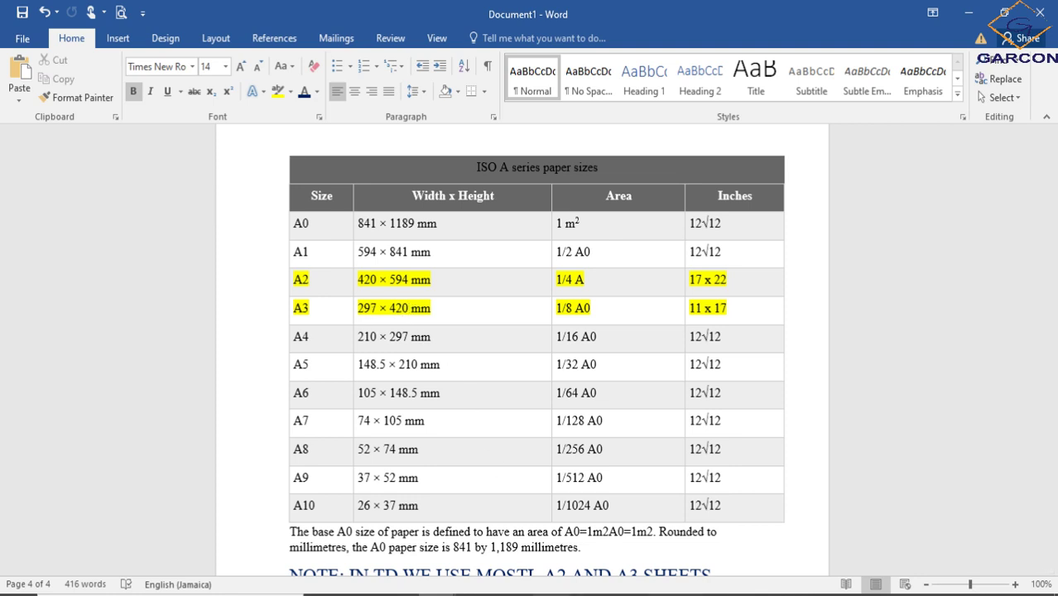
- Return to the AutoCAD drawing, recheck the paper sizes table in Word, and minimize the Word document
click(588, 595)
middle_drag(449, 288, 363, 279)
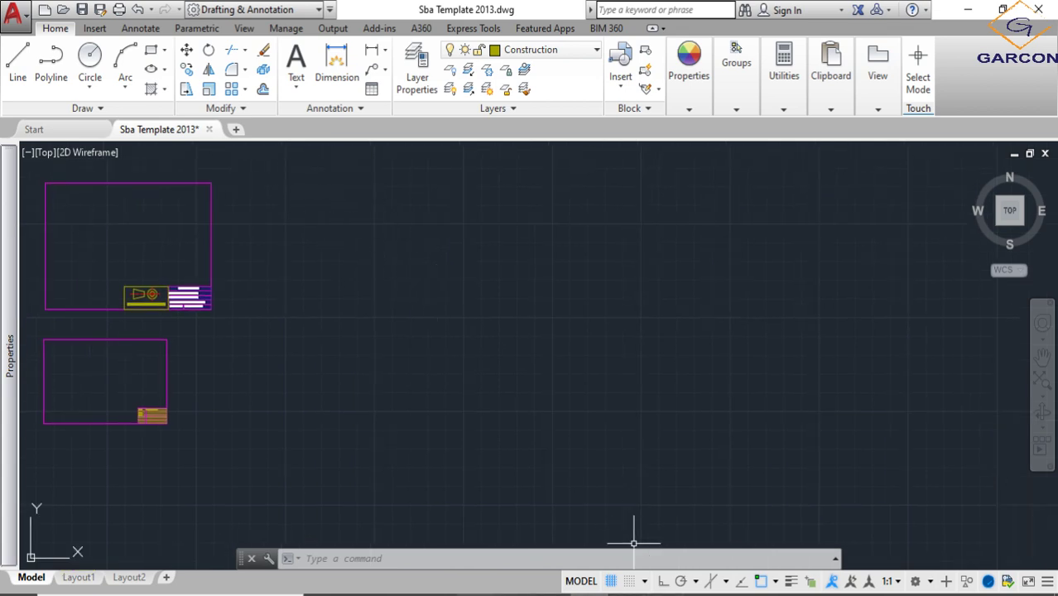
mouse_move(435, 590)
click(549, 546)
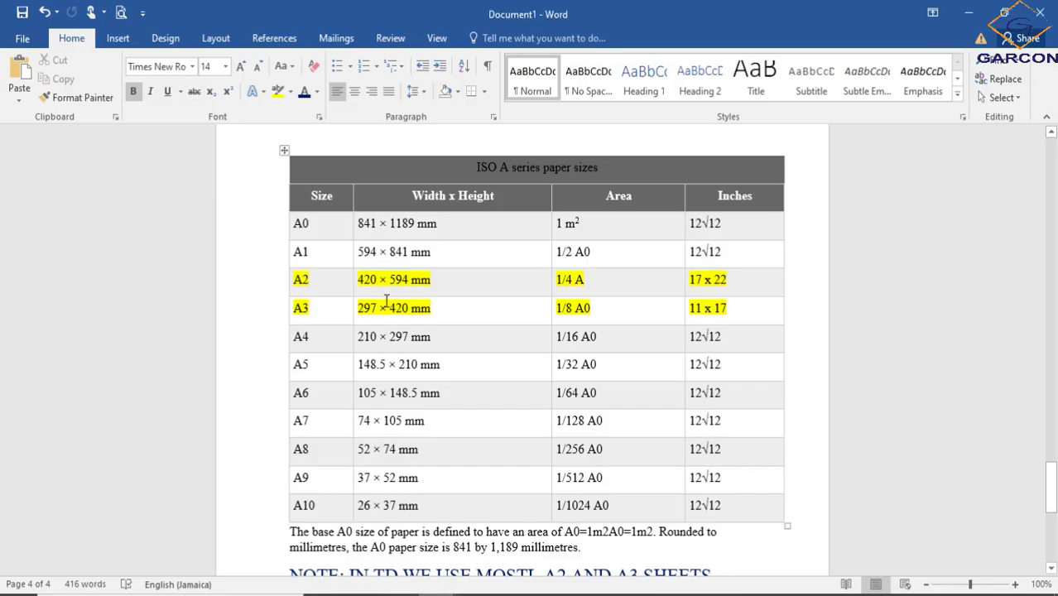
click(974, 12)
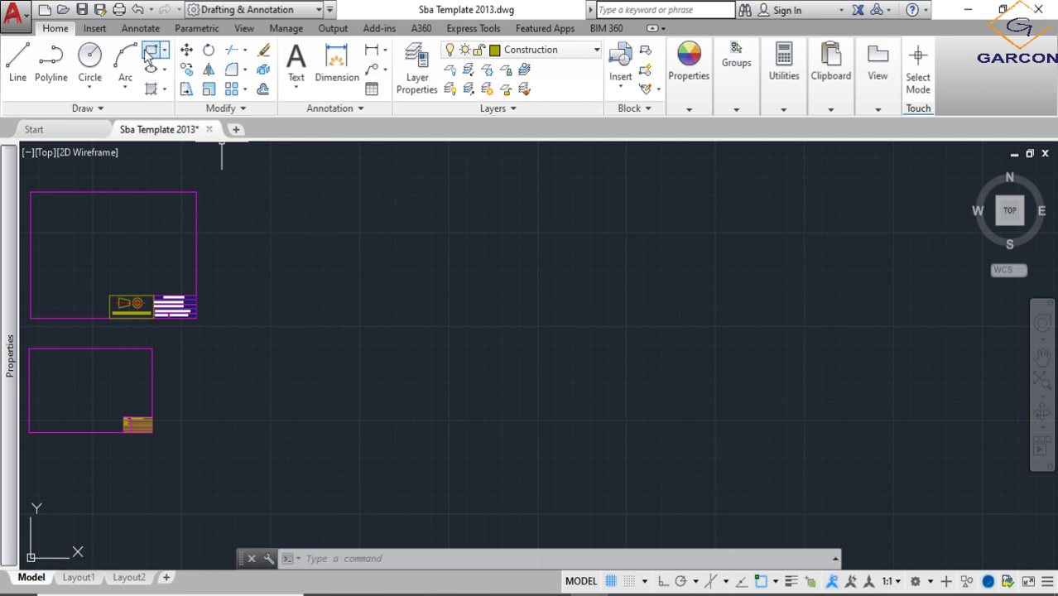
- Try to draw a rectangle 420 long and 297 wide beside the existing sheets using Rectangle's Dimensions option
click(163, 51)
click(143, 76)
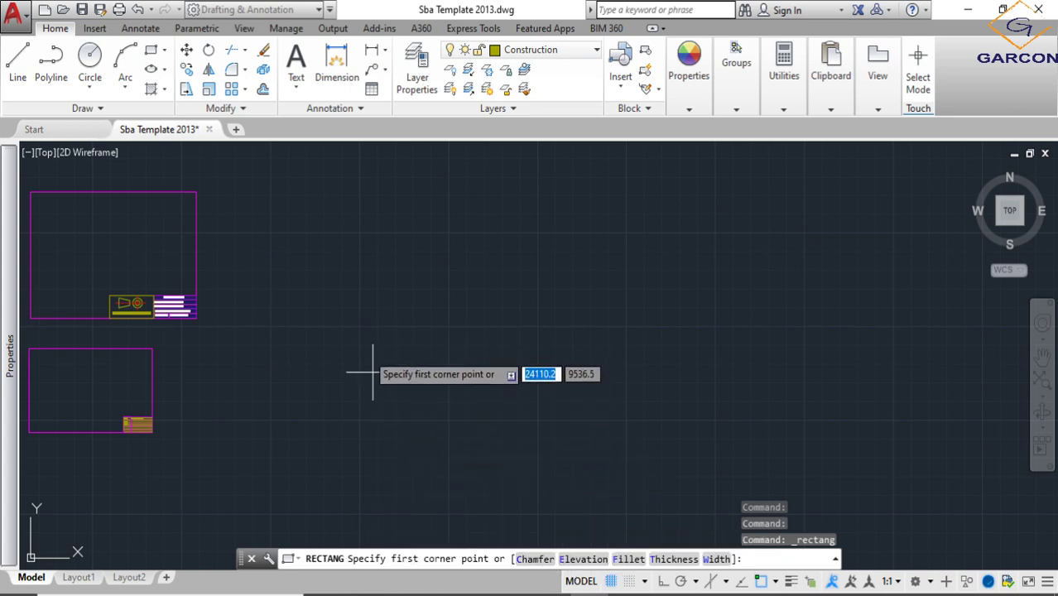
click(145, 53)
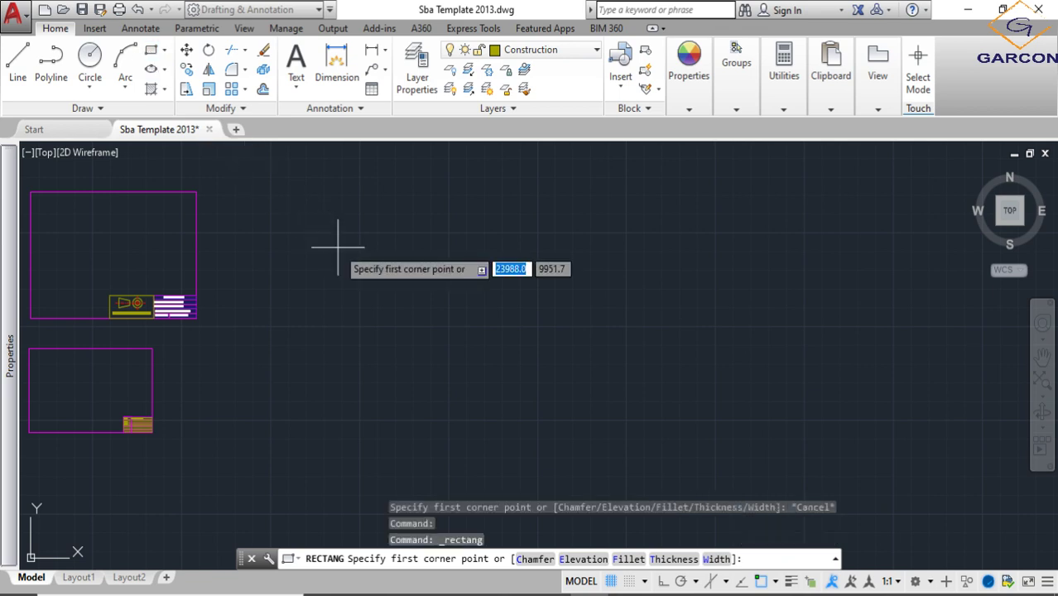
click(365, 261)
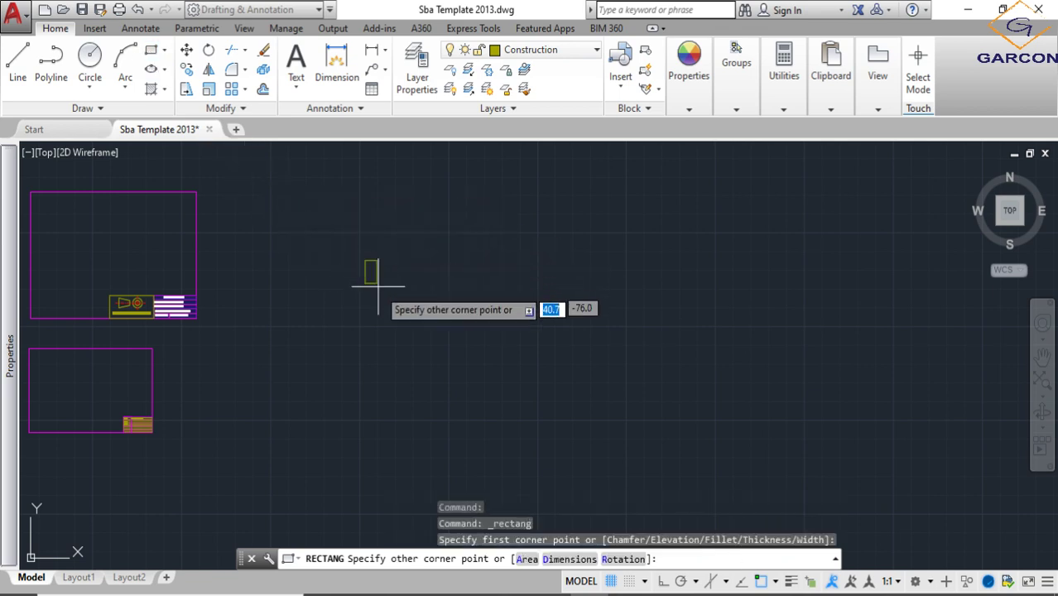
click(567, 560)
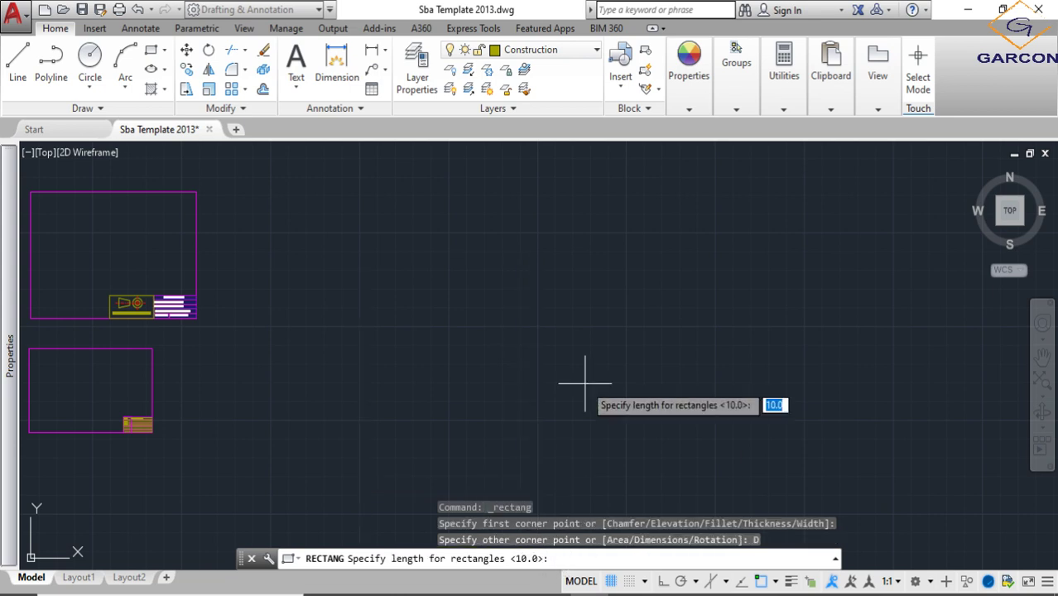
click(358, 226)
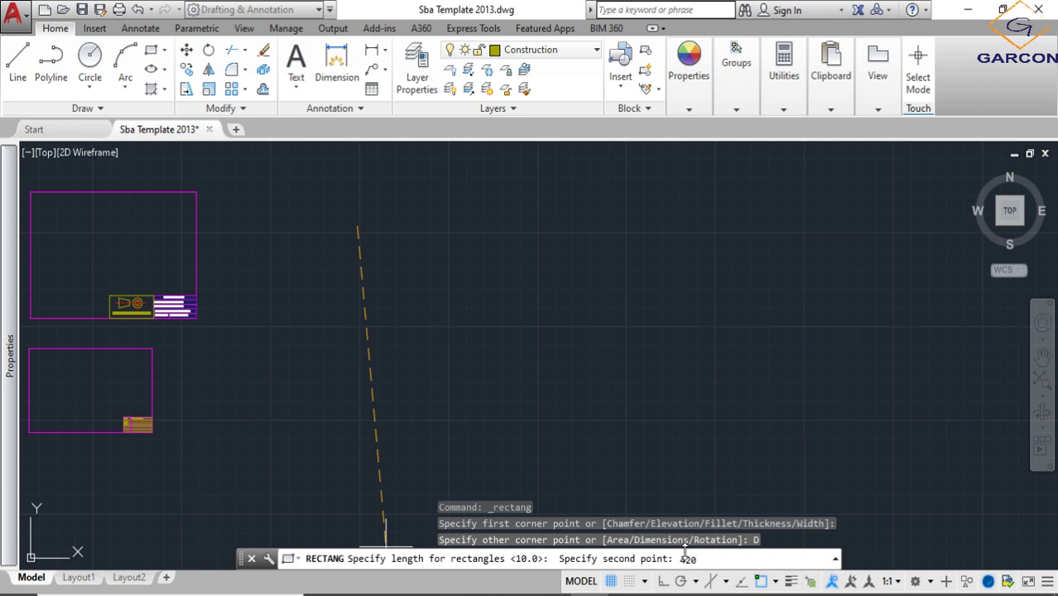
key(Return)
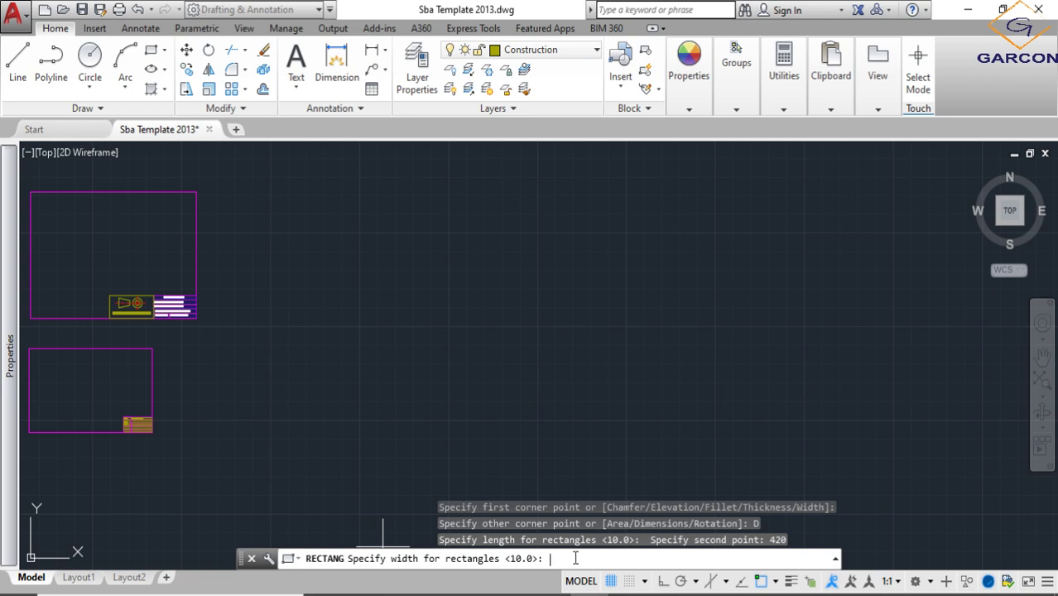
text(297)
key(Return)
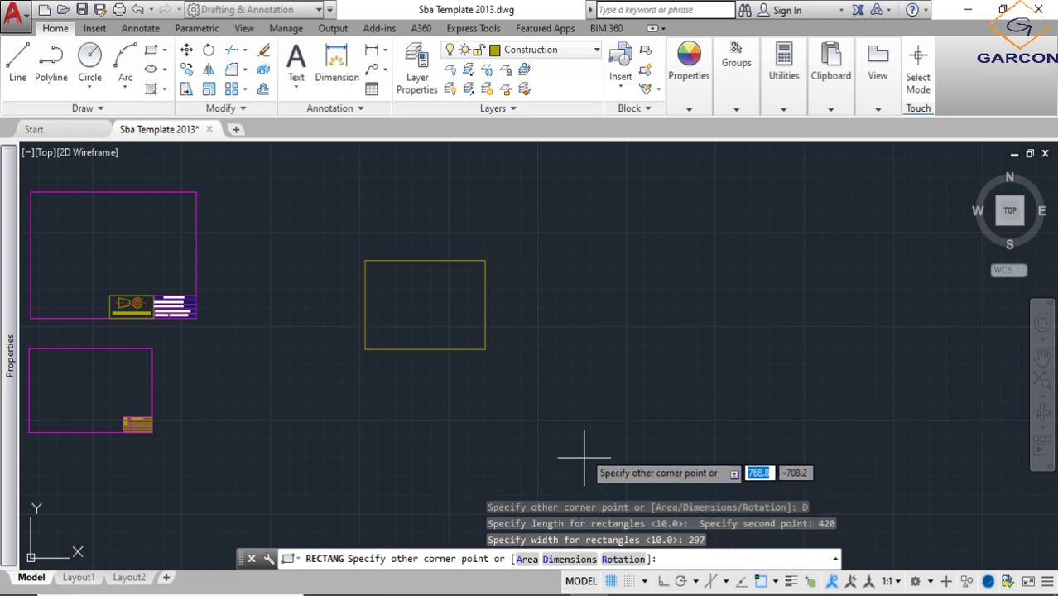
scroll(447, 364, up, 2)
scroll(389, 314, up, 1)
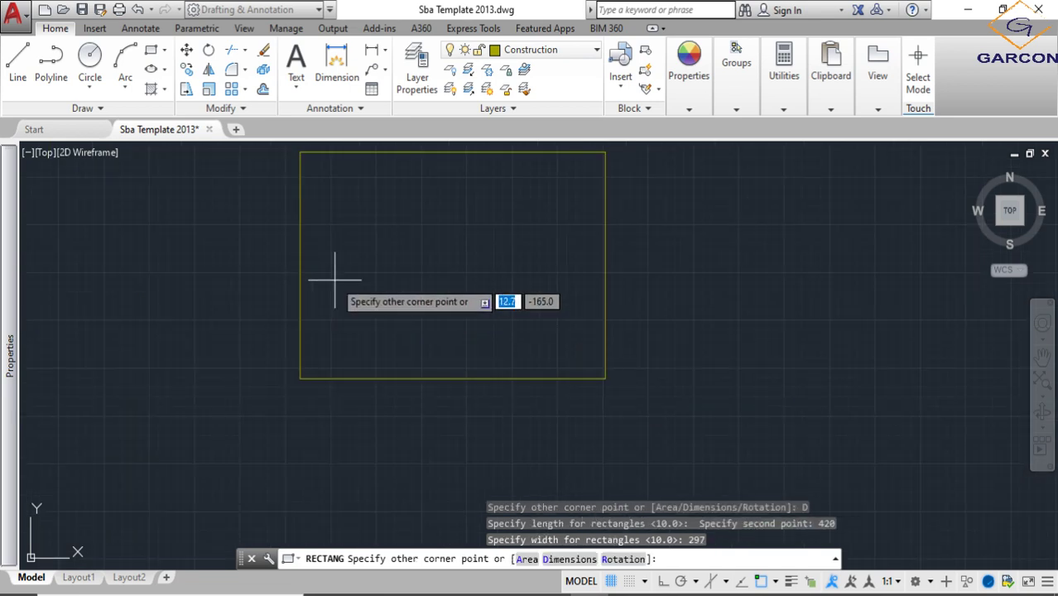
scroll(498, 378, down, 5)
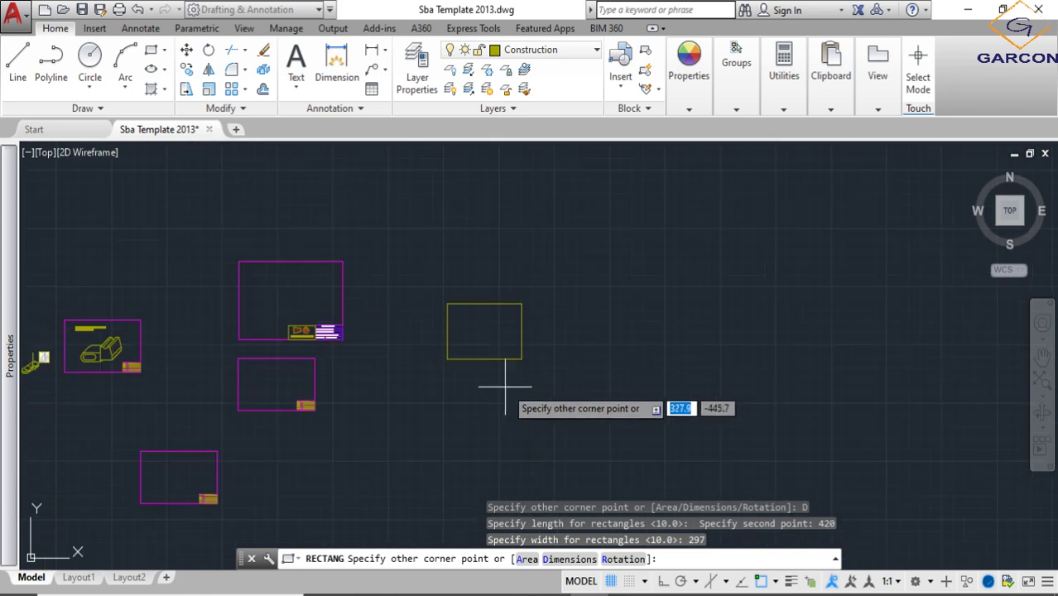
- With Ortho on, draw a 420 horizontal line in the empty area beside the sheets and continue it upward by 297
click(18, 60)
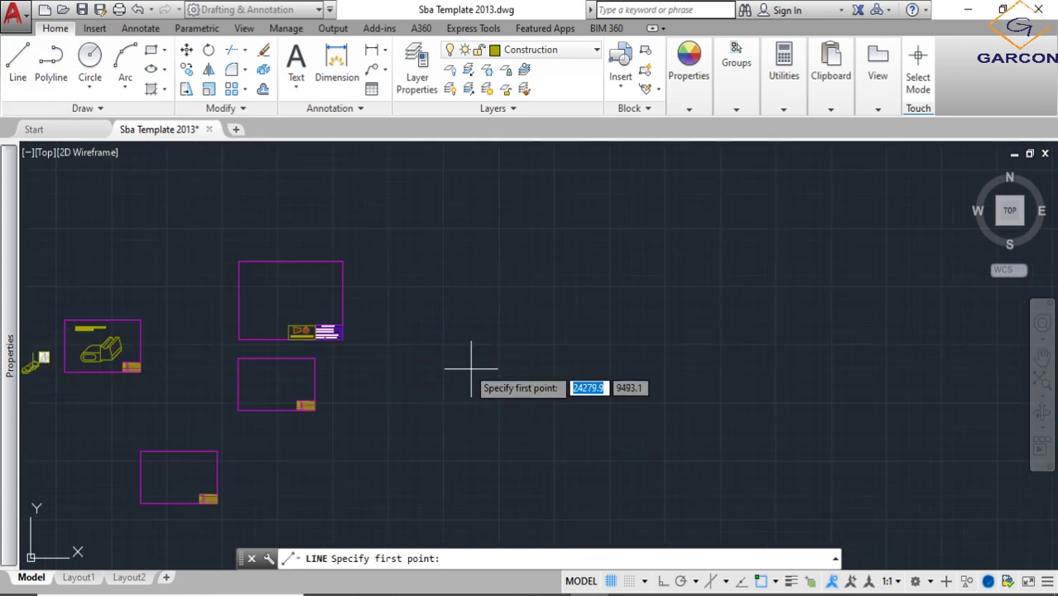
click(451, 339)
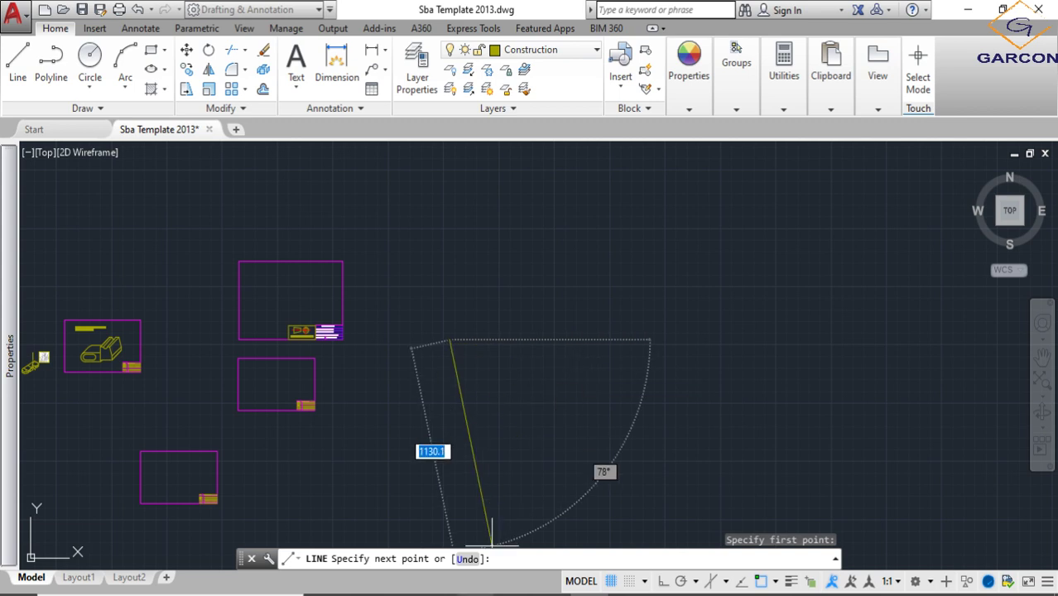
click(663, 581)
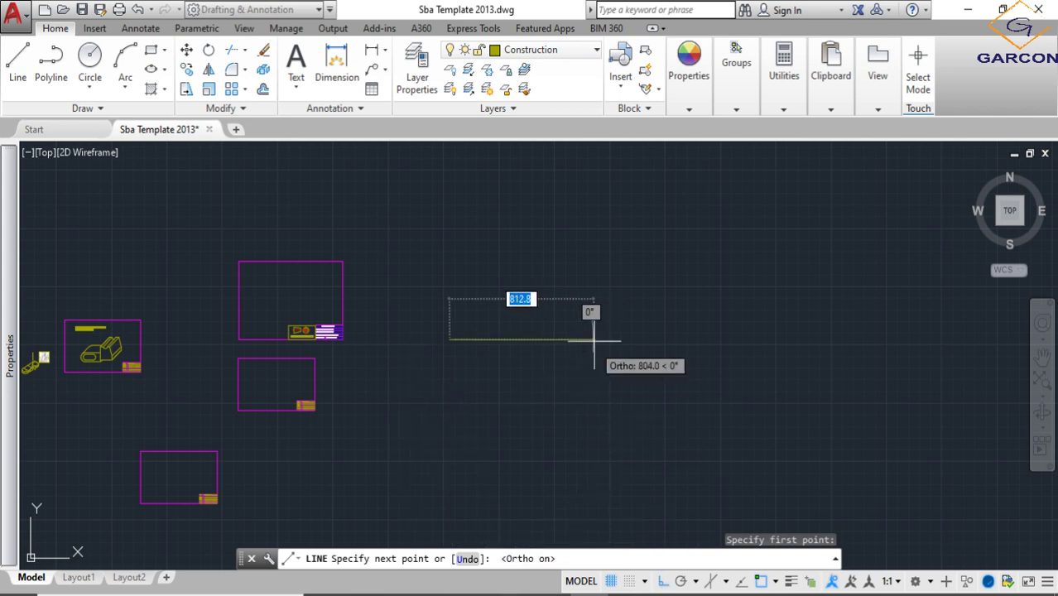
middle_drag(590, 342, 453, 404)
text(420)
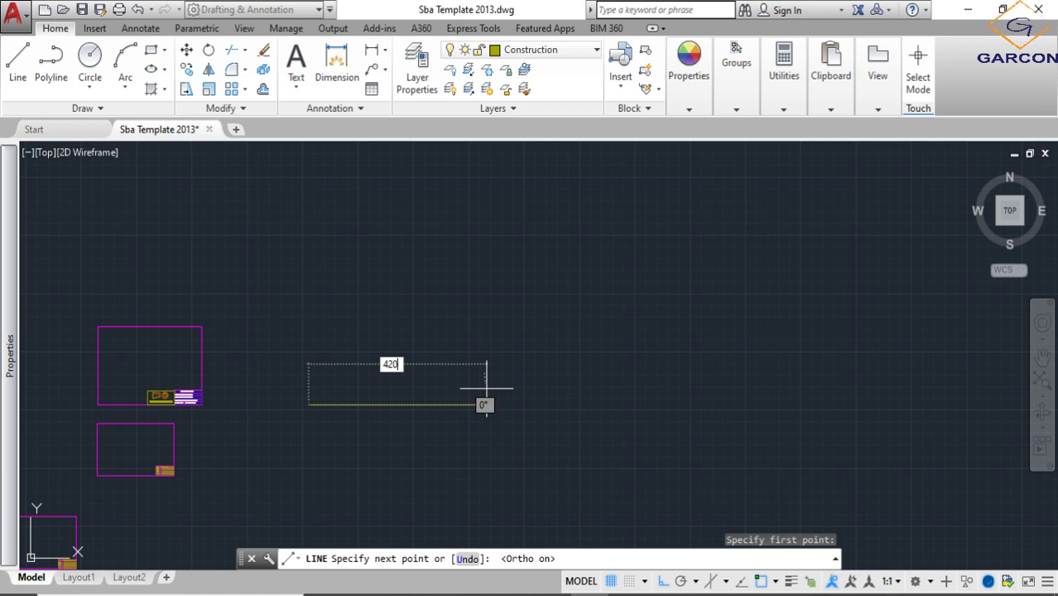
key(Return)
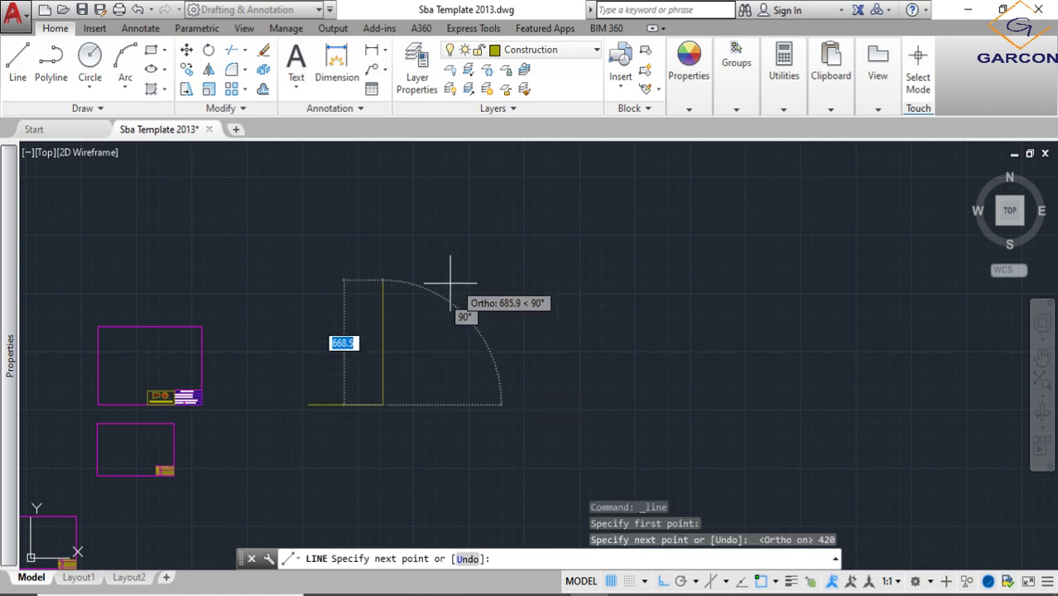
text(297)
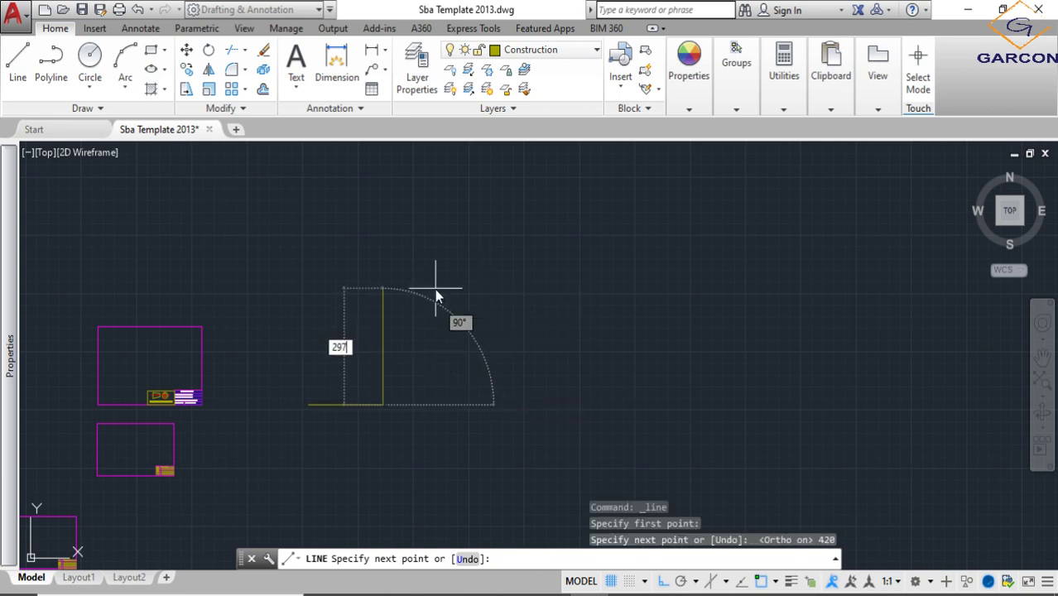
key(Return)
- Continue the outline with a 420 top edge running leftward, and close it with a vertical line to the starting point
scroll(282, 346, up, 2)
key(BackSpace)
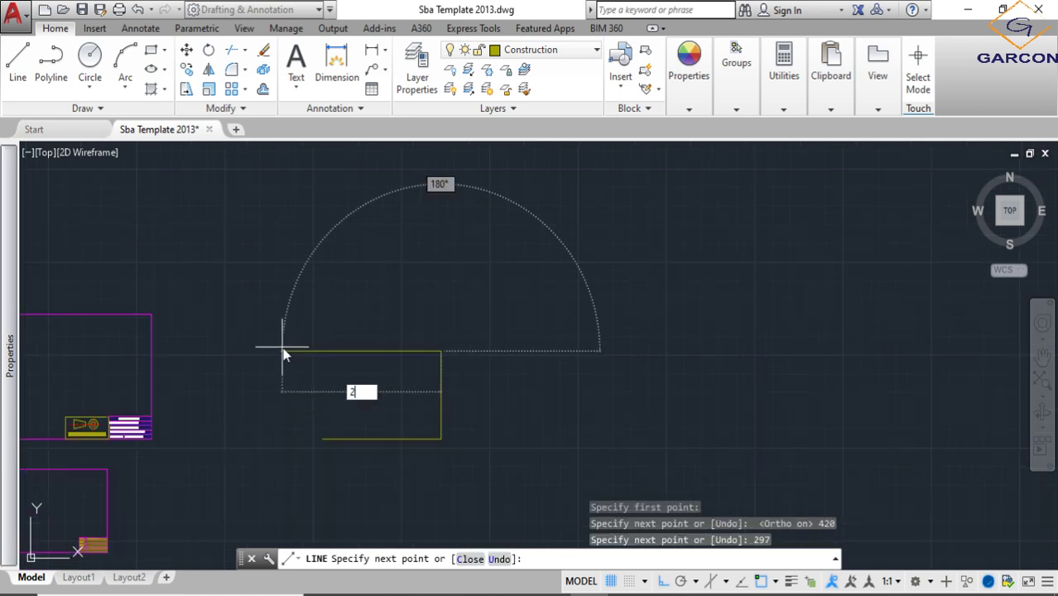
text(420)
key(Return)
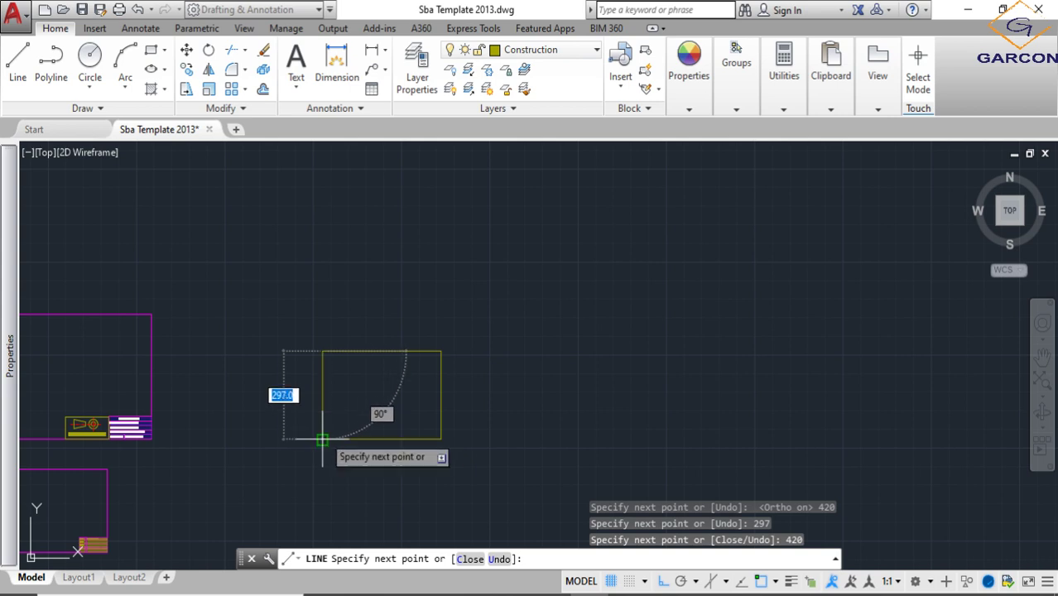
click(322, 439)
key(Escape)
middle_drag(473, 409, 489, 357)
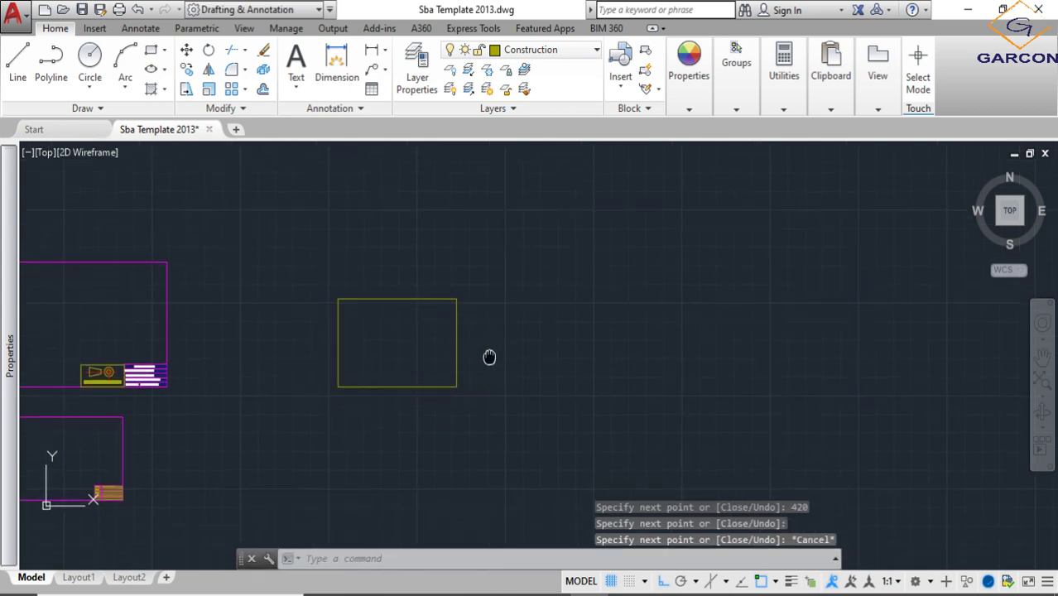
- Examine the title block and projection symbol box on the existing bordered sheet beside the new outline
middle_drag(465, 413, 509, 411)
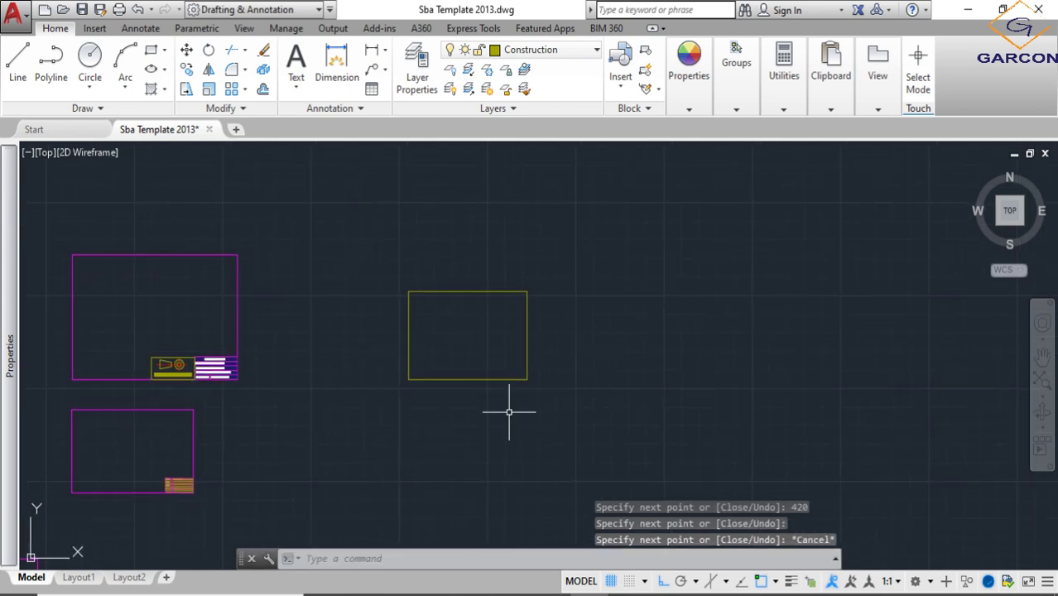
scroll(496, 377, up, 2)
scroll(530, 421, down, 4)
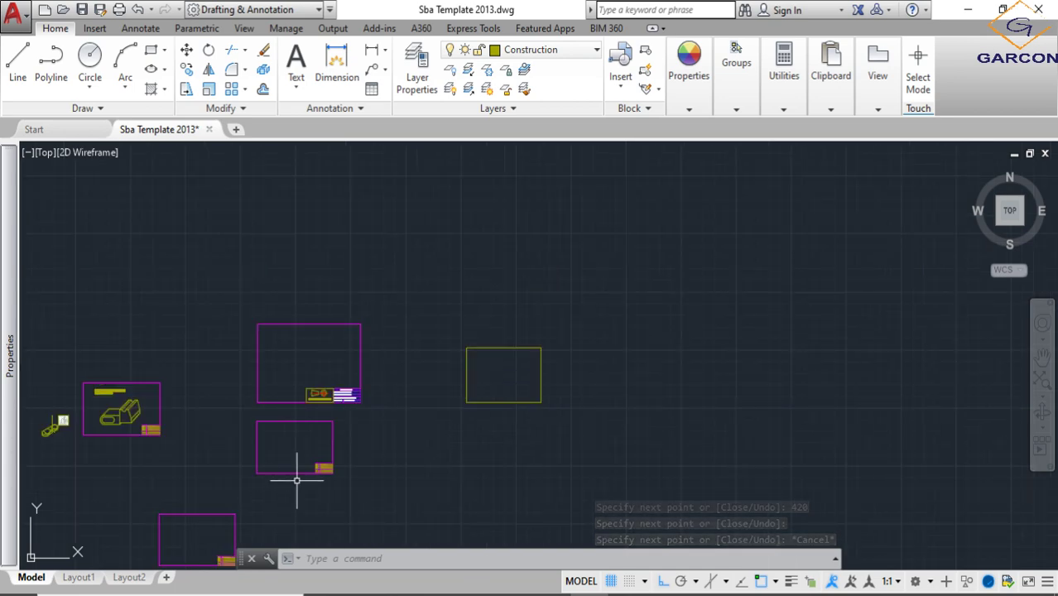
scroll(296, 479, up, 2)
scroll(390, 409, up, 3)
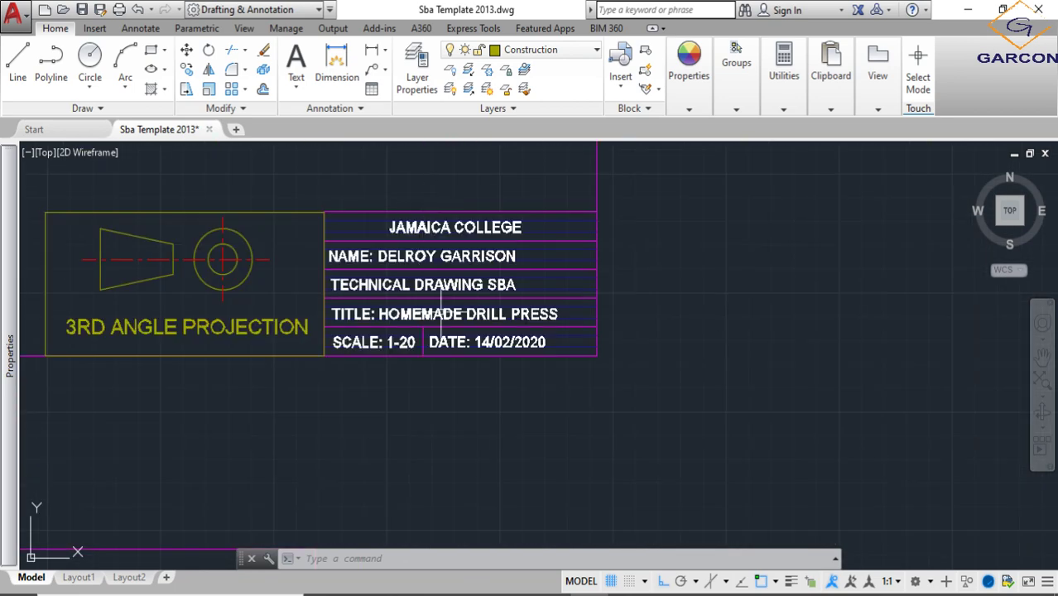
scroll(388, 314, down, 8)
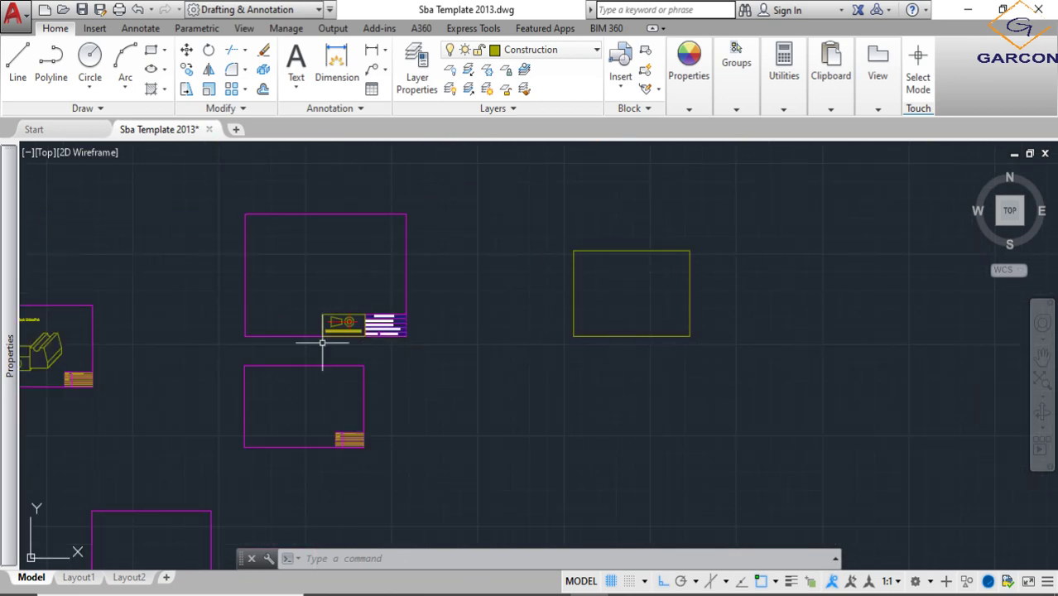
scroll(397, 314, up, 1)
scroll(413, 314, up, 3)
scroll(456, 366, down, 6)
middle_drag(455, 366, 390, 366)
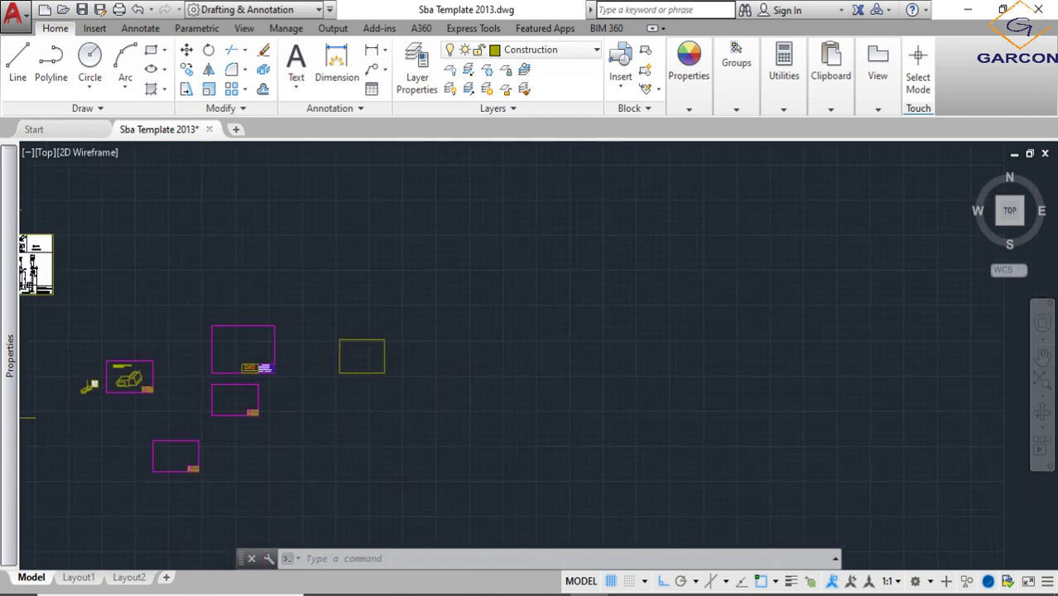
- Draw a title block outline 100 wide and 50 high in the lower-right corner of the new sheet using Line
scroll(372, 372, up, 12)
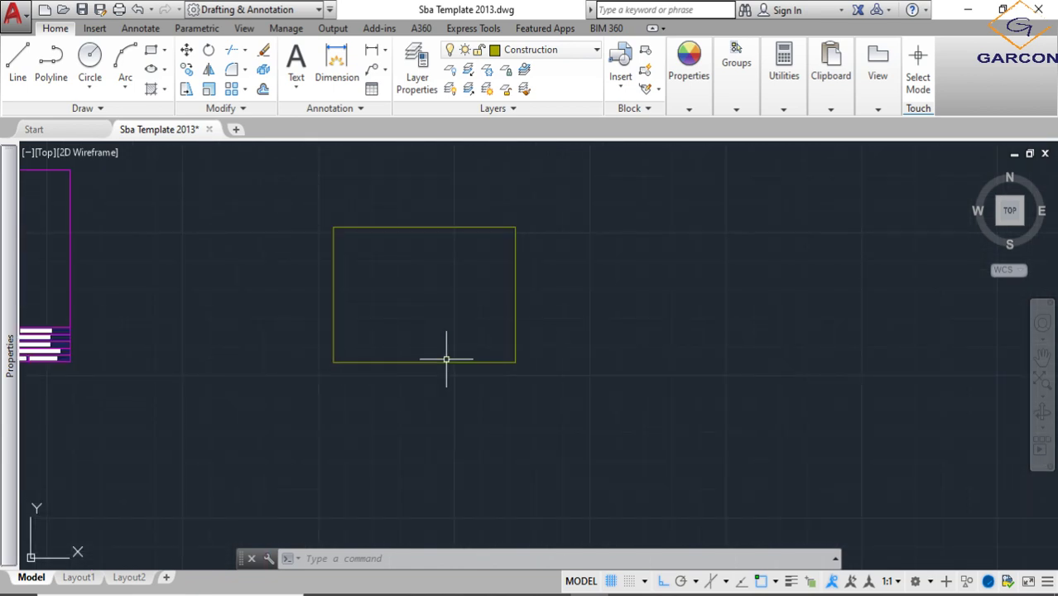
click(19, 65)
scroll(496, 368, down, 1)
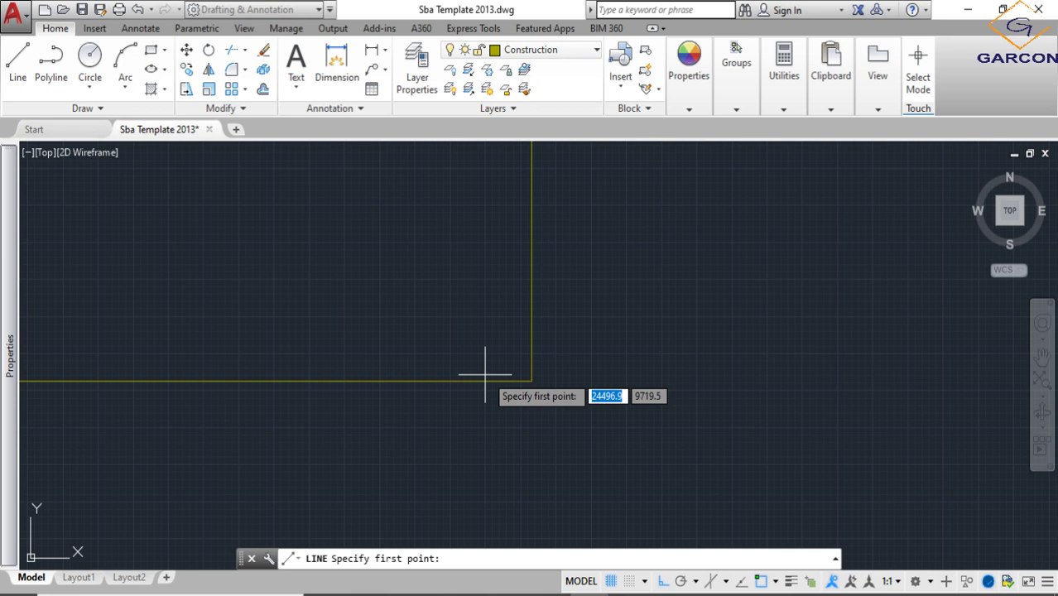
click(531, 381)
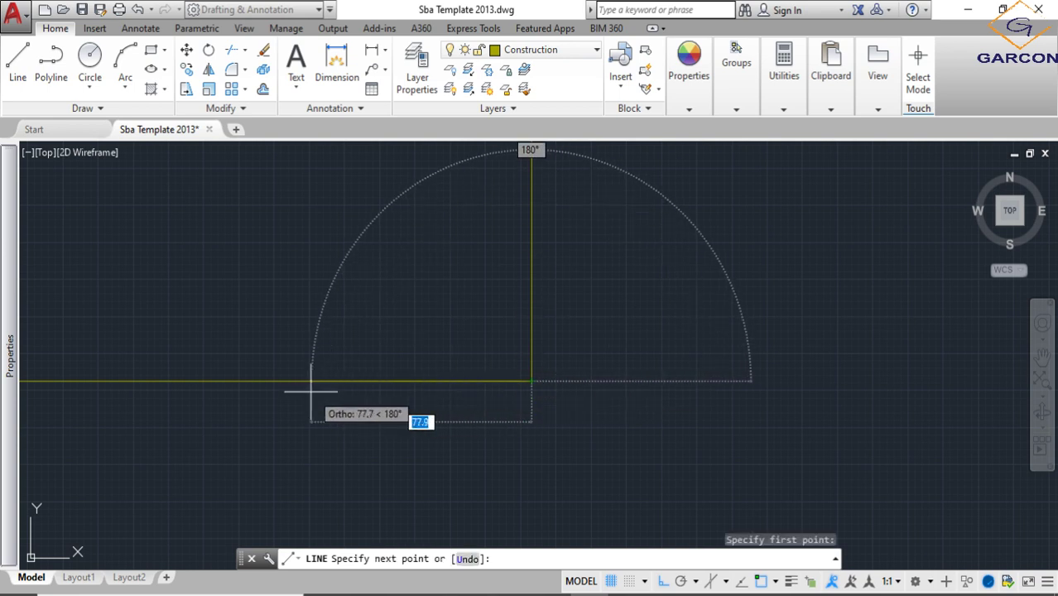
text(10)
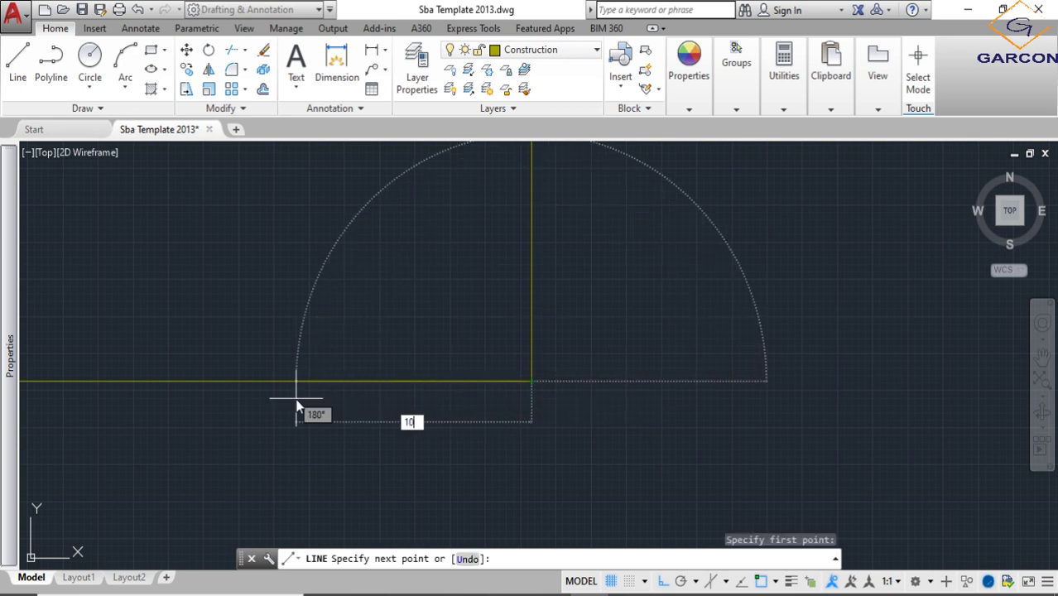
text(0)
key(Return)
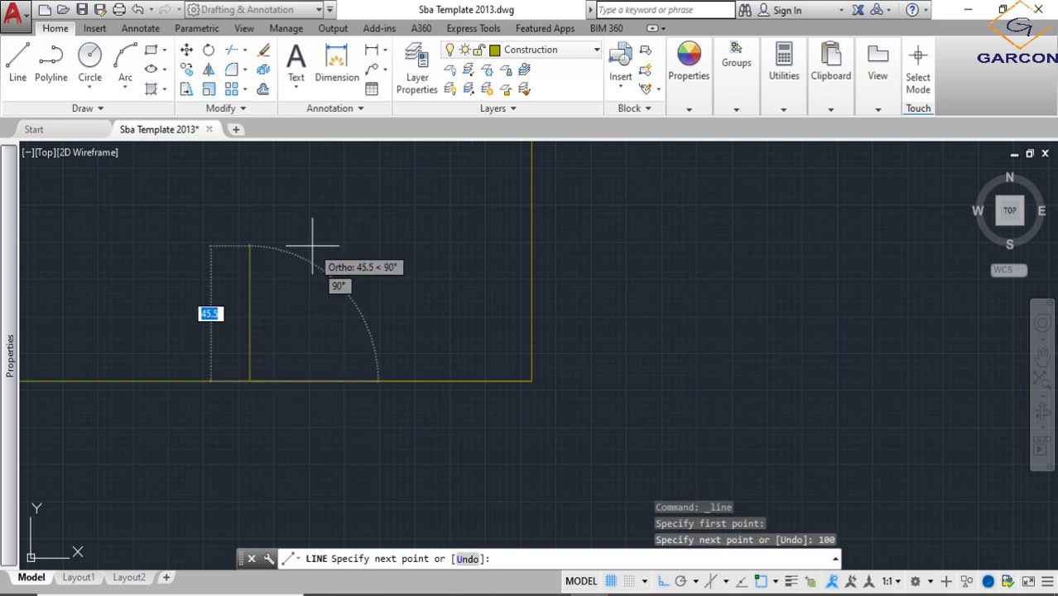
text(50)
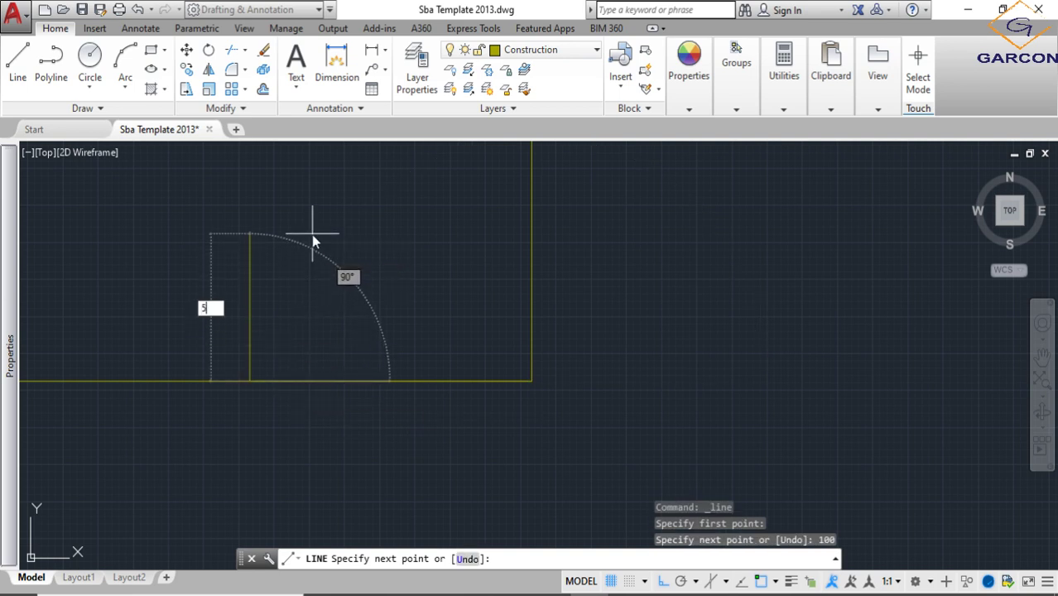
key(Return)
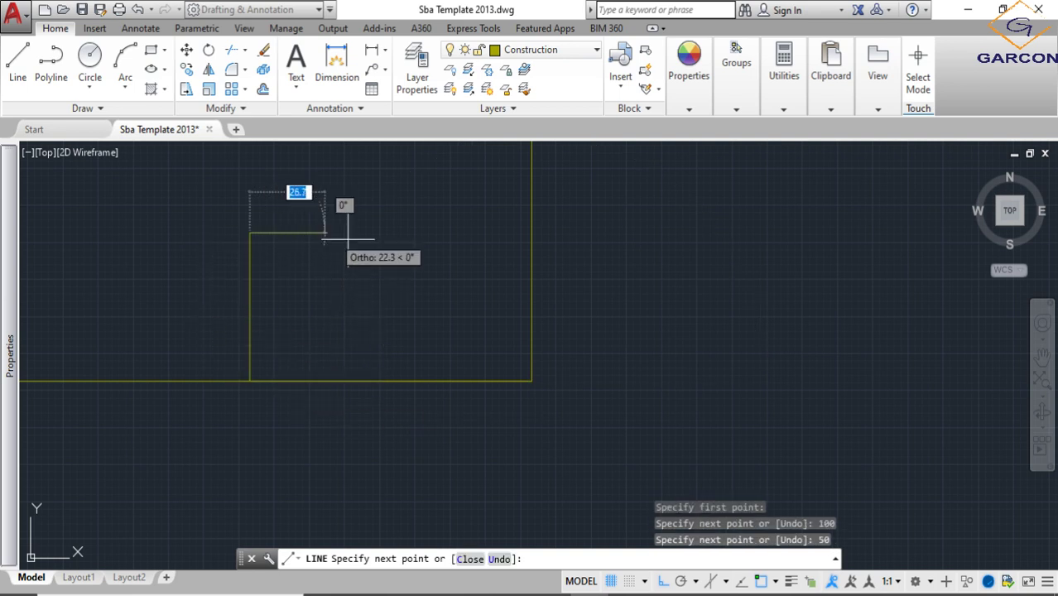
click(532, 233)
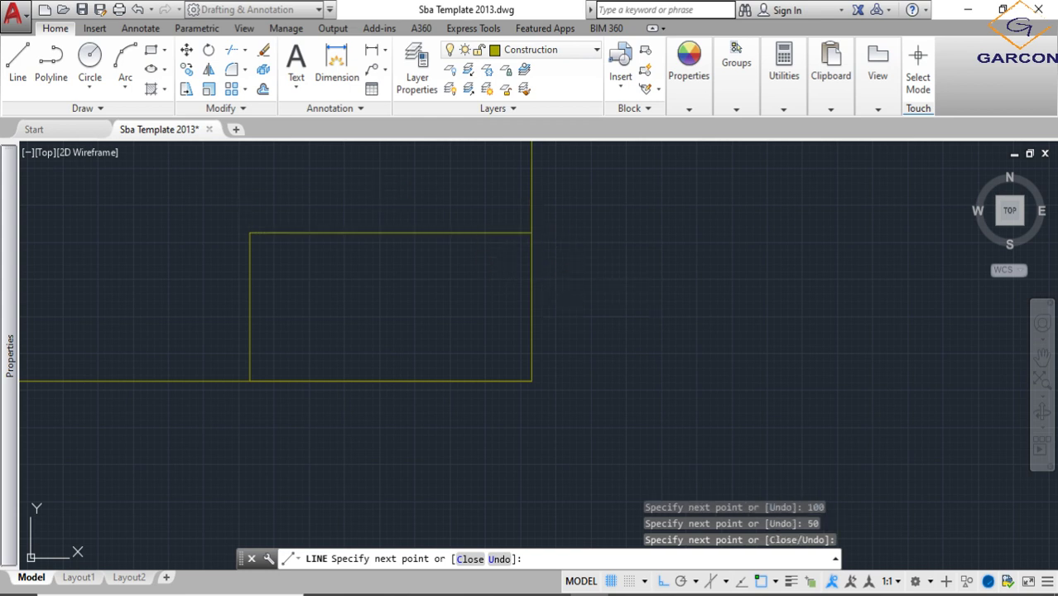
key(Escape)
- Offset the title block's top line downward by 10
scroll(503, 366, down, 2)
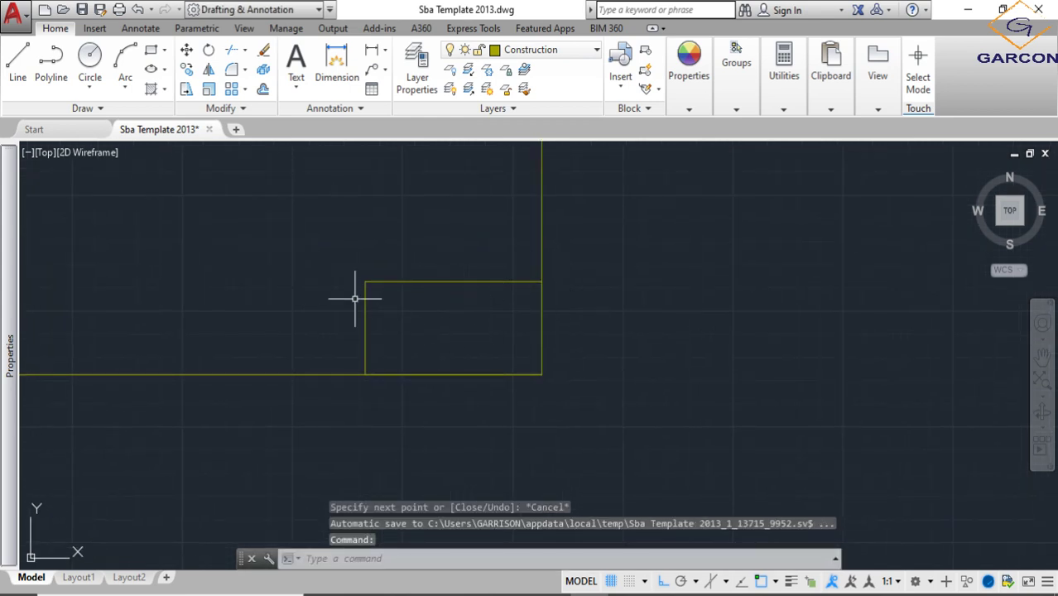
scroll(352, 352, up, 2)
middle_drag(467, 323, 443, 350)
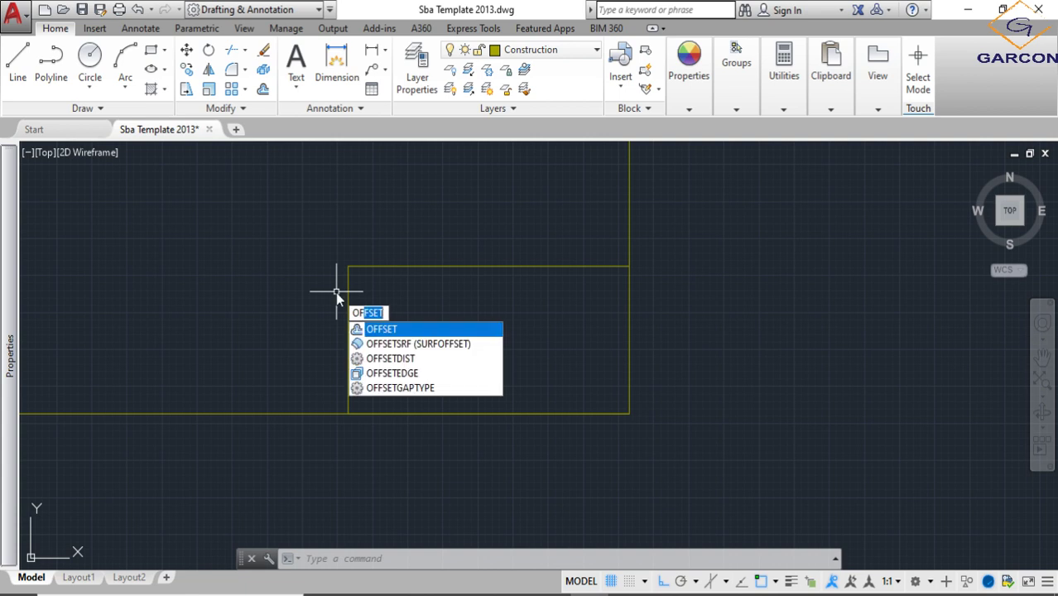
key(Return)
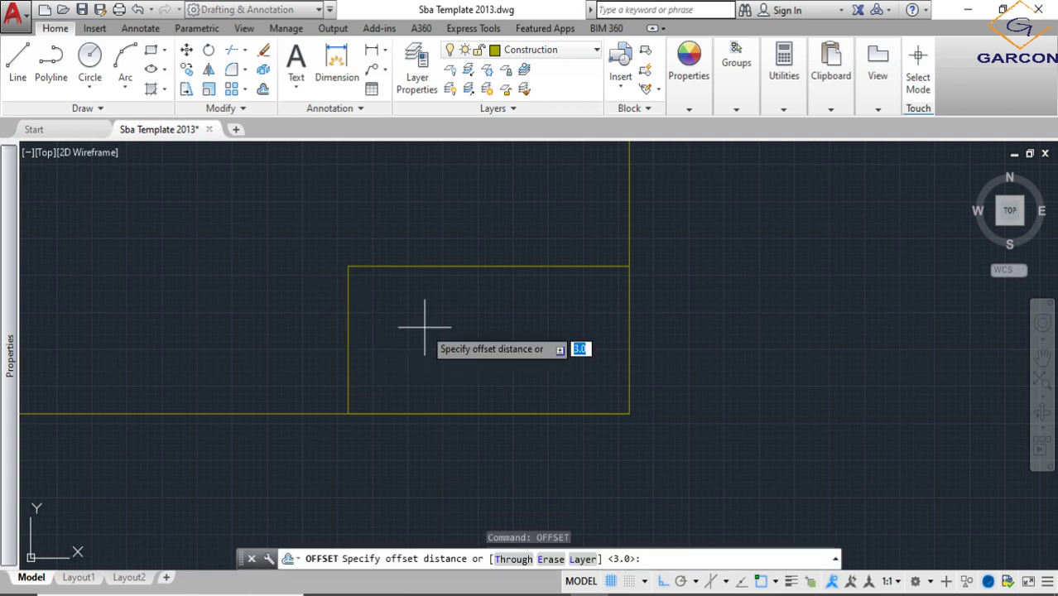
text(10)
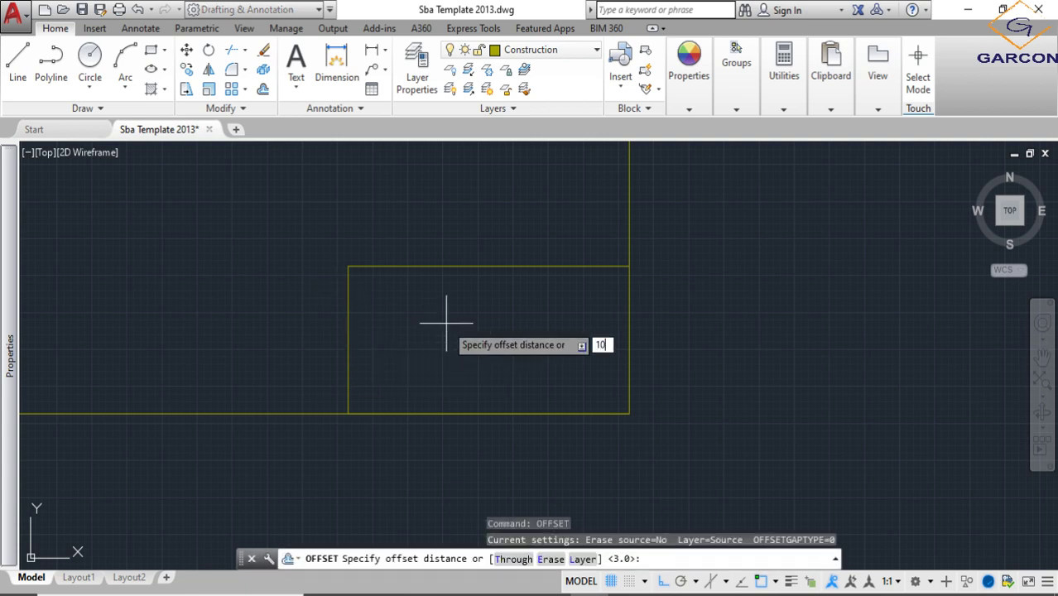
key(Return)
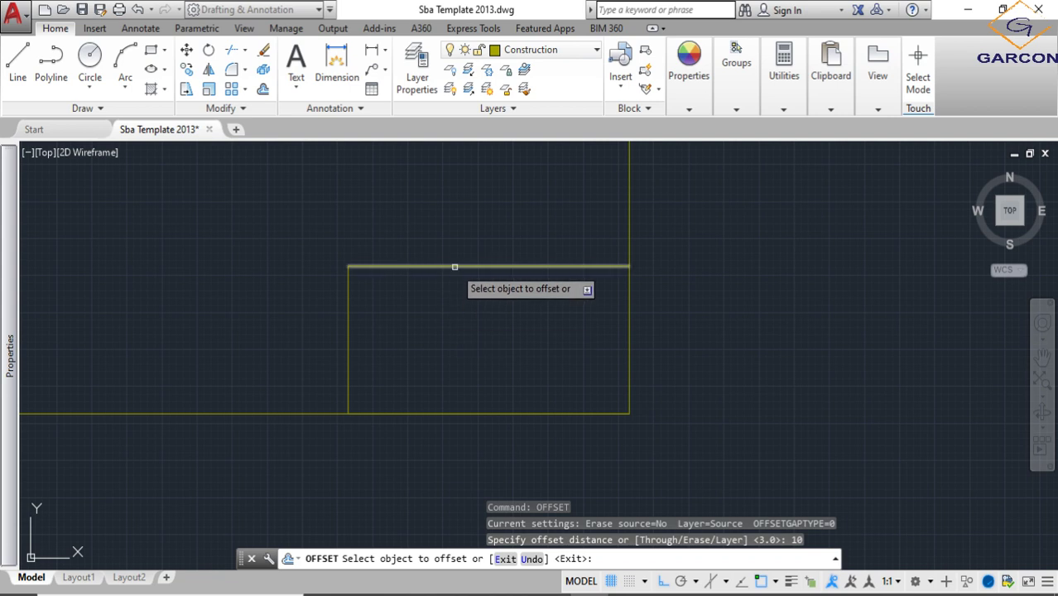
click(454, 266)
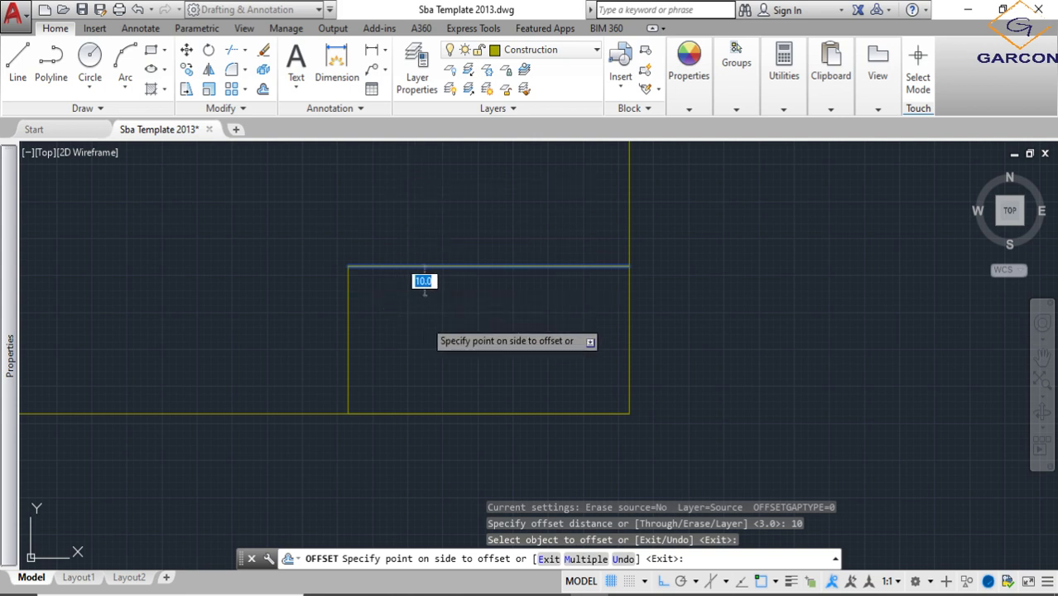
click(427, 286)
- Repeat the 10 offset downward from each new line until the title block is divided into five equal rows
click(432, 294)
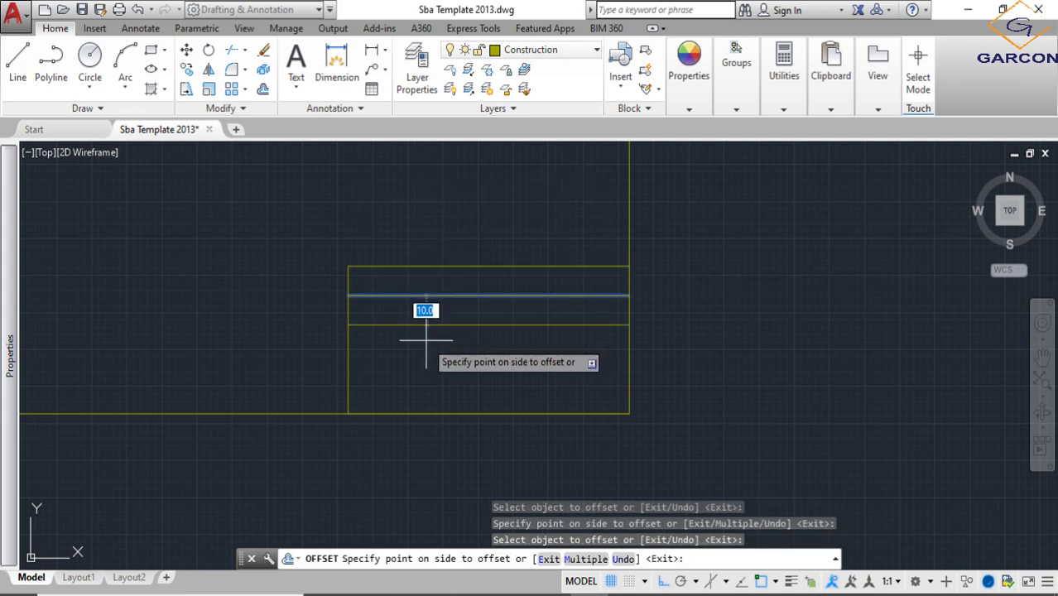
click(425, 331)
click(429, 324)
click(427, 346)
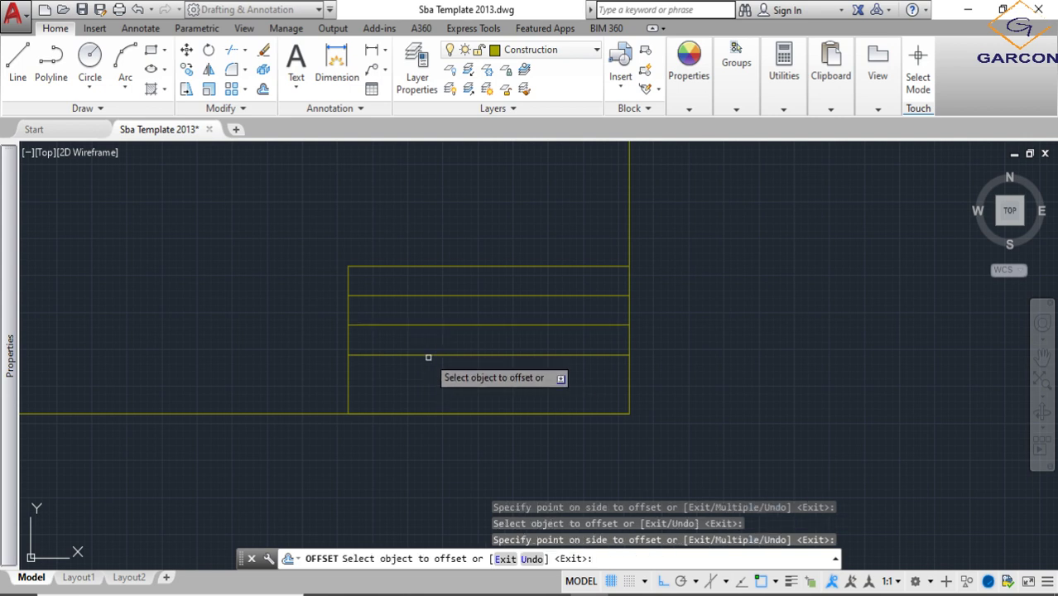
click(429, 355)
click(430, 383)
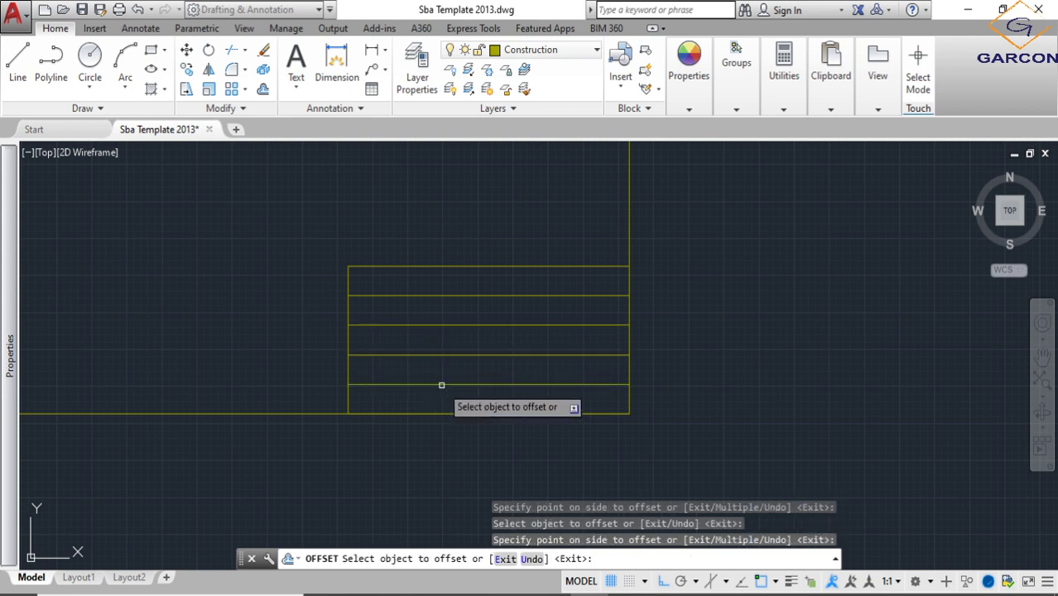
scroll(459, 284, up, 2)
scroll(430, 296, down, 2)
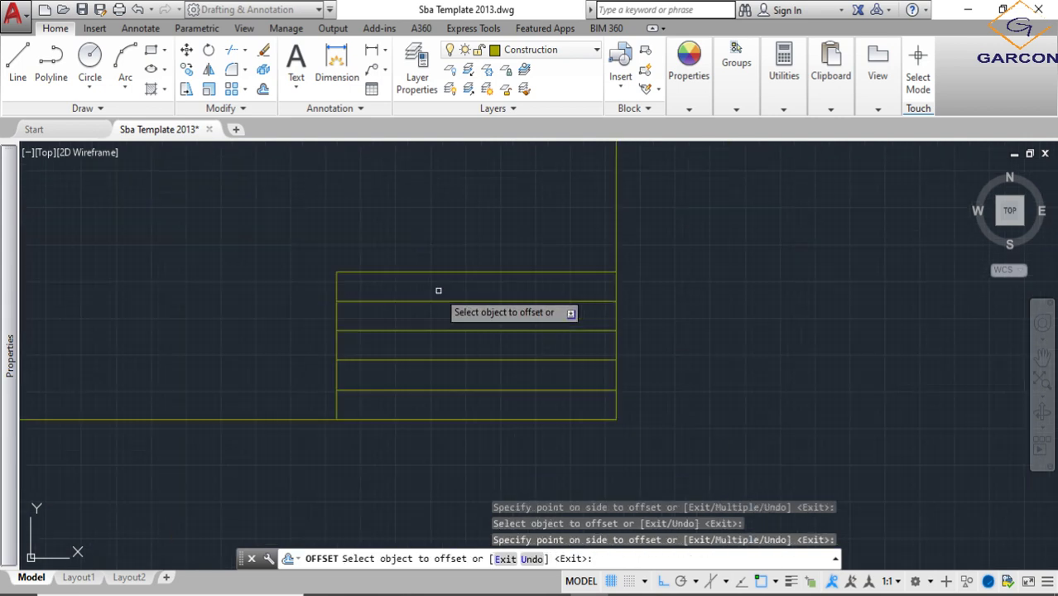
- Leave Offset and move the whole new sheet outline and its title block lines to the Border layer
scroll(482, 338, down, 4)
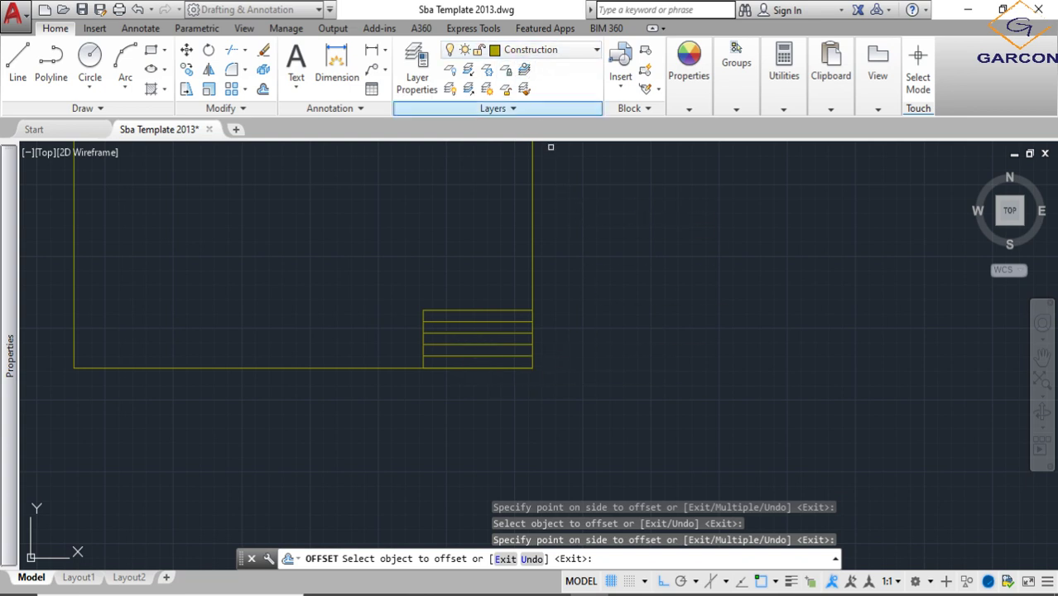
middle_drag(475, 286, 618, 308)
scroll(574, 317, down, 2)
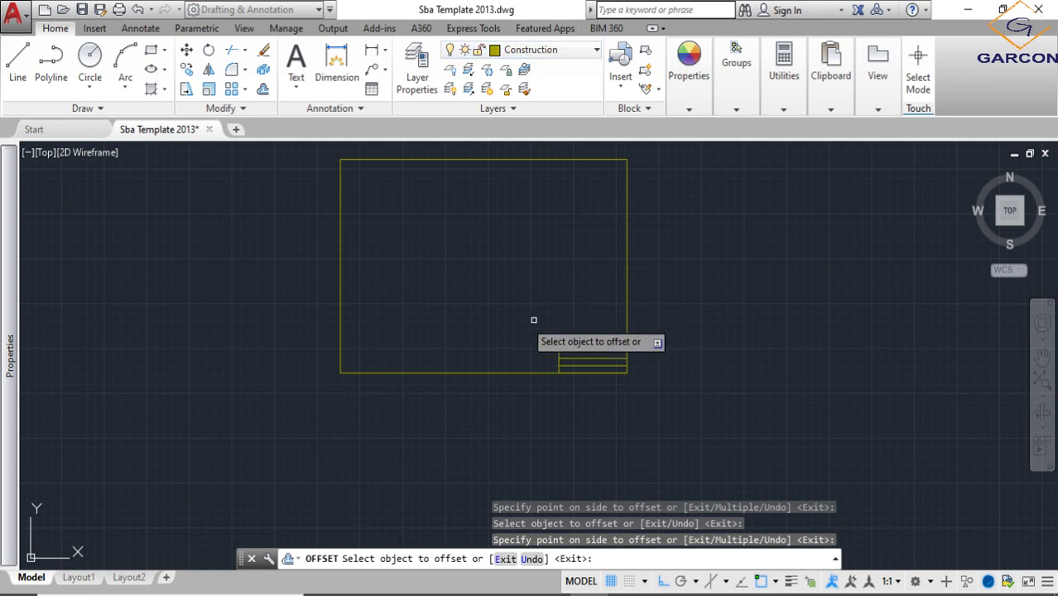
middle_drag(538, 300, 504, 312)
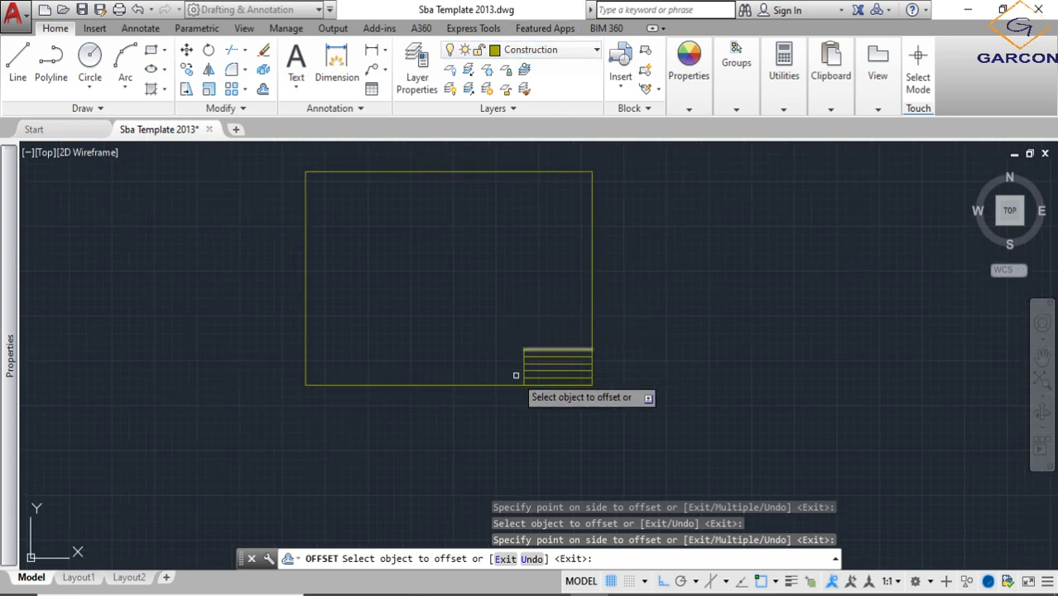
key(Escape)
click(628, 425)
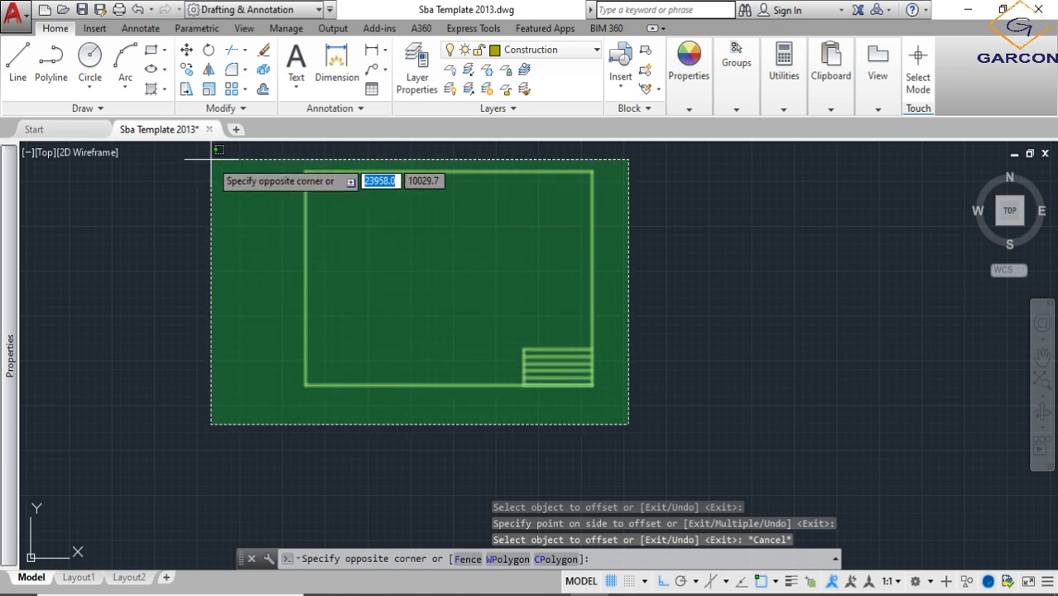
click(208, 147)
click(577, 55)
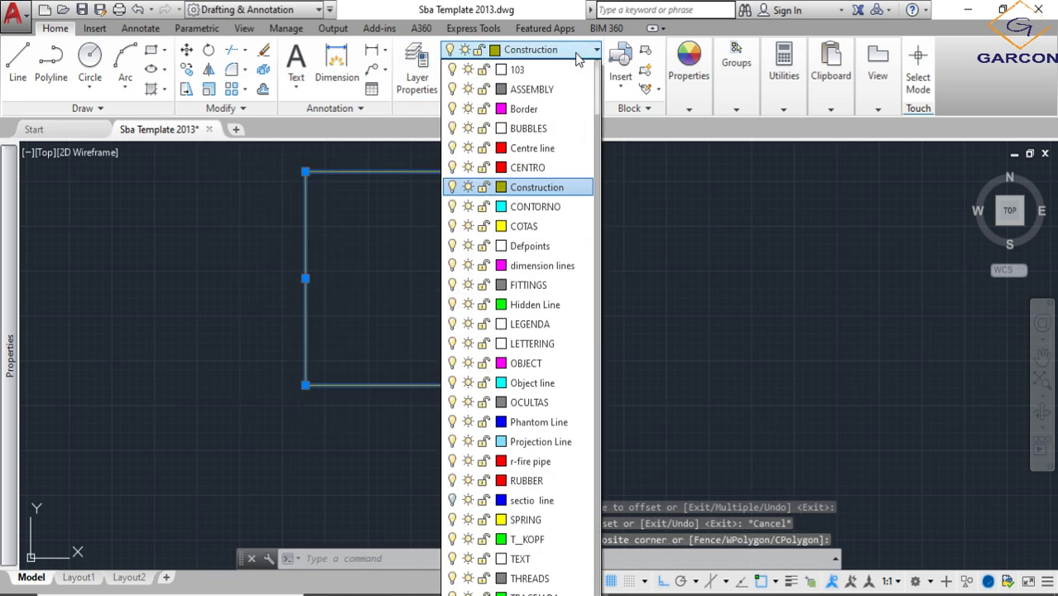
click(520, 106)
key(Escape)
- Examine the text guide lines in the existing sheet's title block and compare them with the new title block
scroll(555, 364, up, 6)
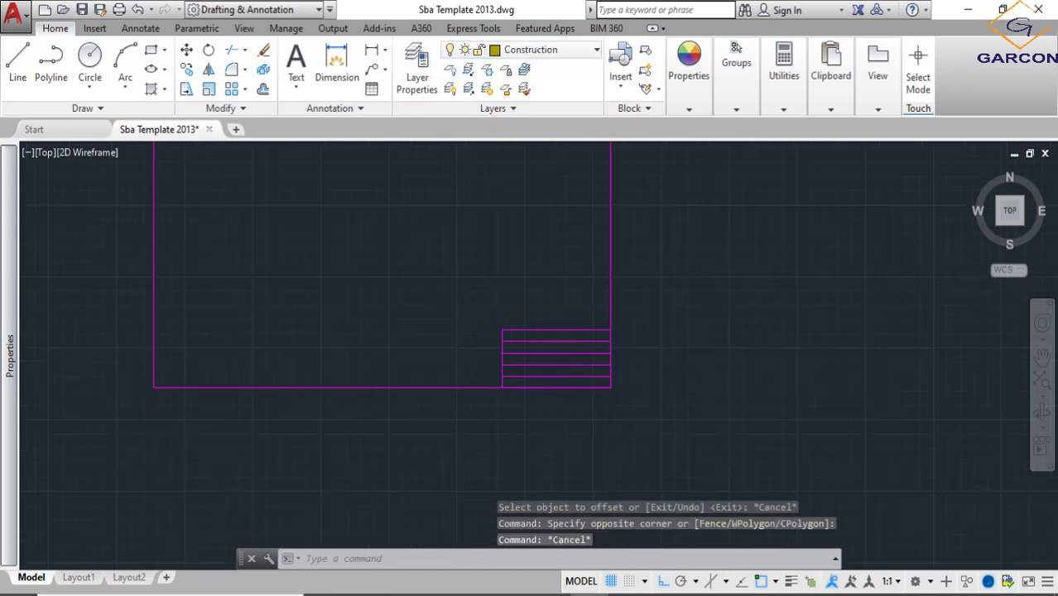
scroll(505, 294, down, 4)
scroll(534, 335, down, 4)
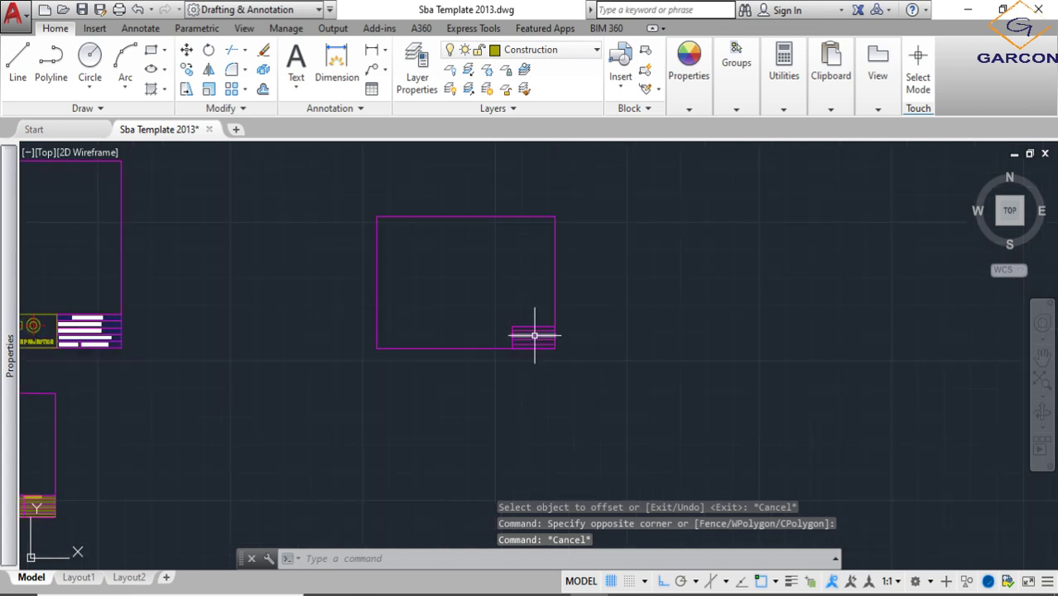
scroll(90, 284, up, 10)
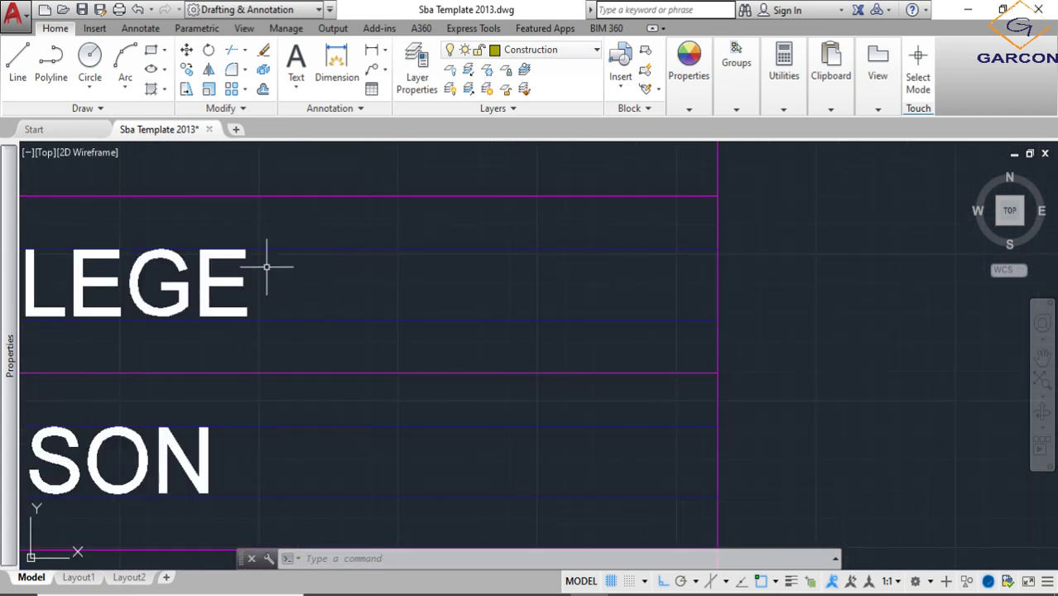
scroll(266, 266, down, 10)
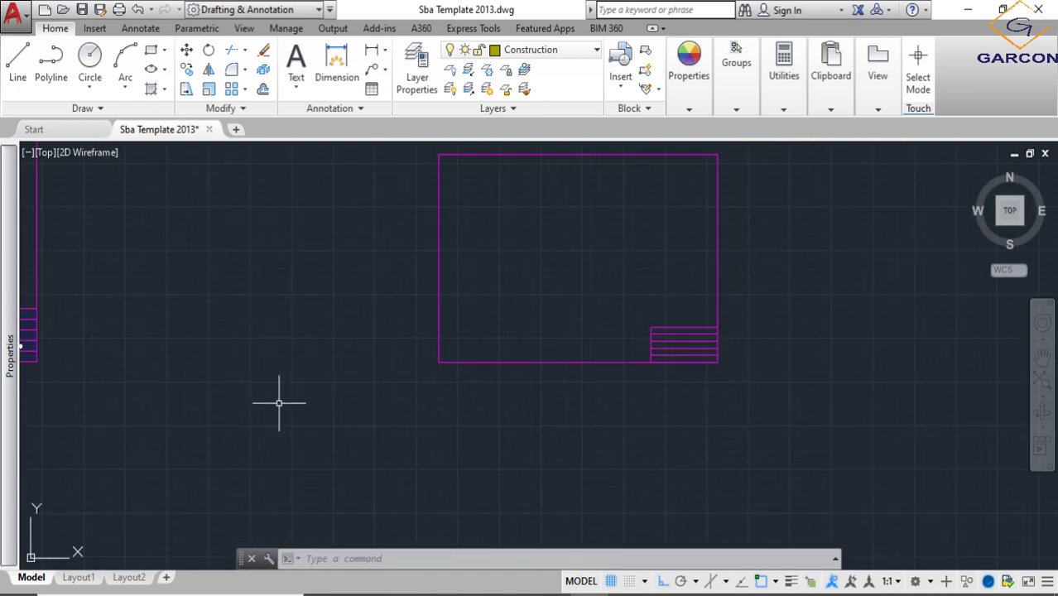
- Offset the top row's upper line downward and its lower line upward by 3 to form text guide lines
scroll(406, 295, up, 6)
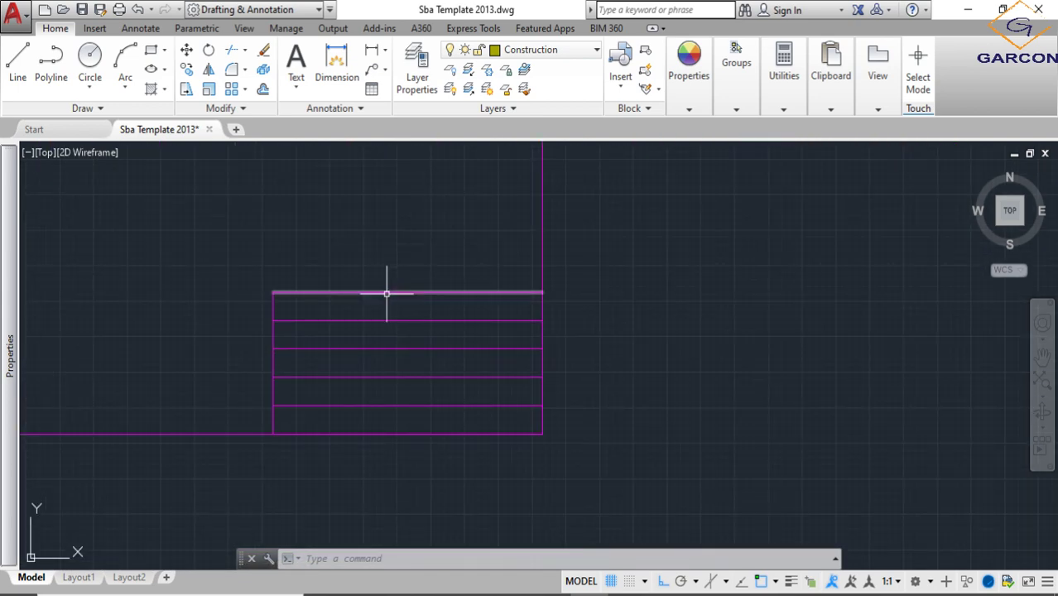
scroll(386, 317, up, 4)
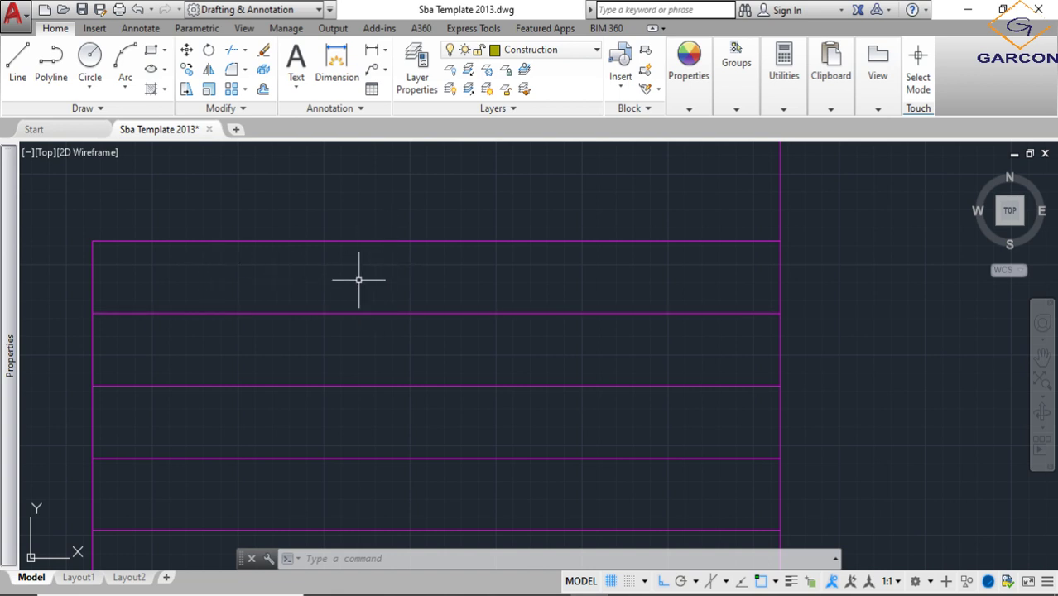
click(263, 90)
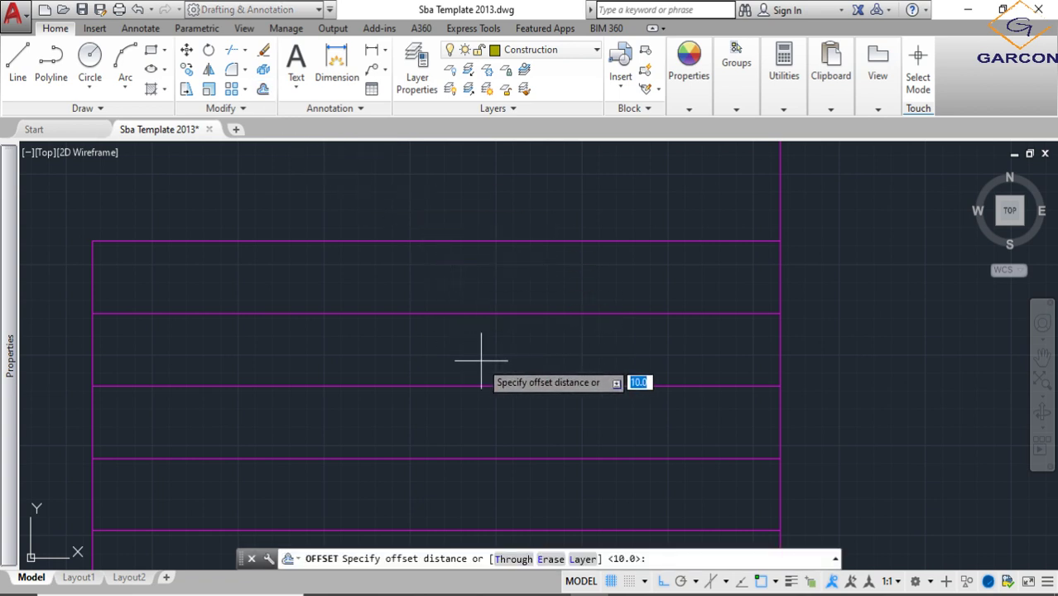
text(3)
key(Return)
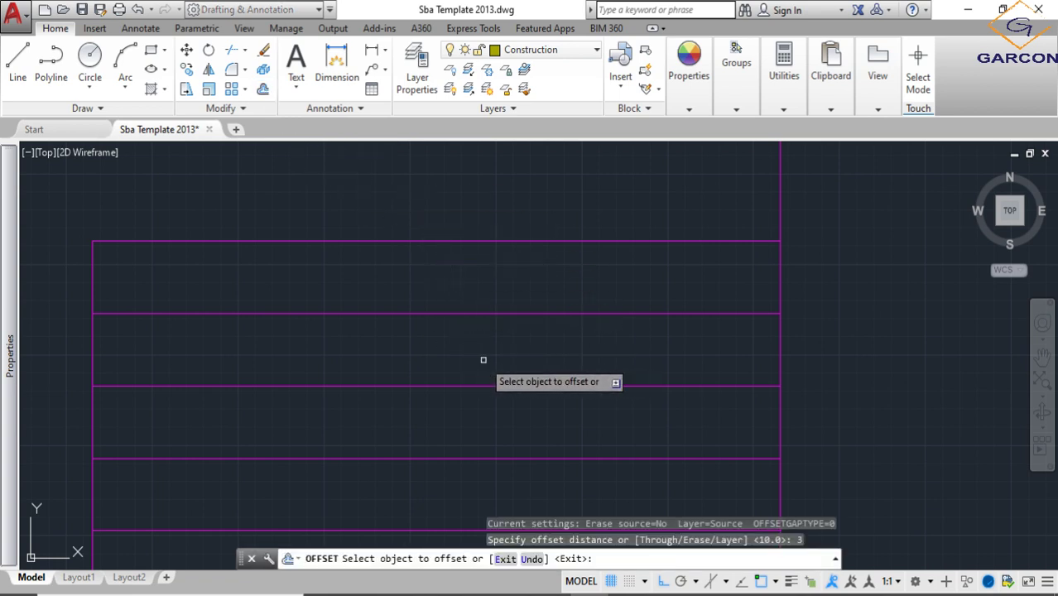
click(521, 241)
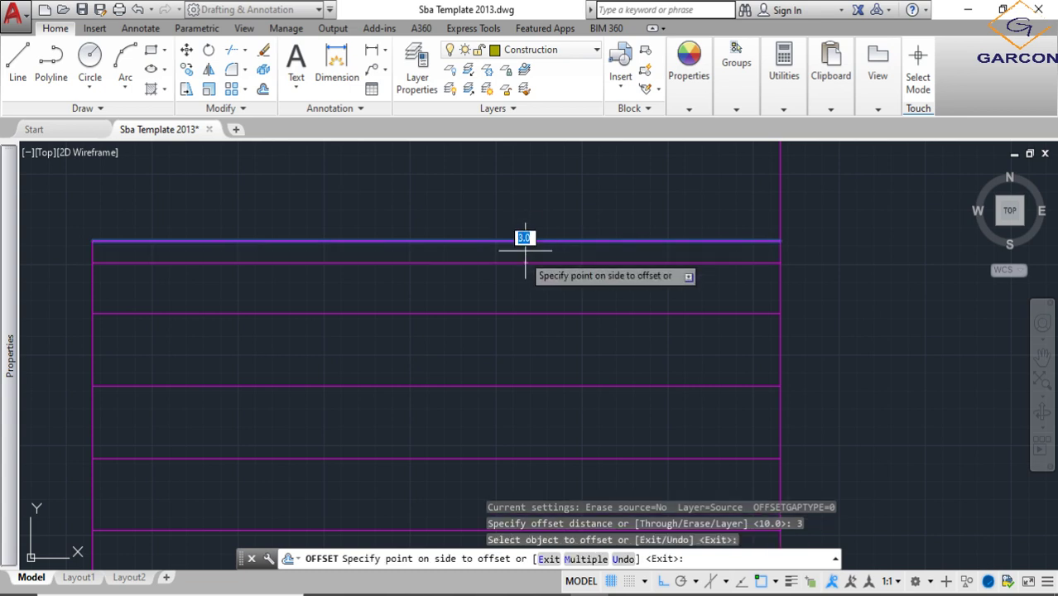
click(521, 283)
click(516, 312)
click(516, 283)
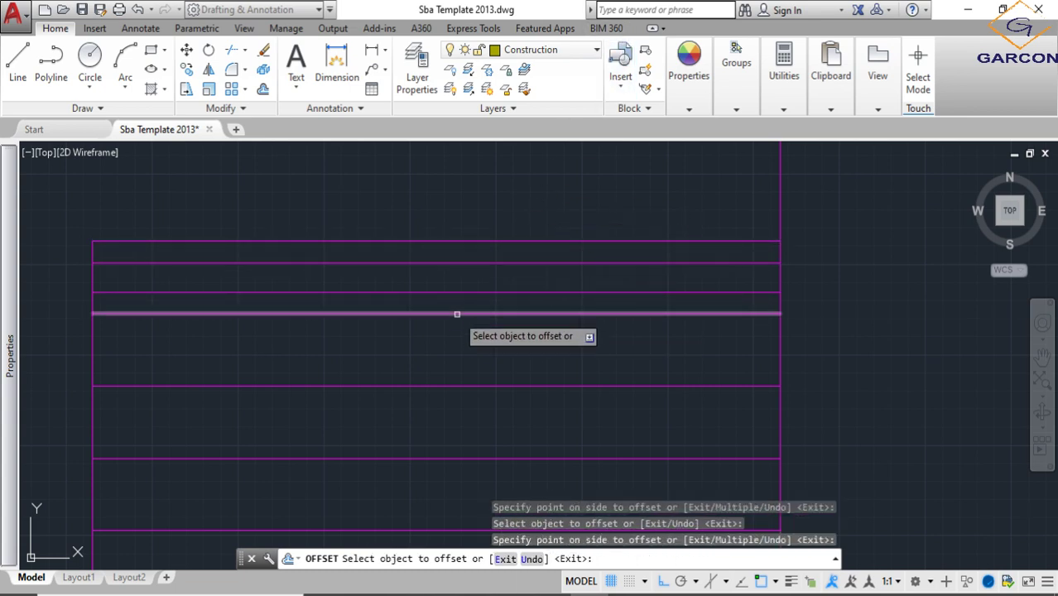
- Add guide lines offset 3 inward from the upper and lower lines of the title block's second row
middle_drag(448, 339, 440, 261)
click(438, 235)
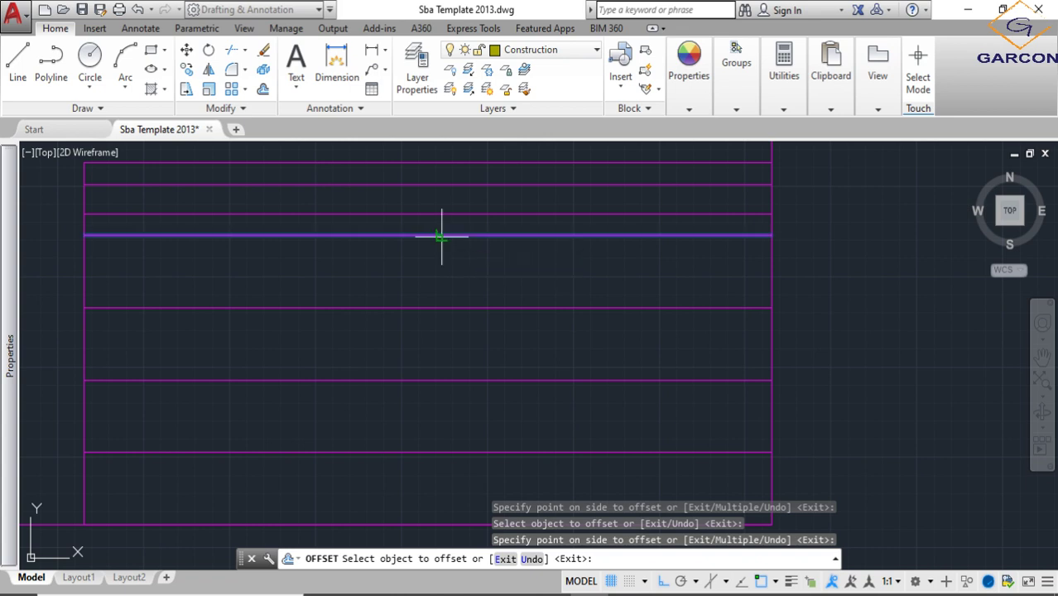
click(437, 269)
click(427, 257)
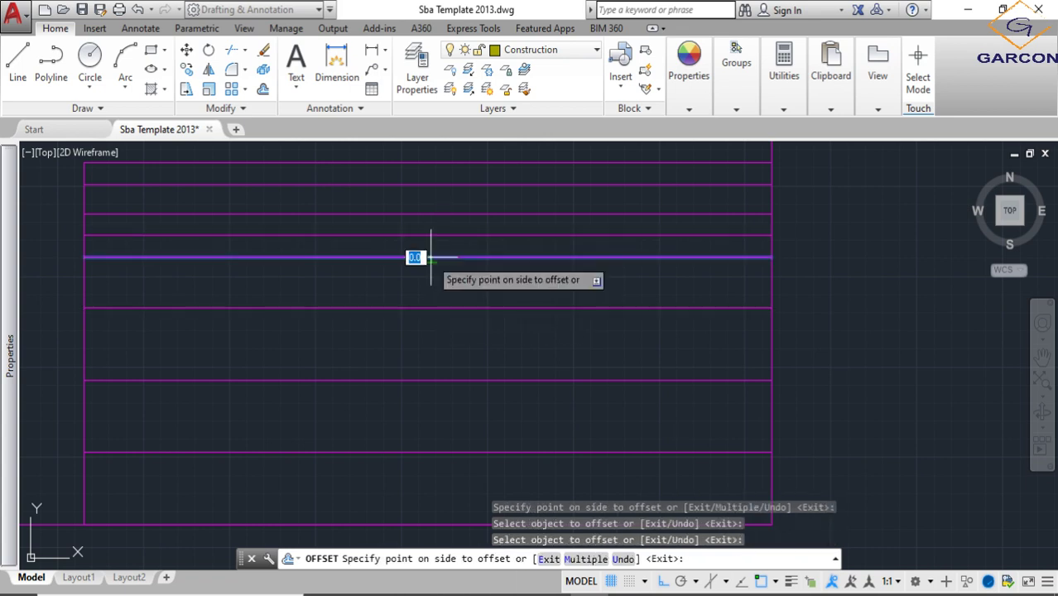
key(Escape)
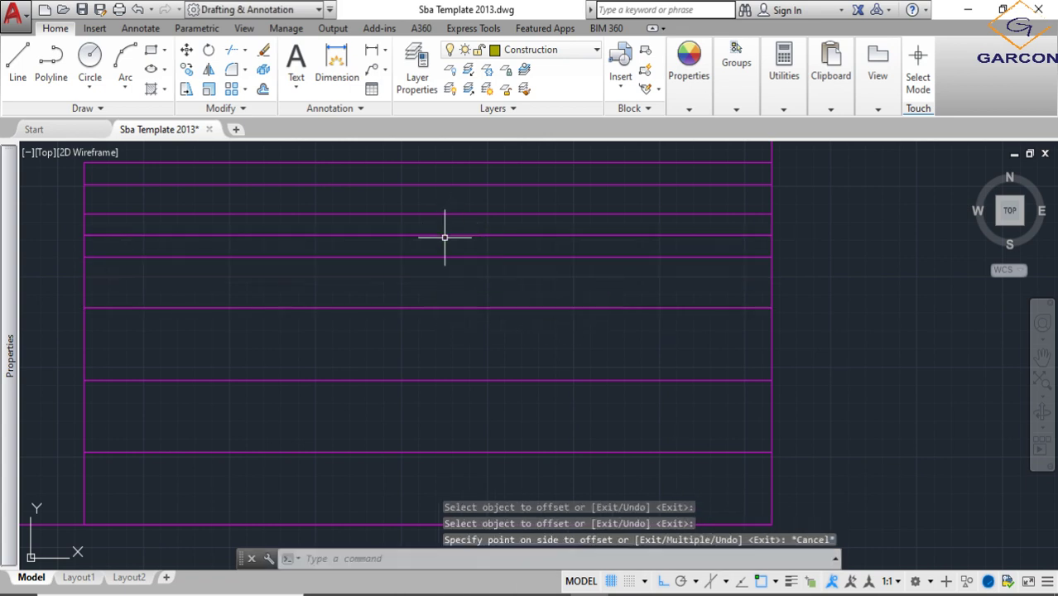
key(Return)
key(Return)
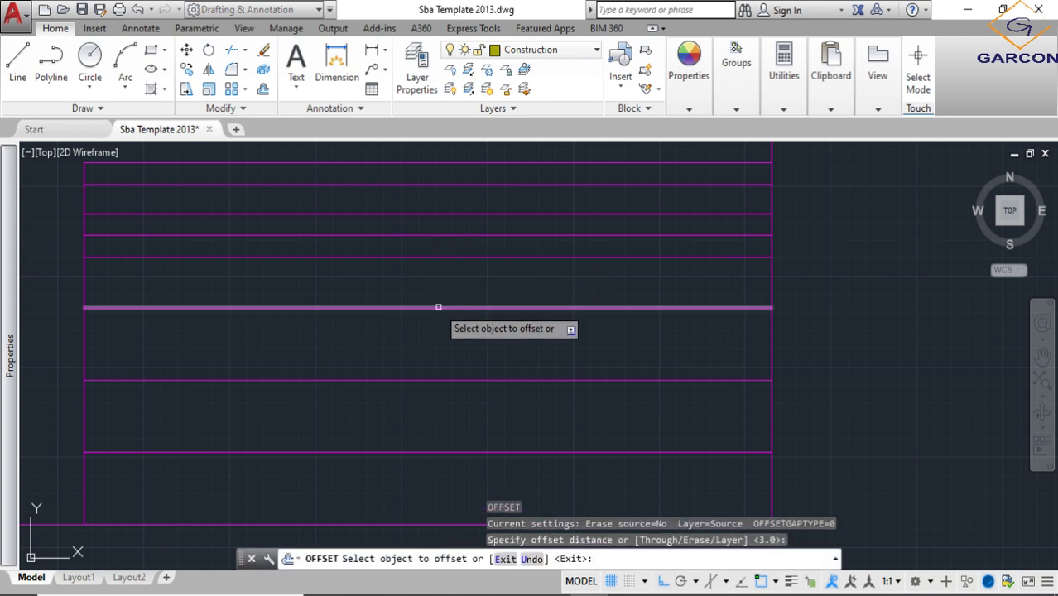
click(440, 307)
click(439, 269)
- Add guide lines offset 3 inward from the upper and lower lines of the third and fourth rows
click(440, 307)
click(444, 352)
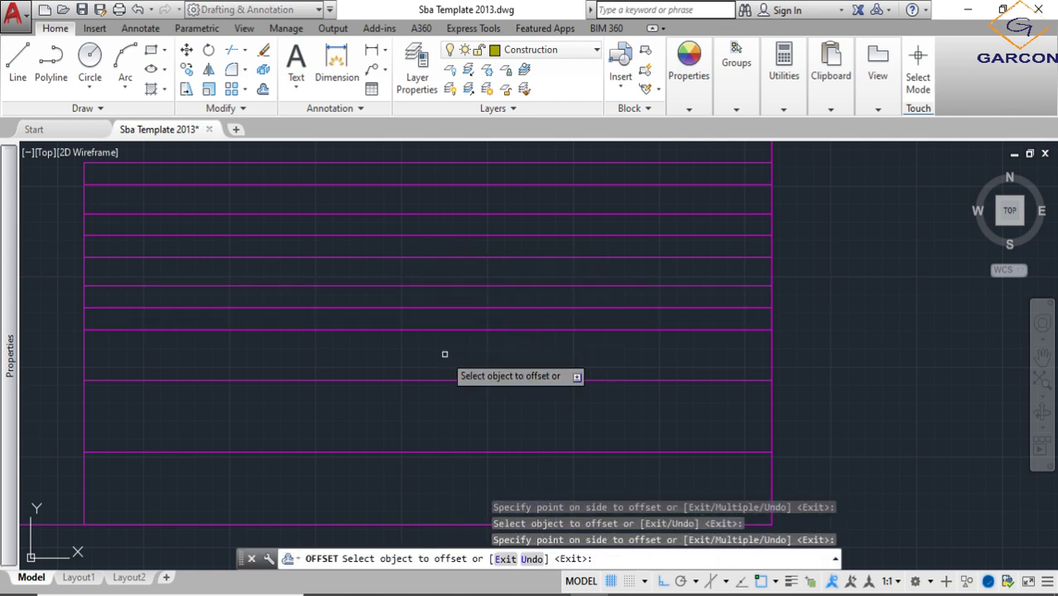
middle_drag(443, 354, 440, 276)
click(437, 301)
click(436, 268)
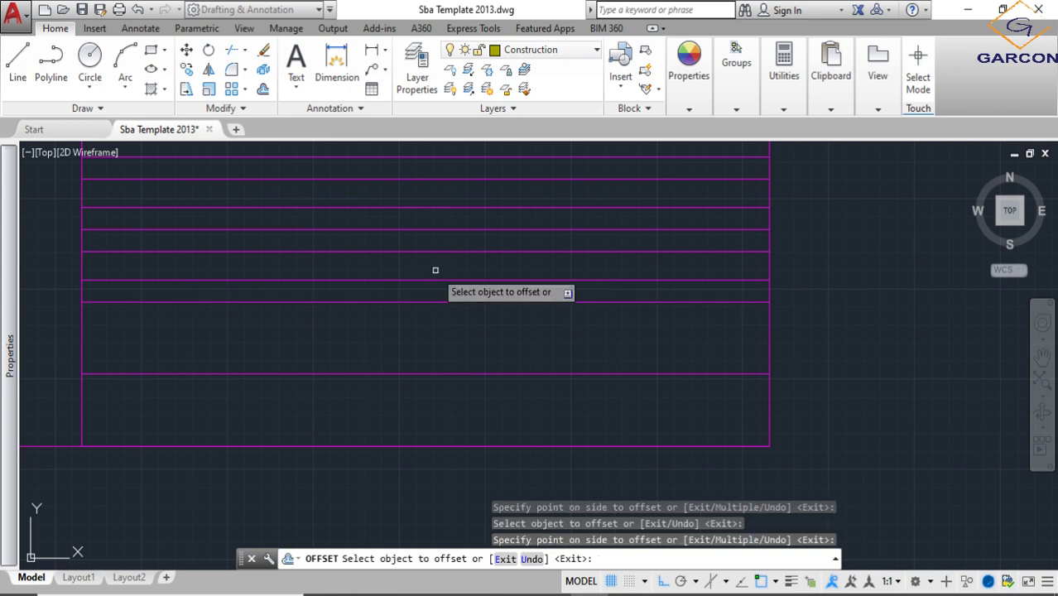
click(436, 302)
click(430, 319)
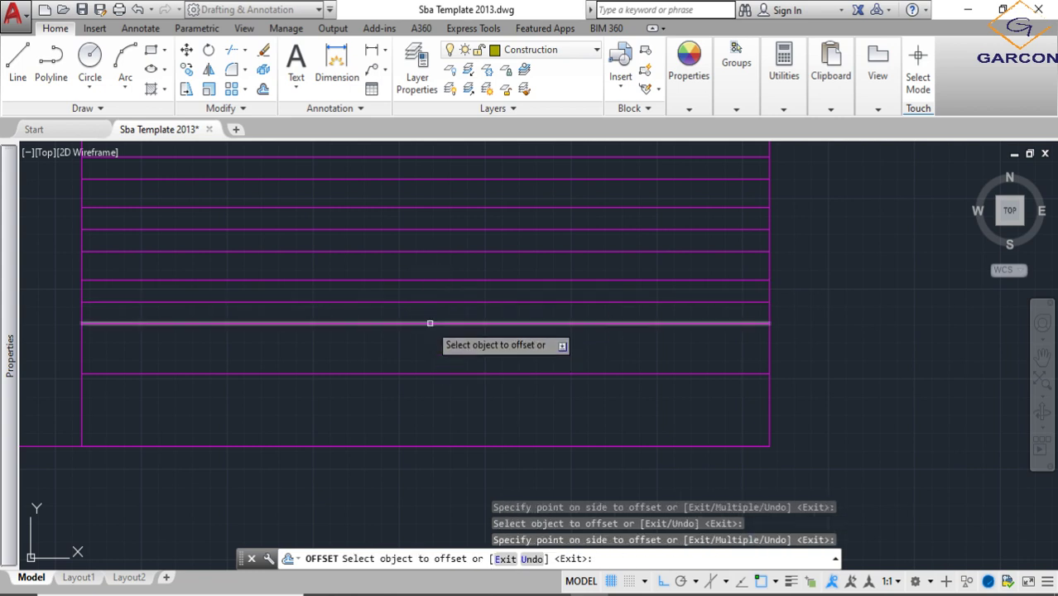
click(422, 374)
click(422, 348)
- Add guide lines offset 3 inward from the upper and lower lines of the bottom row, and leave Offset
click(425, 372)
click(421, 403)
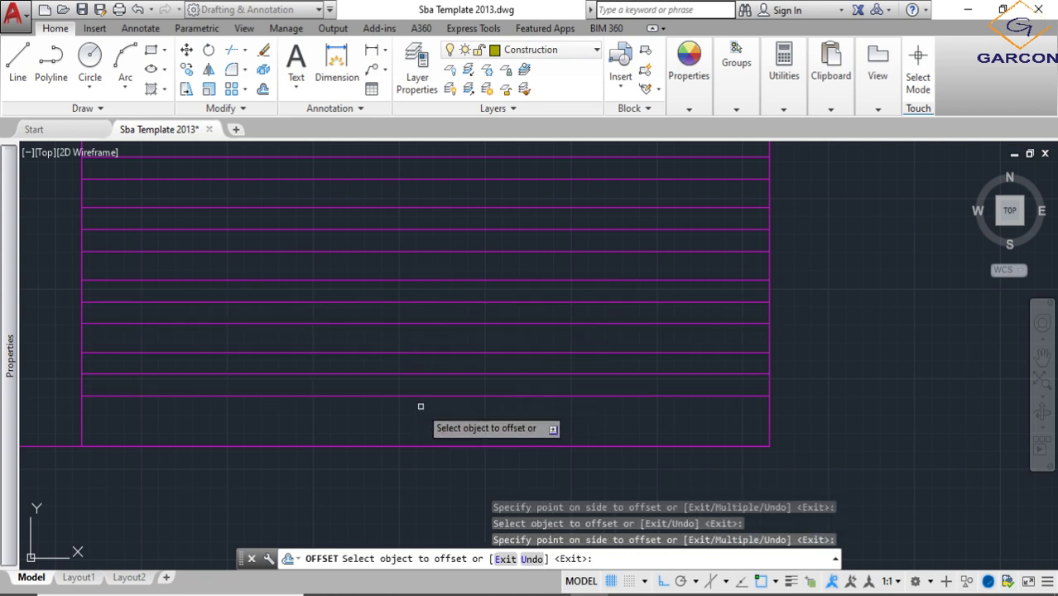
click(416, 444)
click(416, 419)
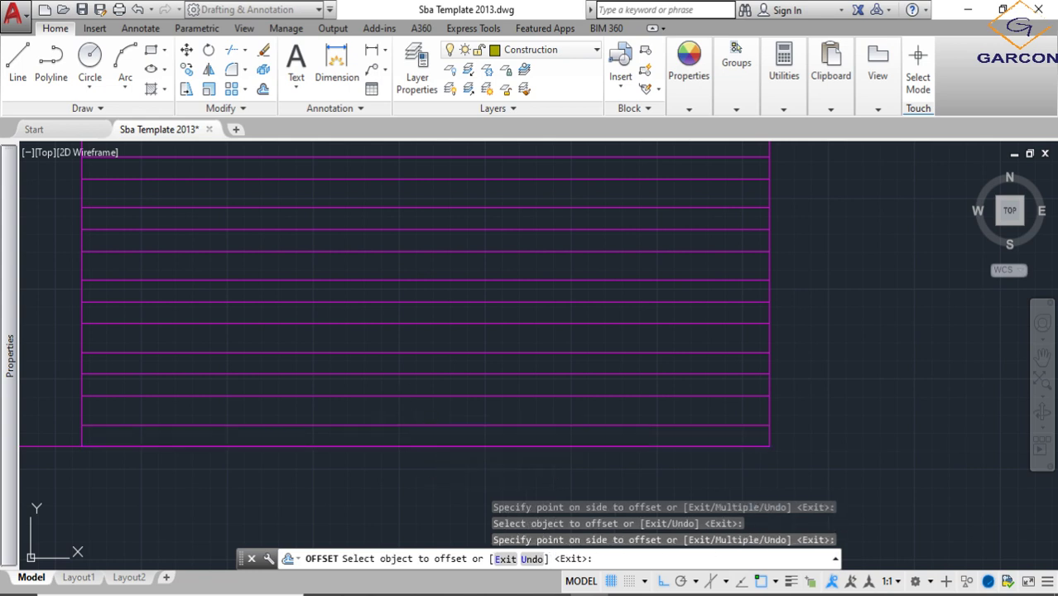
key(Escape)
click(371, 50)
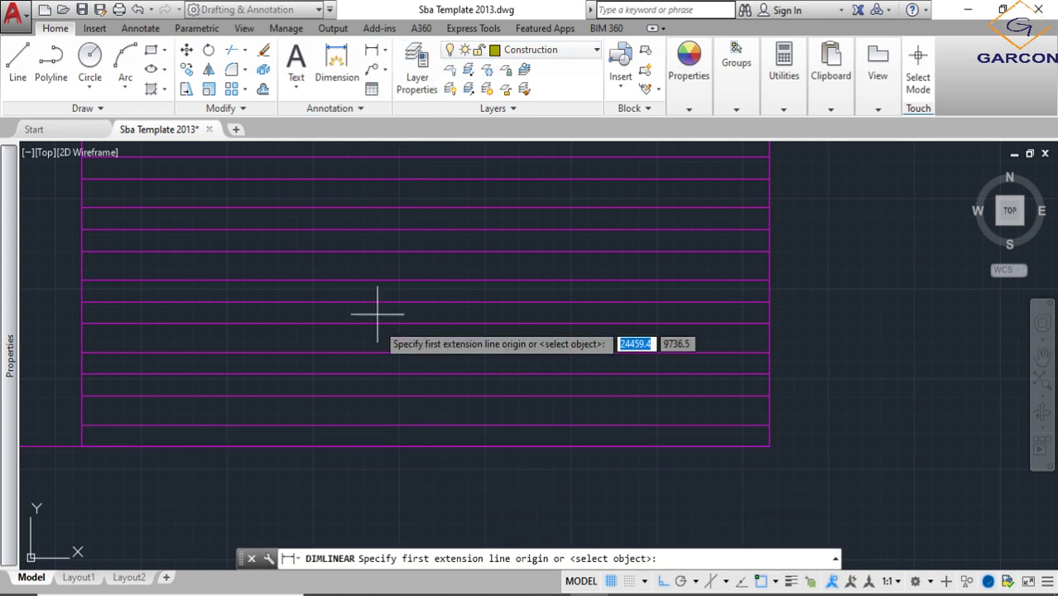
click(392, 425)
click(393, 394)
scroll(413, 406, up, 4)
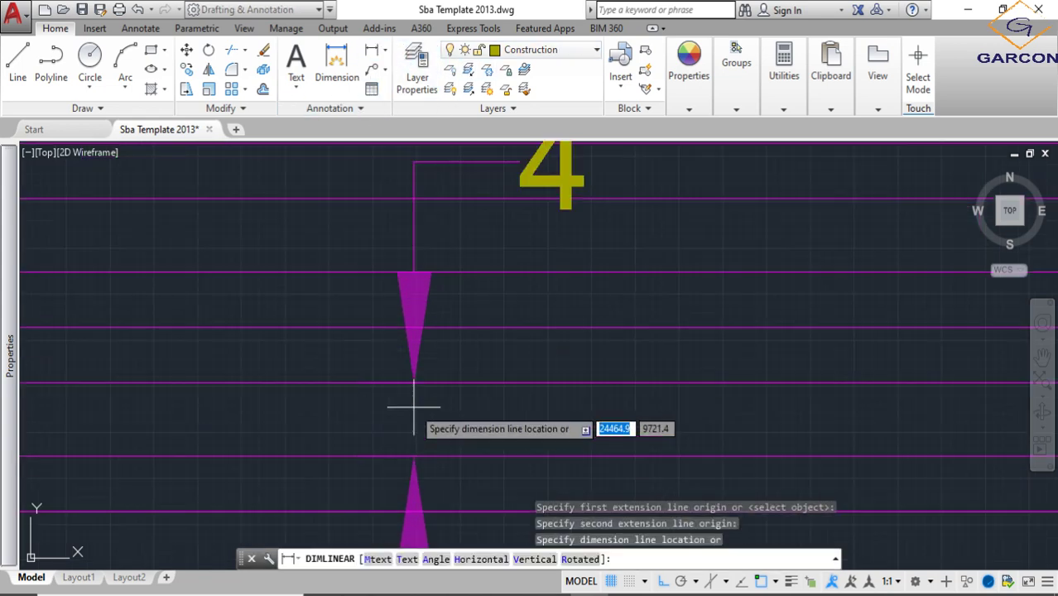
scroll(413, 407, down, 4)
key(Escape)
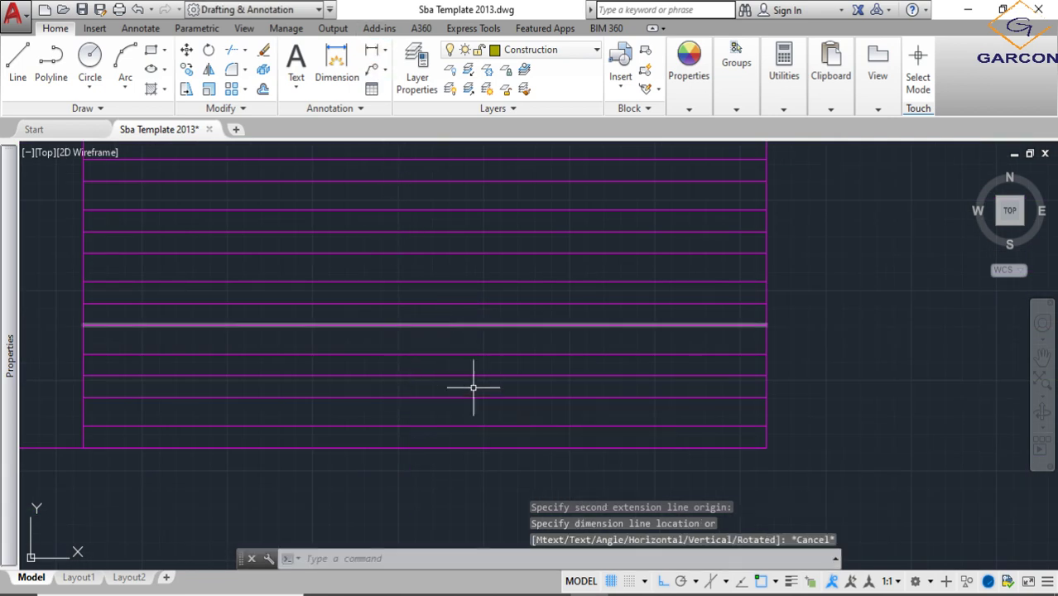
- Measure the distance between the two guide lines in the title block's bottom row
text(S)
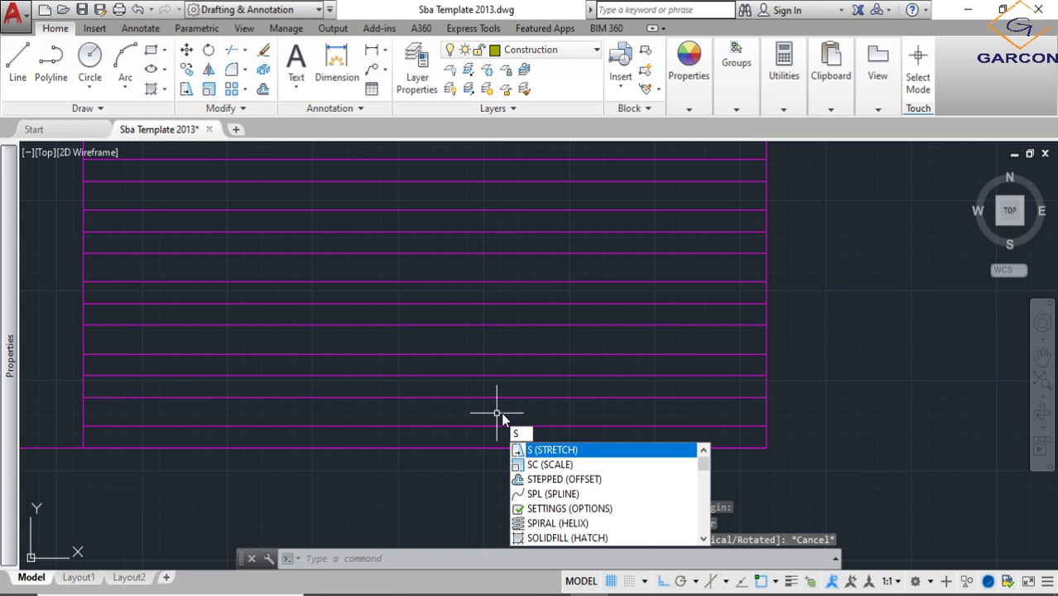
key(BackSpace)
text(di)
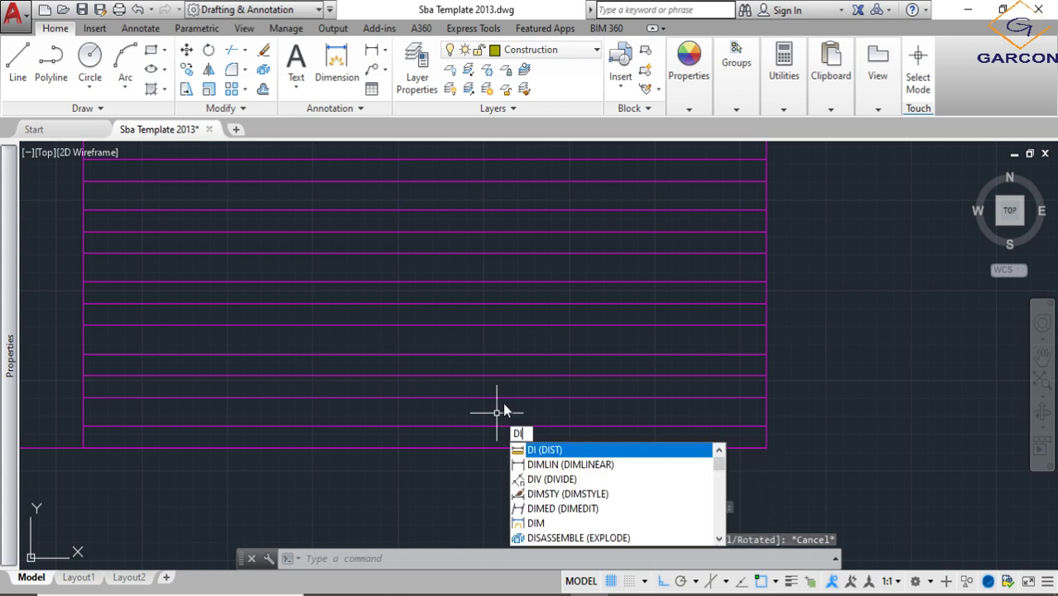
key(Return)
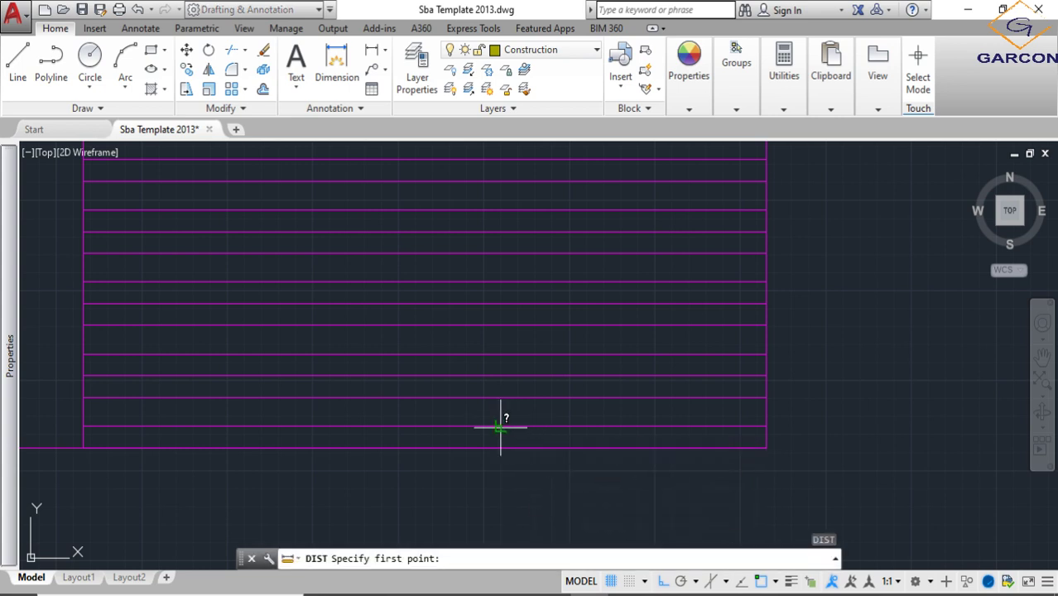
click(500, 425)
click(501, 398)
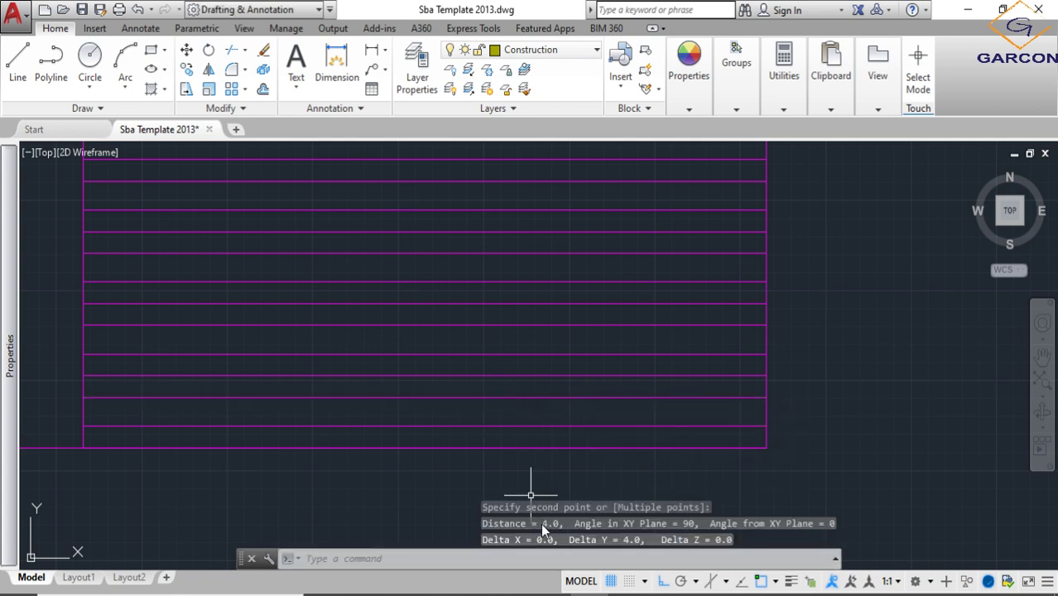
key(Escape)
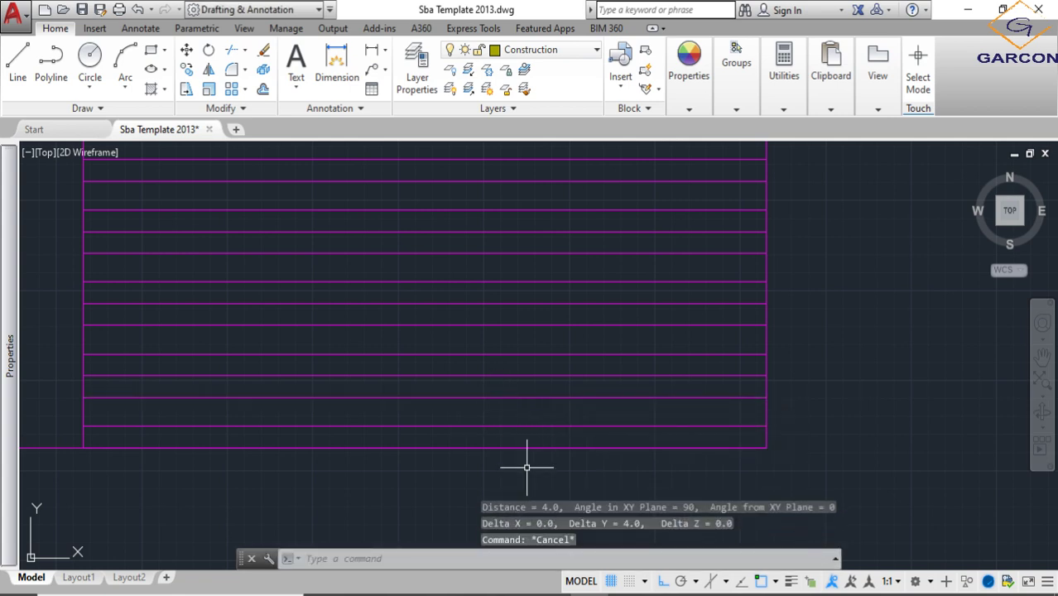
- Measure the area and perimeter of the whole title block through its four corners
scroll(554, 437, down, 4)
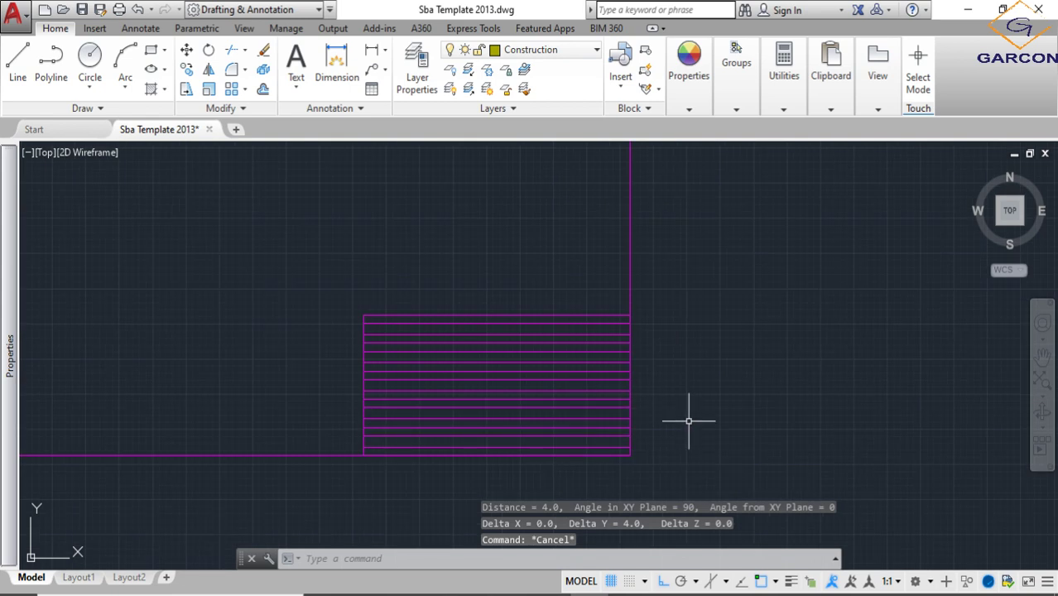
text(ea)
key(Return)
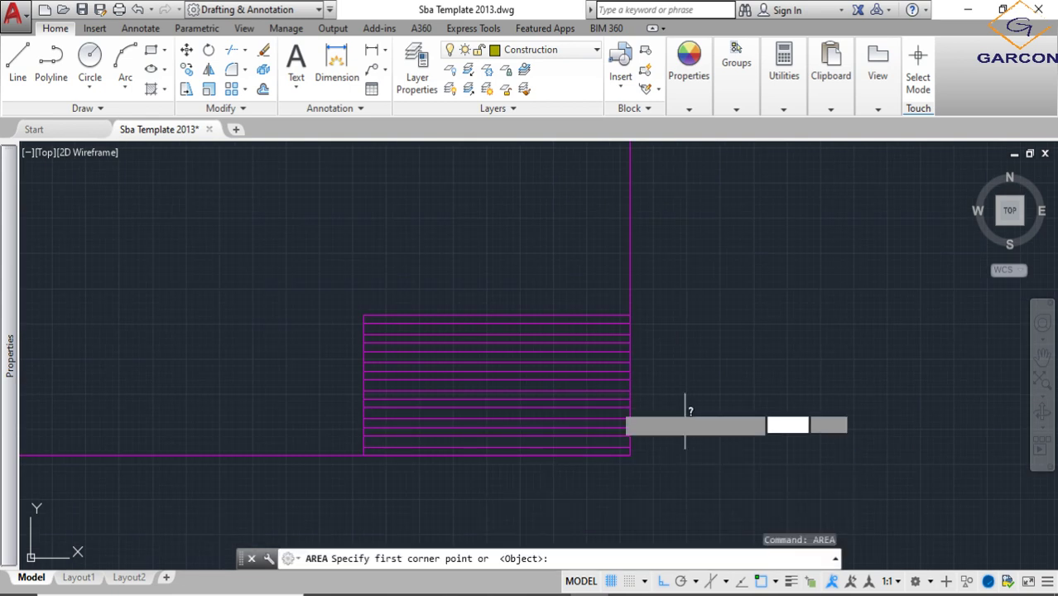
click(364, 314)
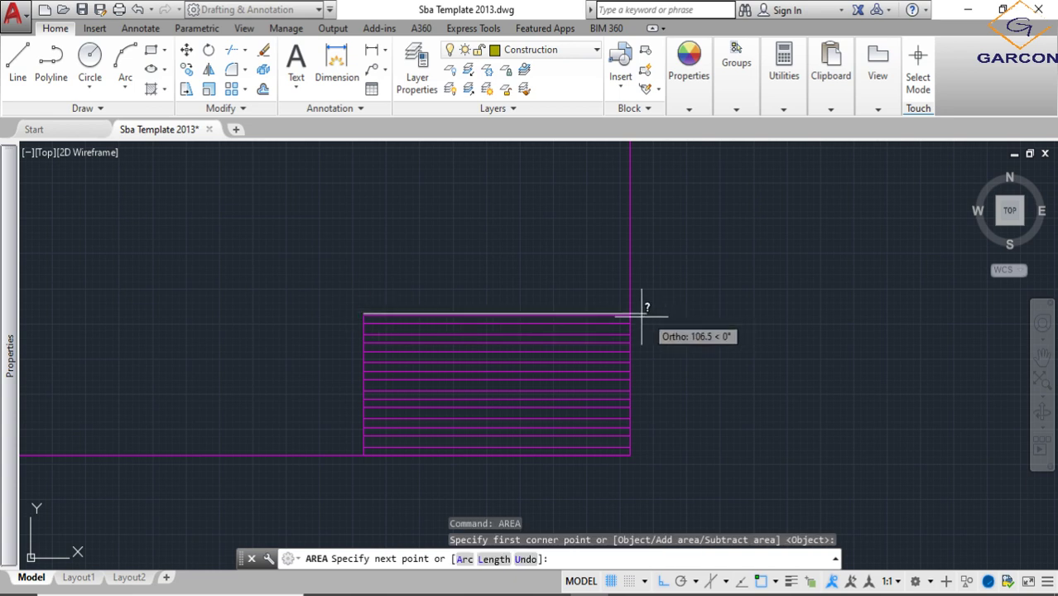
click(631, 314)
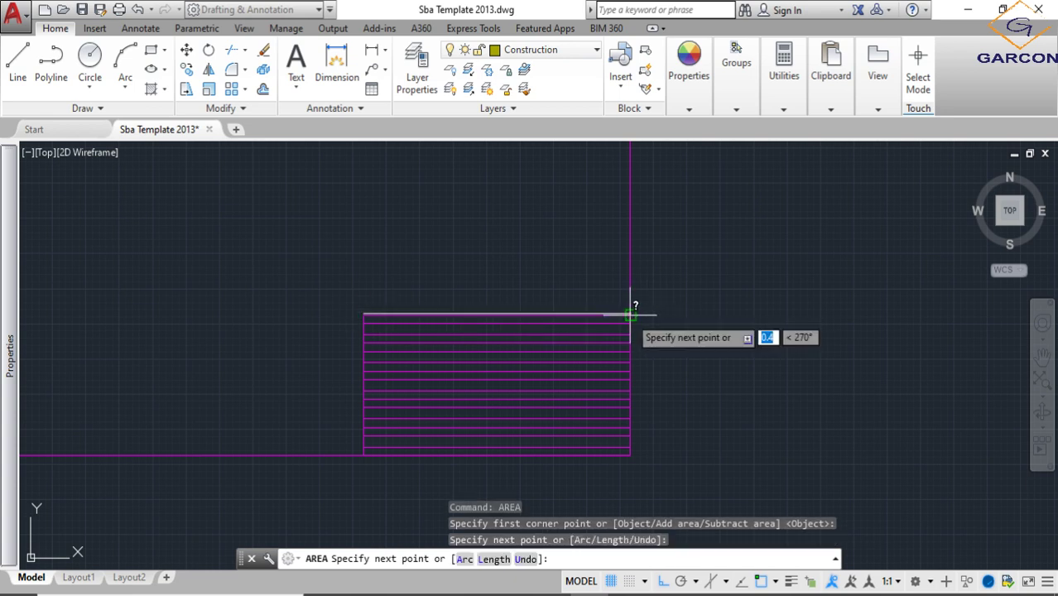
click(631, 453)
click(365, 452)
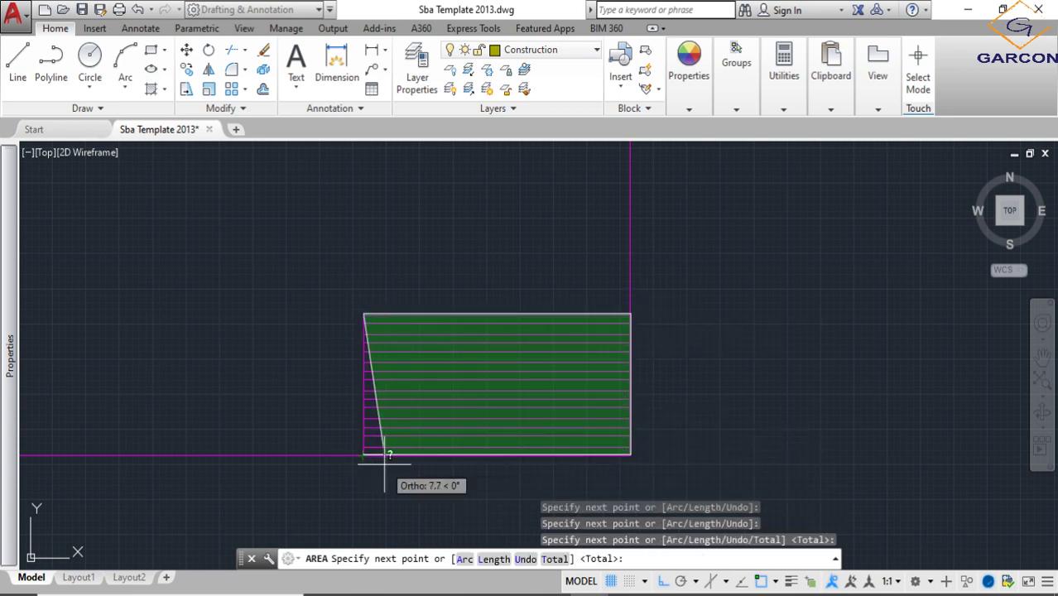
click(365, 452)
key(Return)
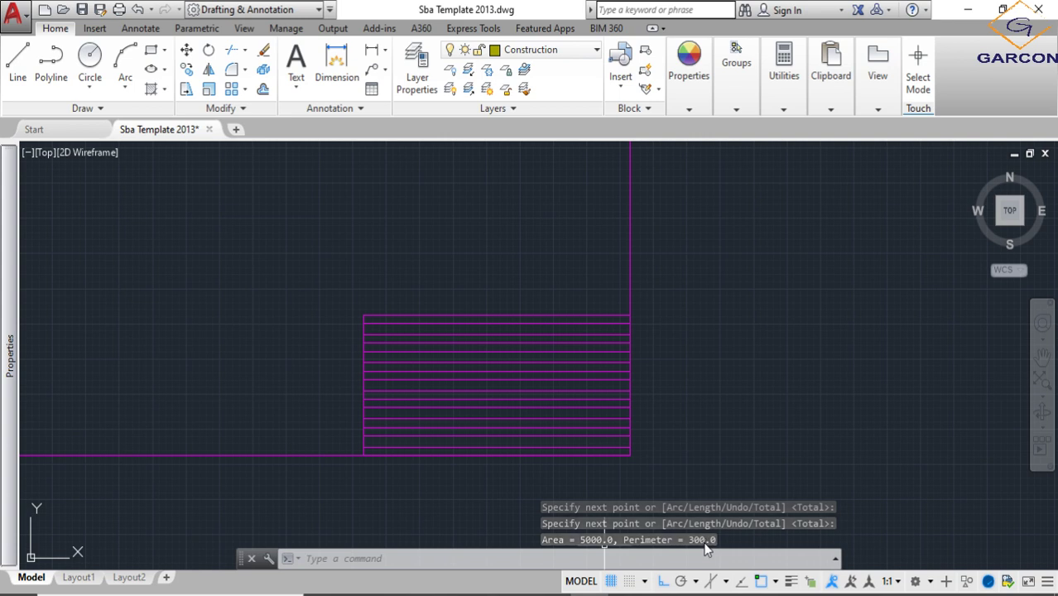
key(Escape)
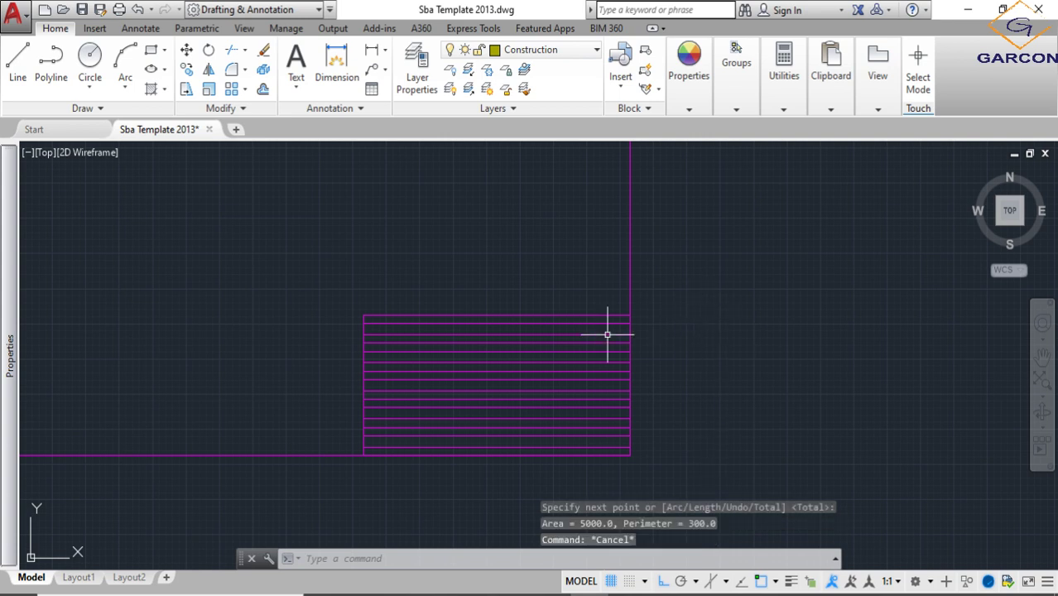
- Move the two guide lines in the title block's top row to the Construction layer
scroll(542, 328, up, 2)
click(557, 318)
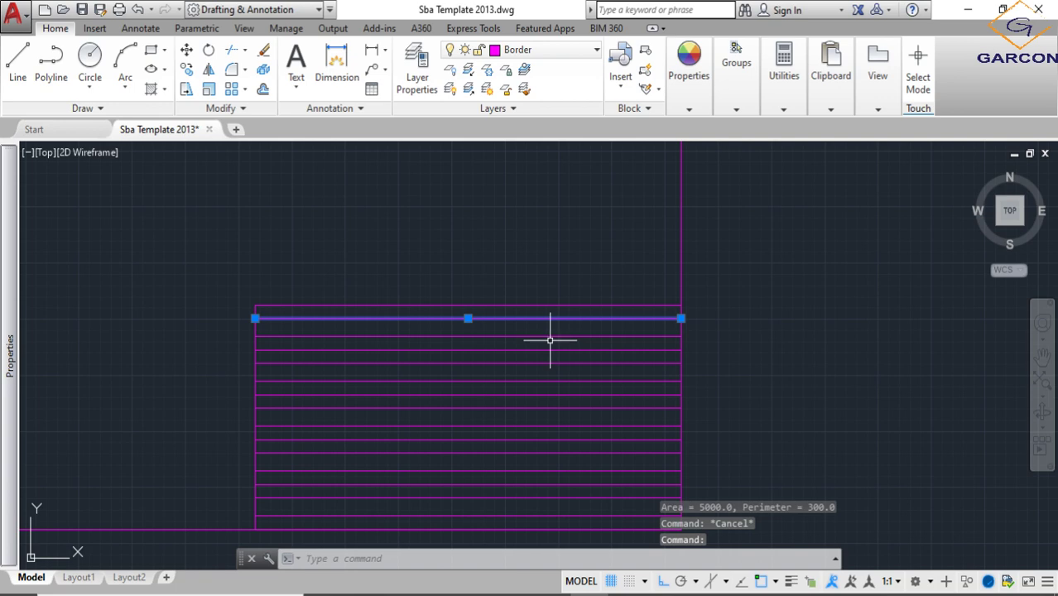
click(549, 336)
click(580, 50)
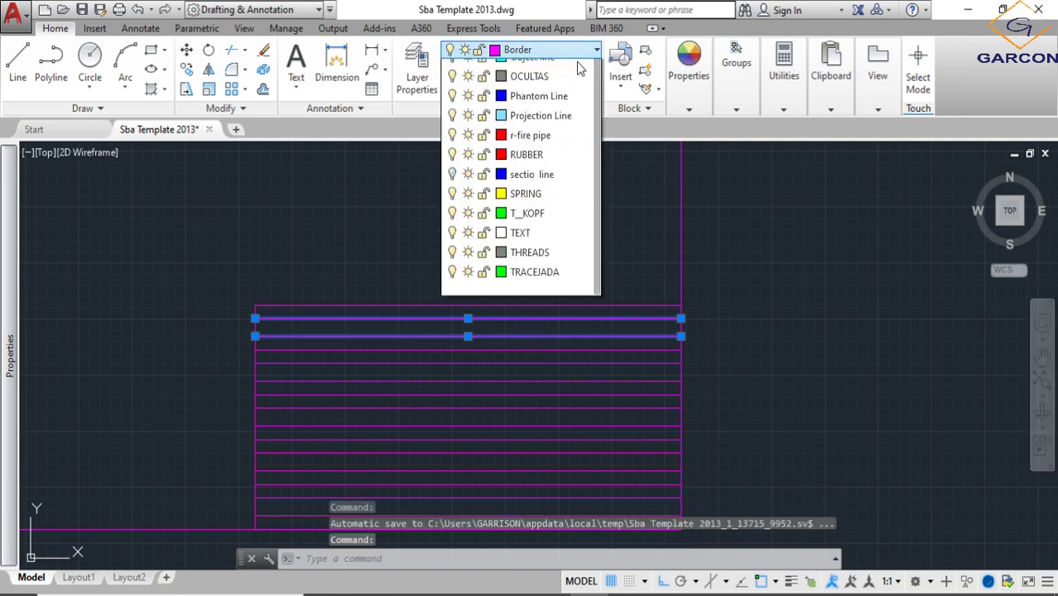
click(525, 187)
key(Escape)
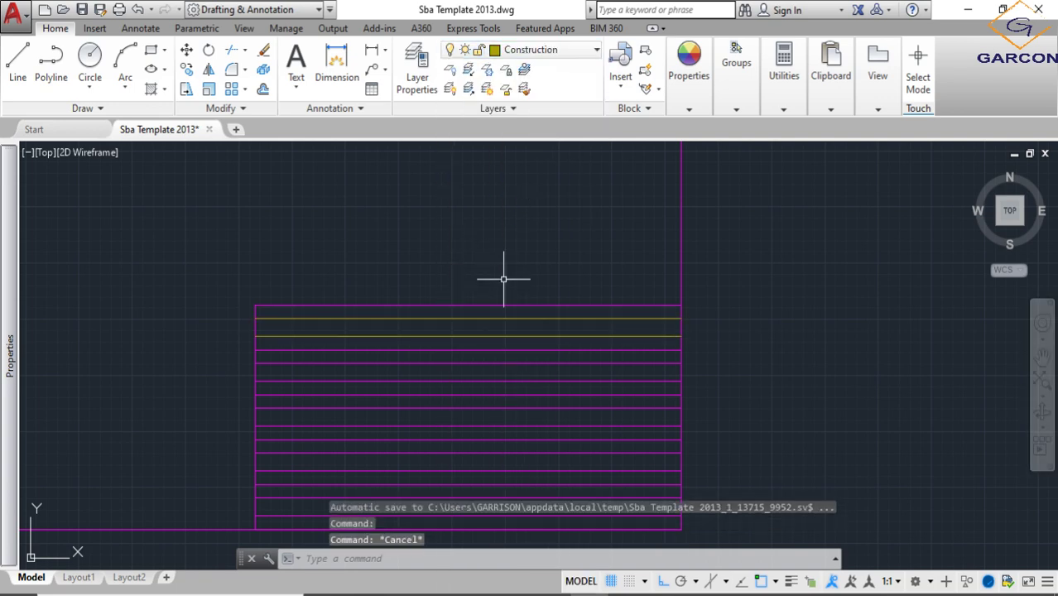
- Check the title block with lineweight display switched on, and switch the display off again
scroll(503, 279, down, 4)
scroll(472, 296, up, 2)
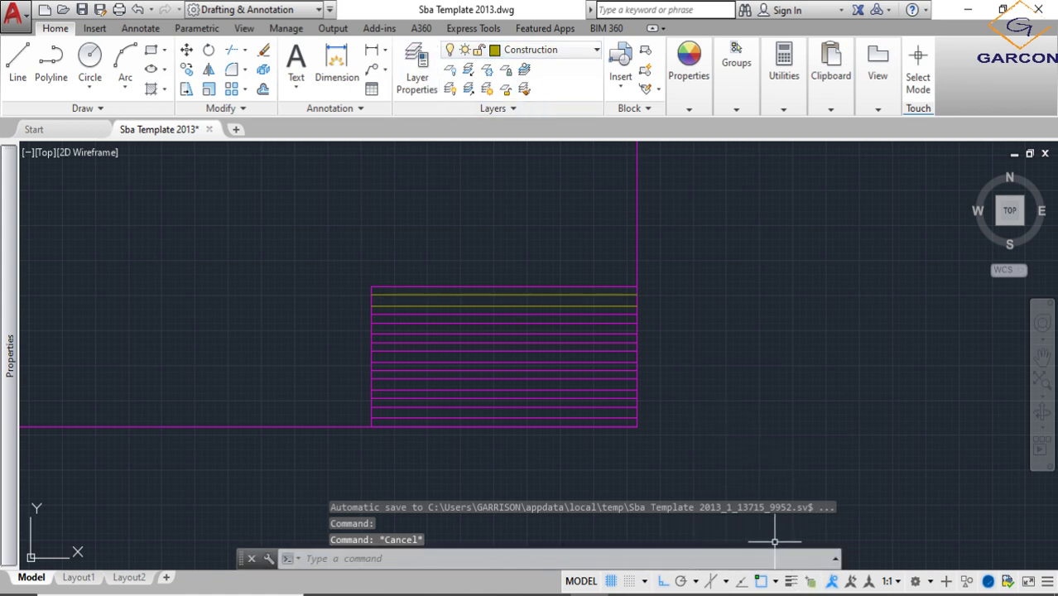
click(791, 581)
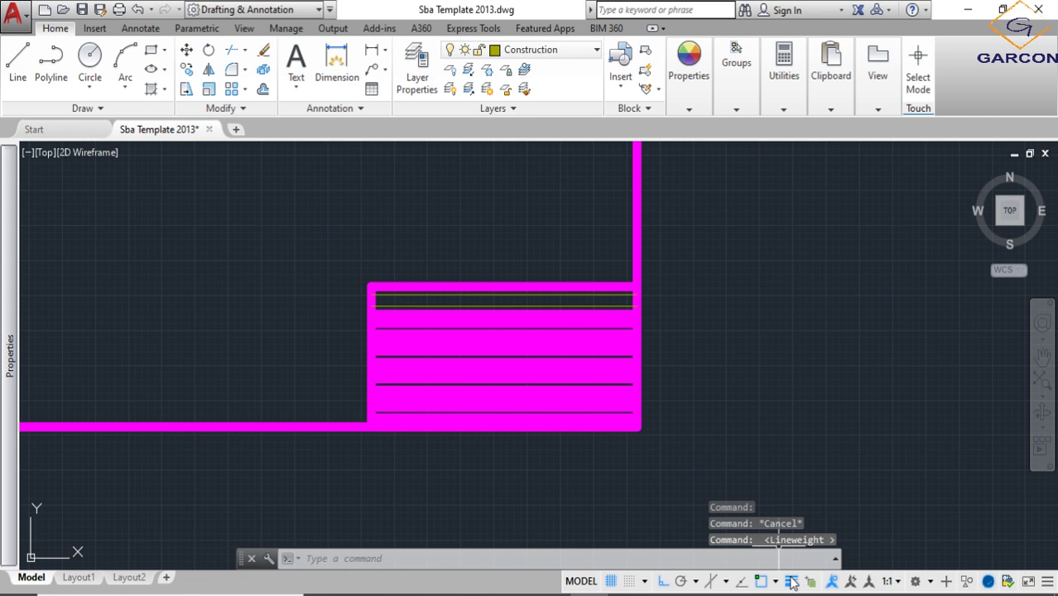
scroll(746, 371, up, 3)
scroll(654, 371, down, 1)
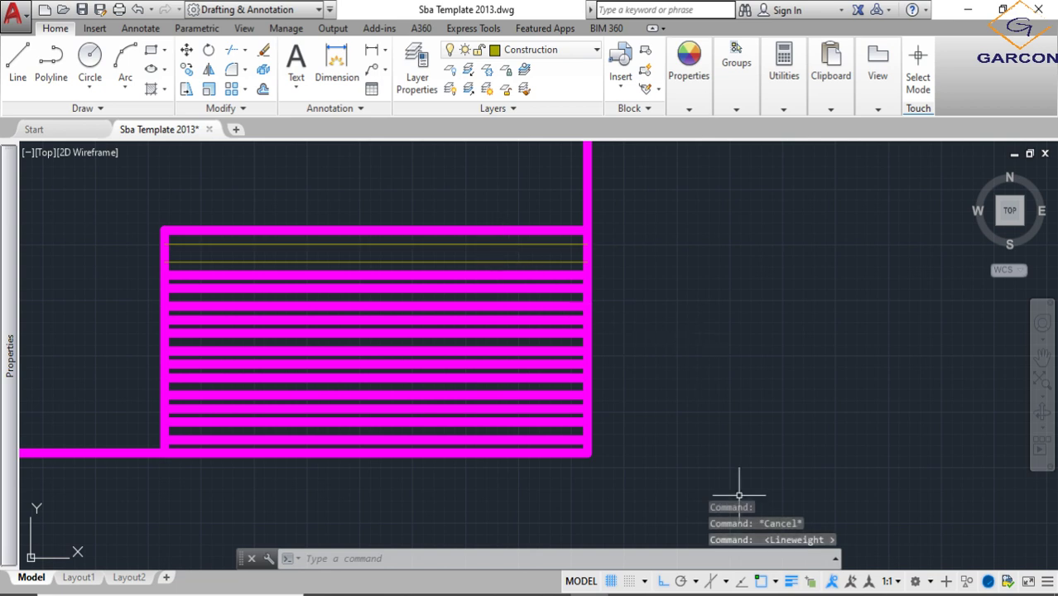
click(792, 582)
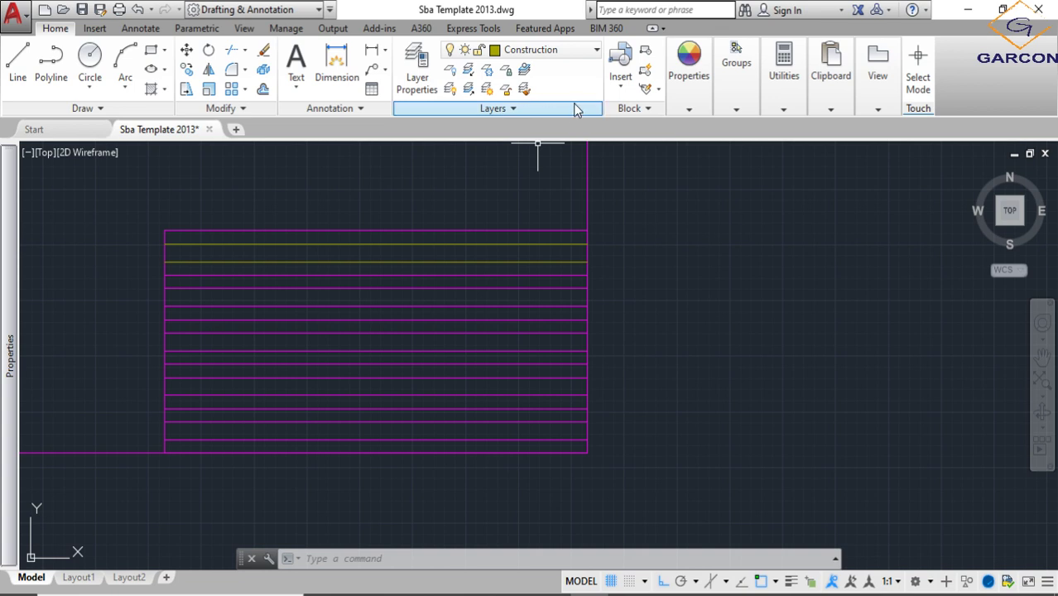
- Match the properties of the uppermost Construction guide line onto the guide lines of the second and third rows
click(689, 109)
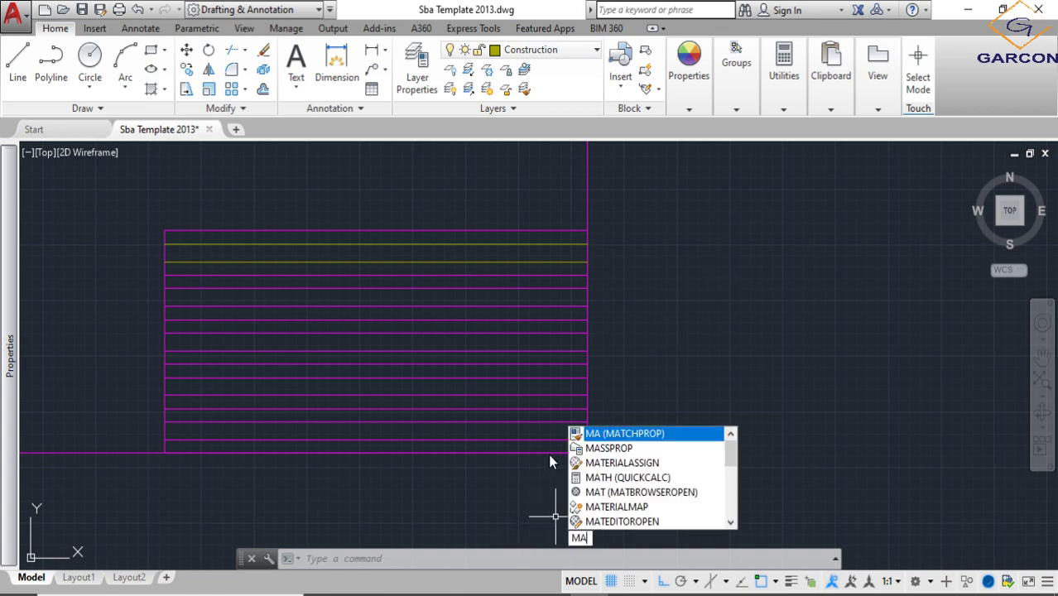
click(624, 434)
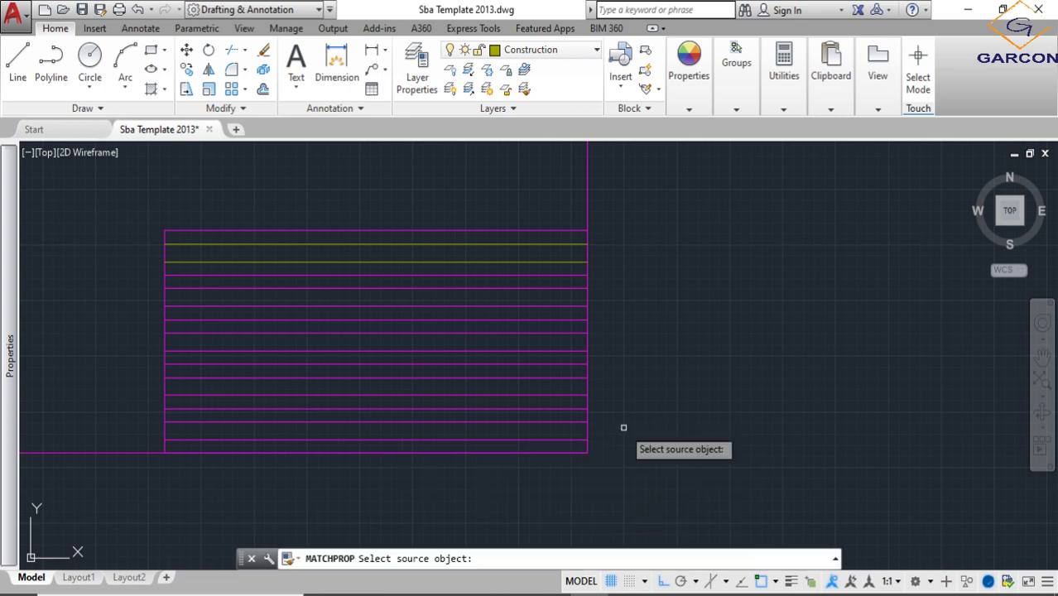
click(484, 245)
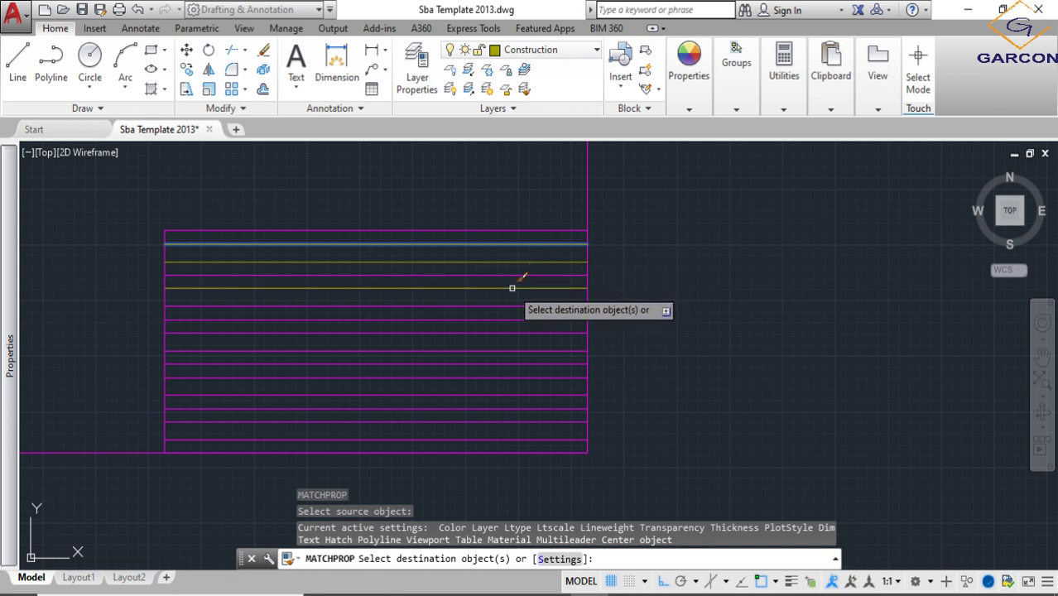
click(512, 288)
click(505, 307)
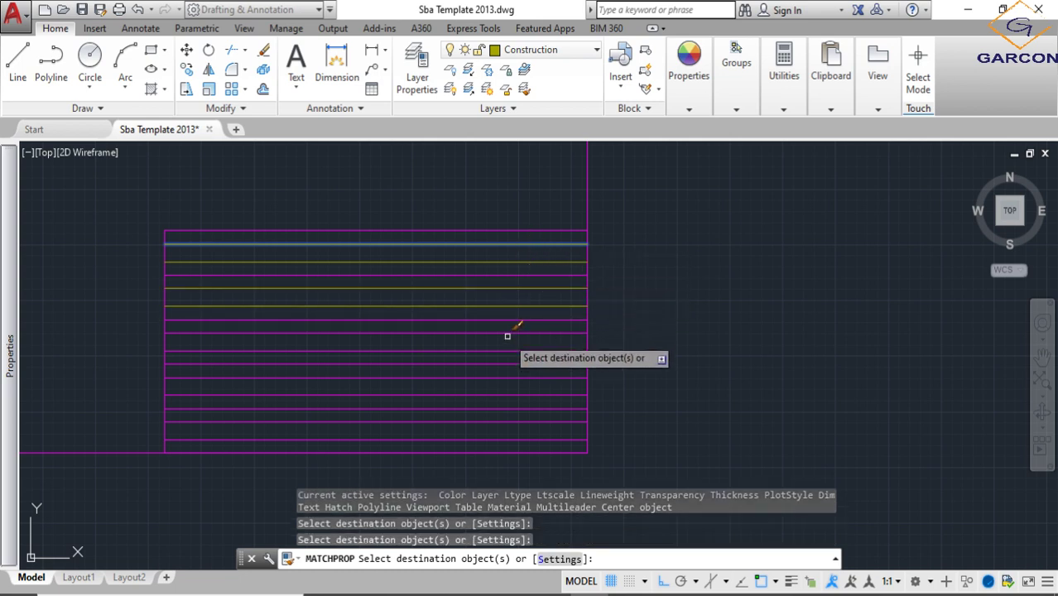
click(506, 332)
click(504, 350)
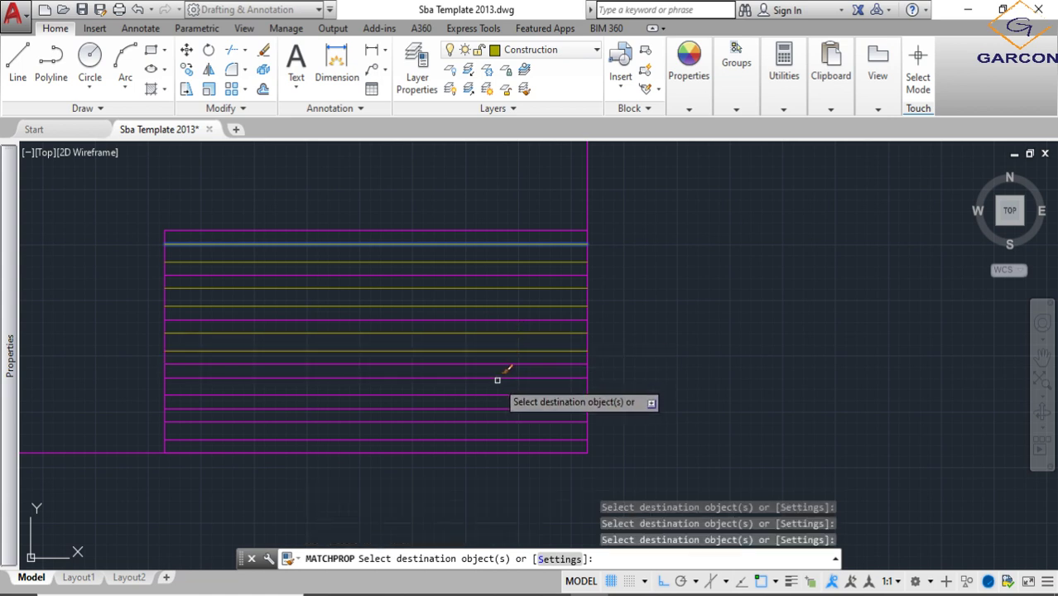
- Match the same properties onto the guide lines of the fourth and bottom rows, and end Match Properties
click(492, 377)
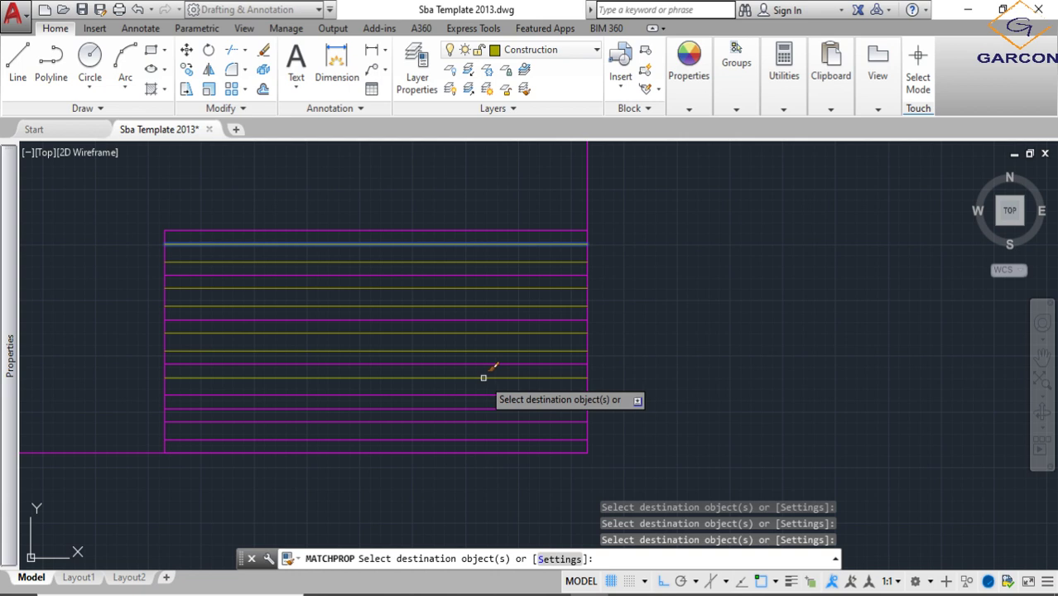
click(482, 395)
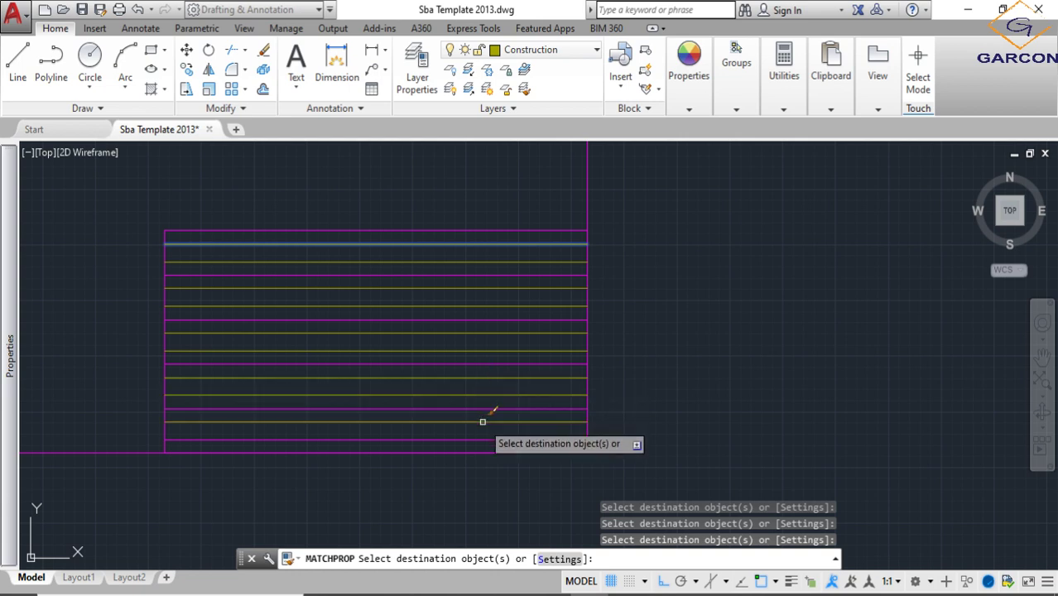
click(481, 421)
click(528, 438)
scroll(547, 418, down, 2)
key(Escape)
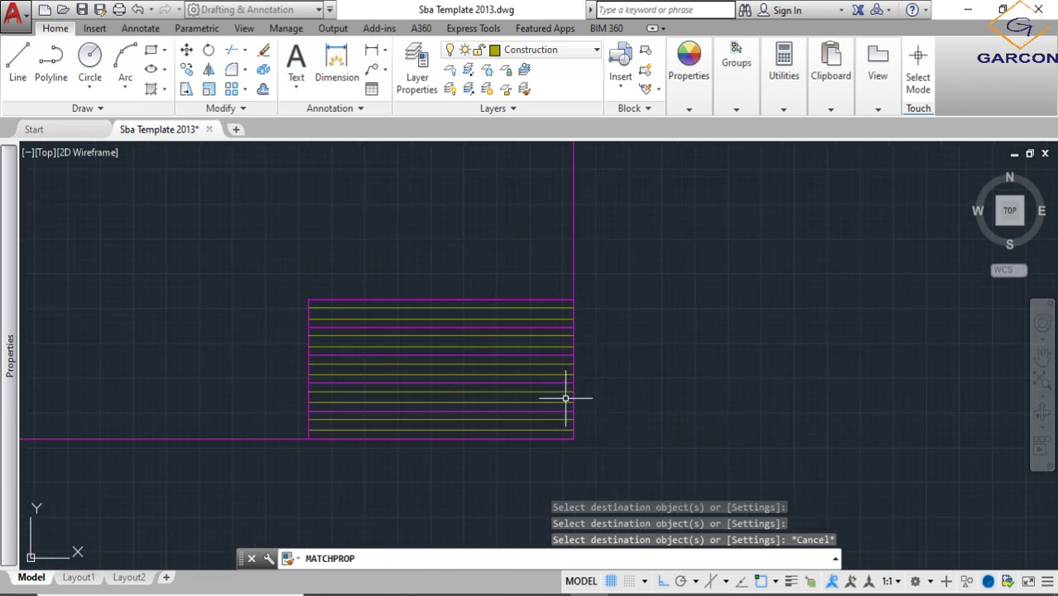
- Switch on lineweight display and inspect the title block's borders and guide lines
click(792, 582)
scroll(658, 377, down, 4)
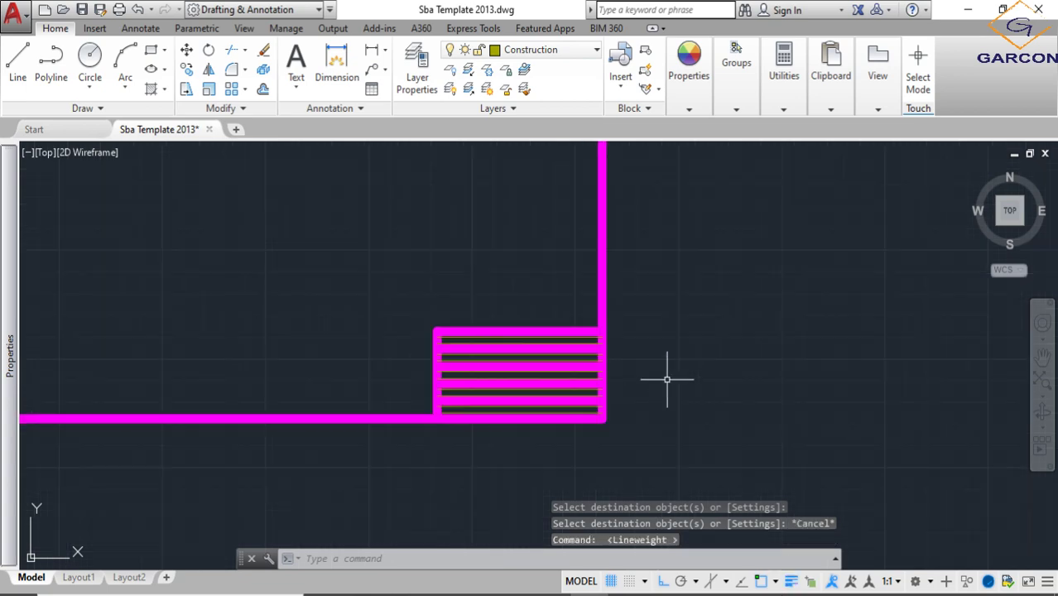
scroll(616, 378, up, 8)
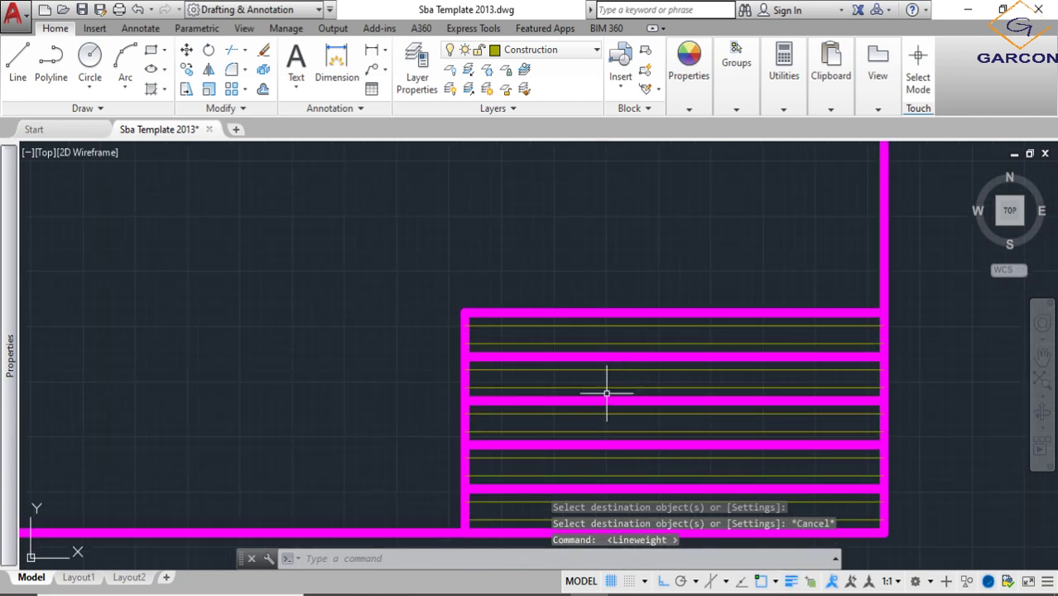
middle_drag(609, 385, 559, 313)
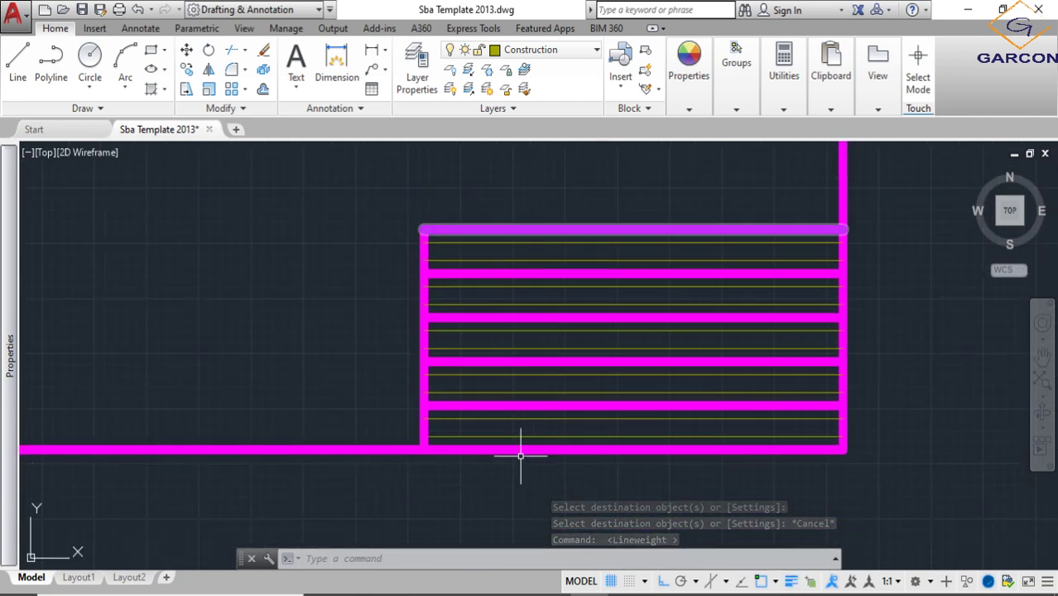
- Draw a line from the title block's upper-left corner 25 along the upper edge, and down to its lower edge
click(17, 62)
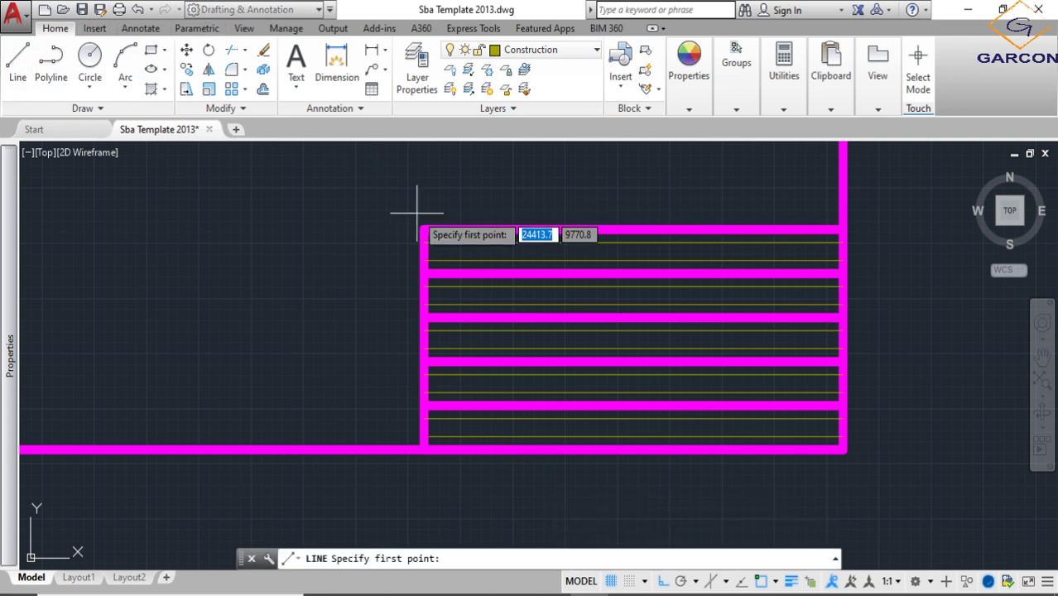
click(423, 228)
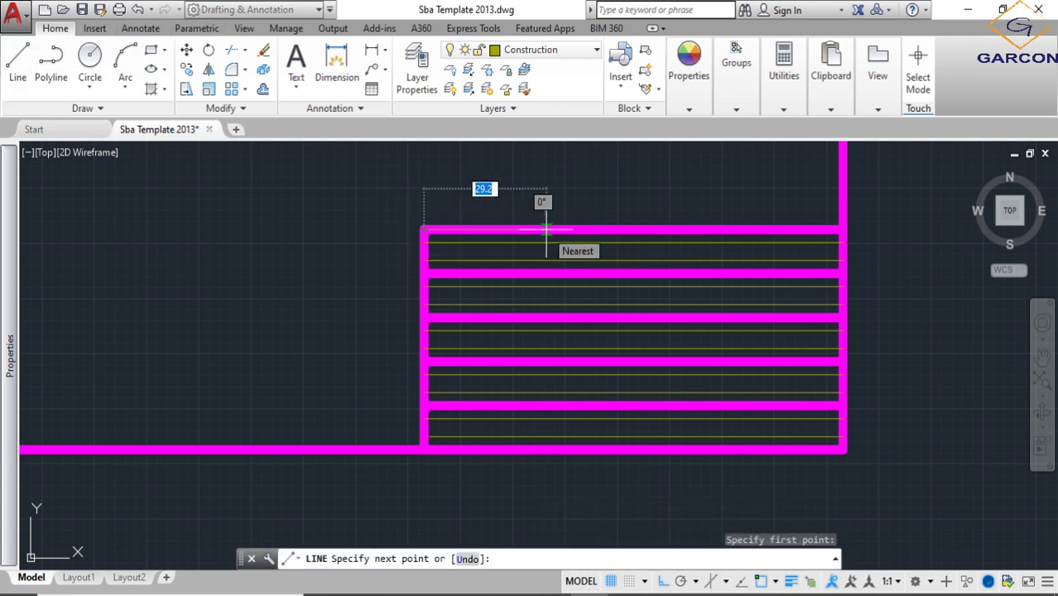
text(25)
key(Return)
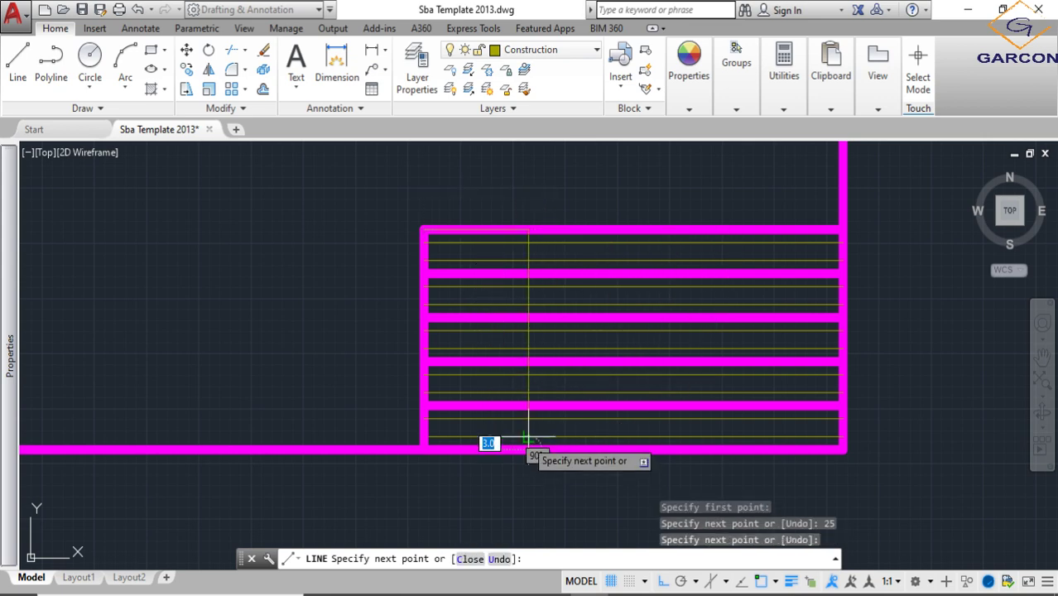
key(Escape)
scroll(538, 383, down, 4)
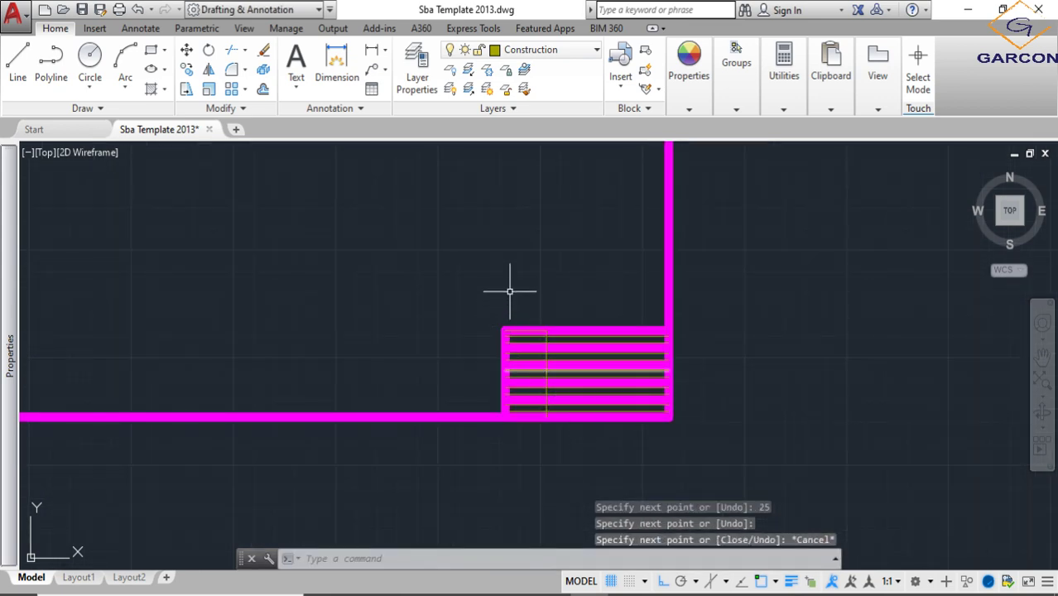
- Add multiline text reading "NAME:" in the empty area above and left of the title block
scroll(550, 364, up, 3)
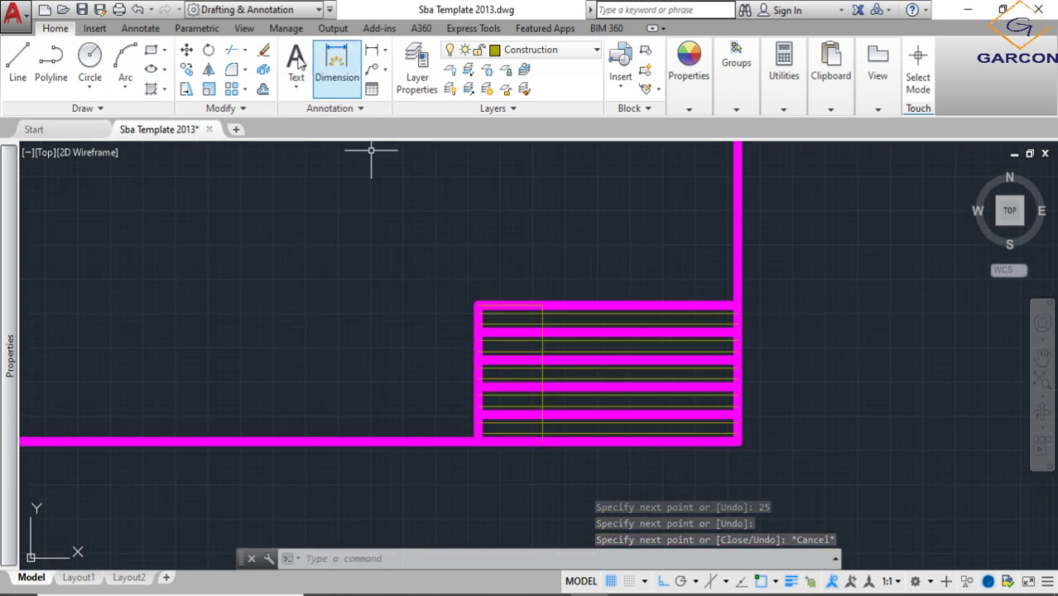
click(300, 87)
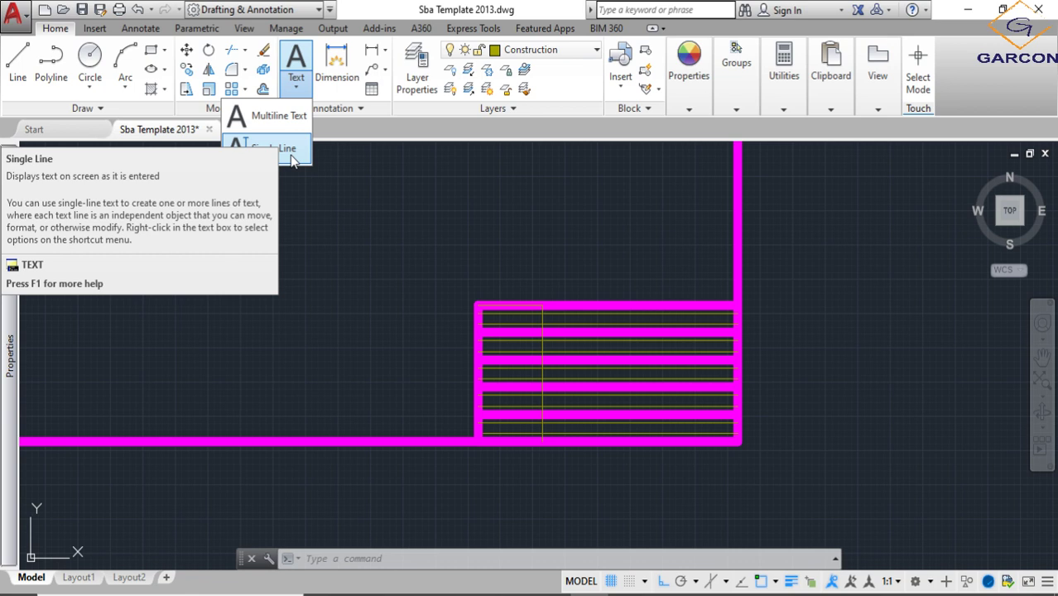
click(308, 55)
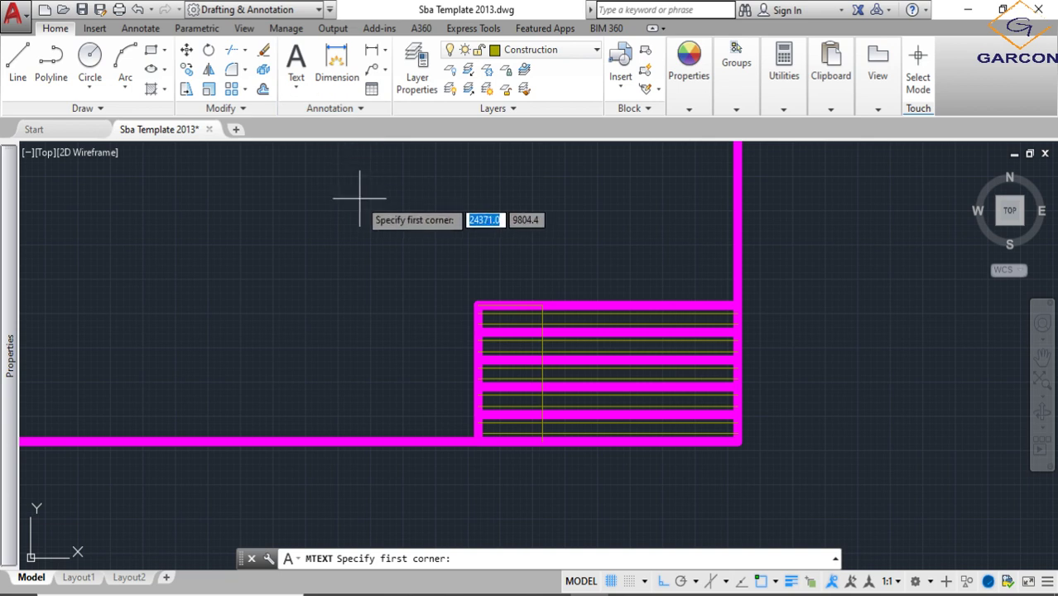
click(353, 196)
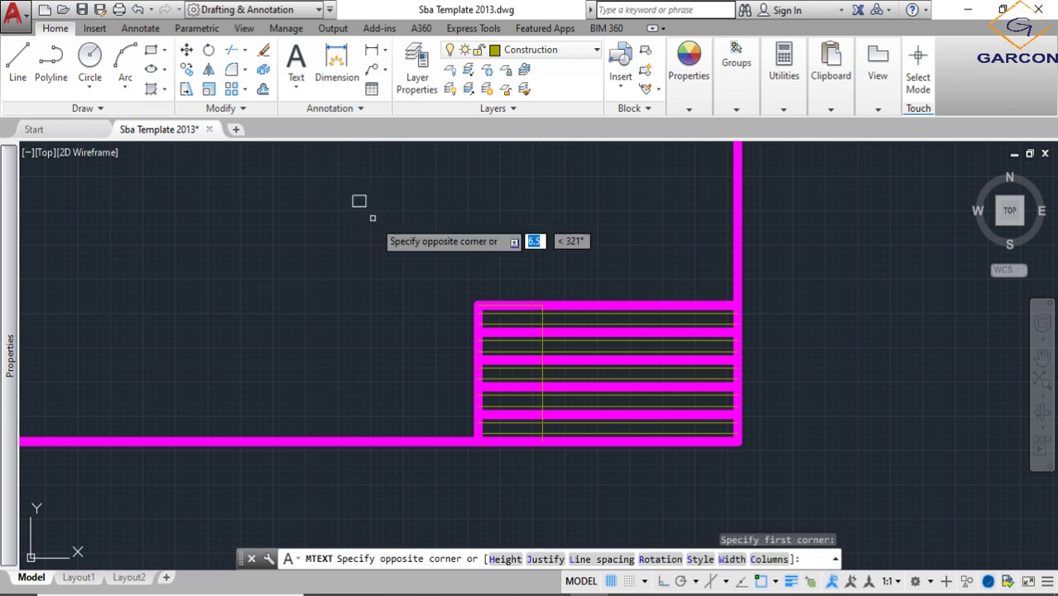
click(447, 267)
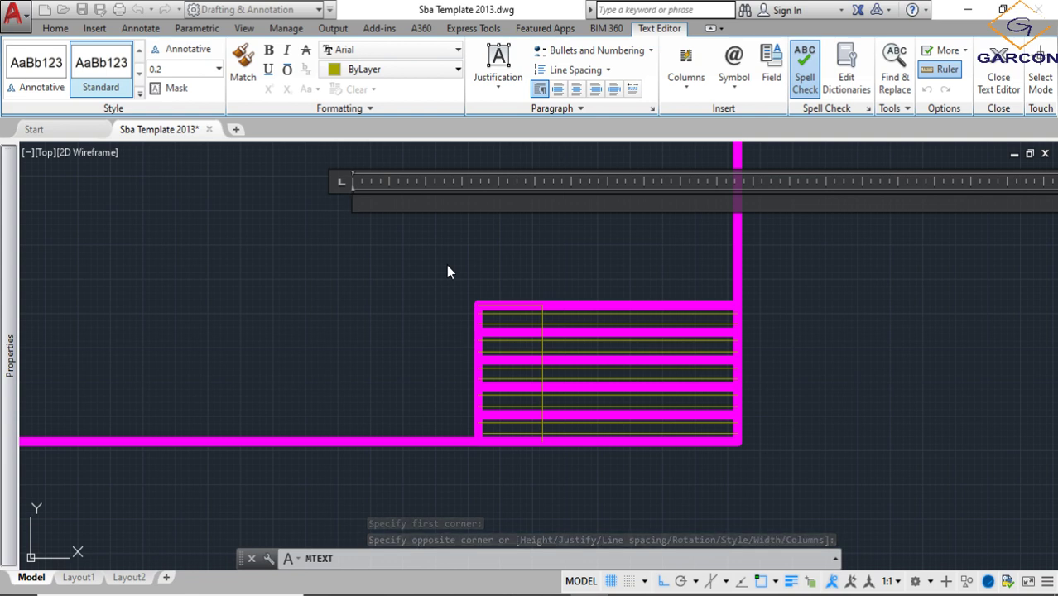
text(NAME:)
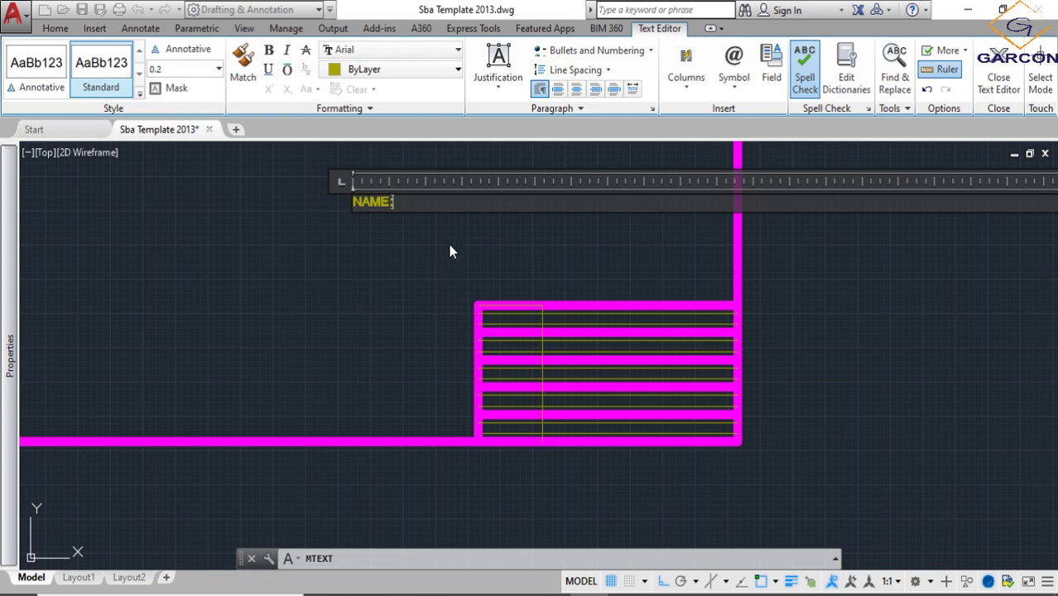
click(437, 283)
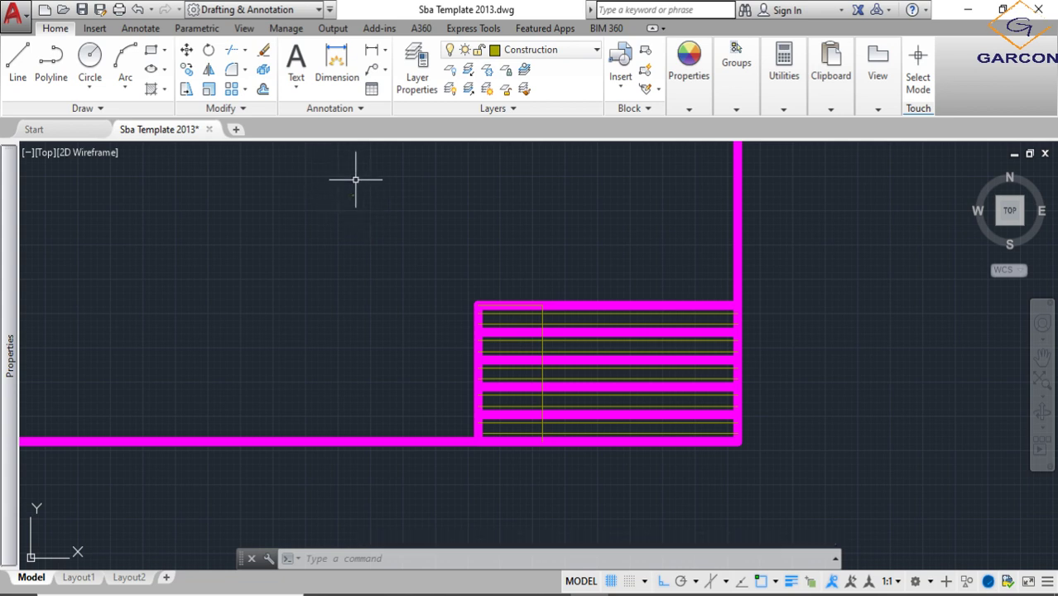
- Enlarge the "NAME:" text by reference from its lower-left corner, picking a reference length of about 1.2 and a longer new length
scroll(353, 196, up, 6)
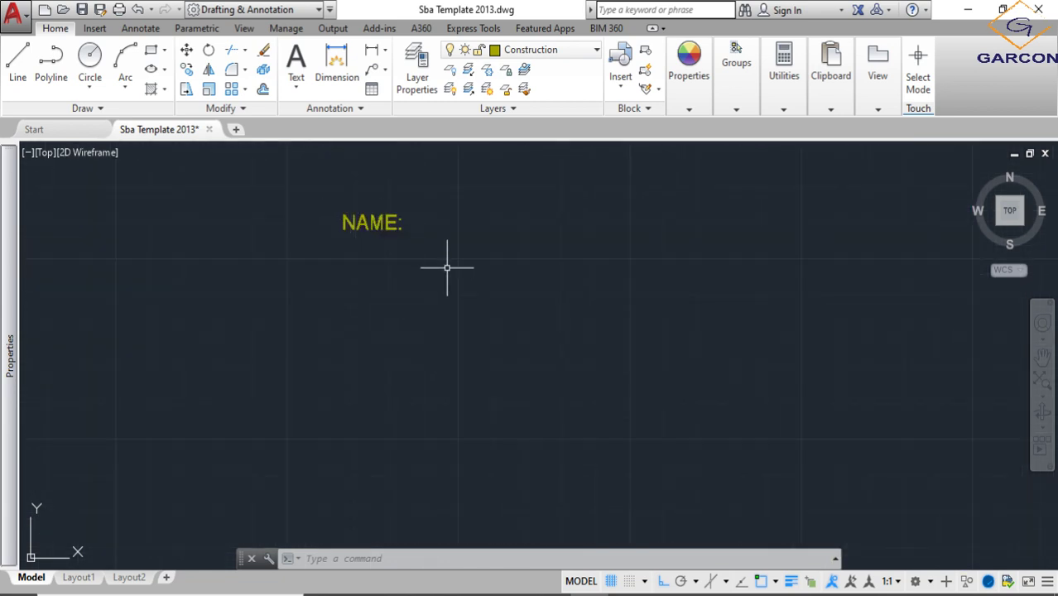
click(443, 276)
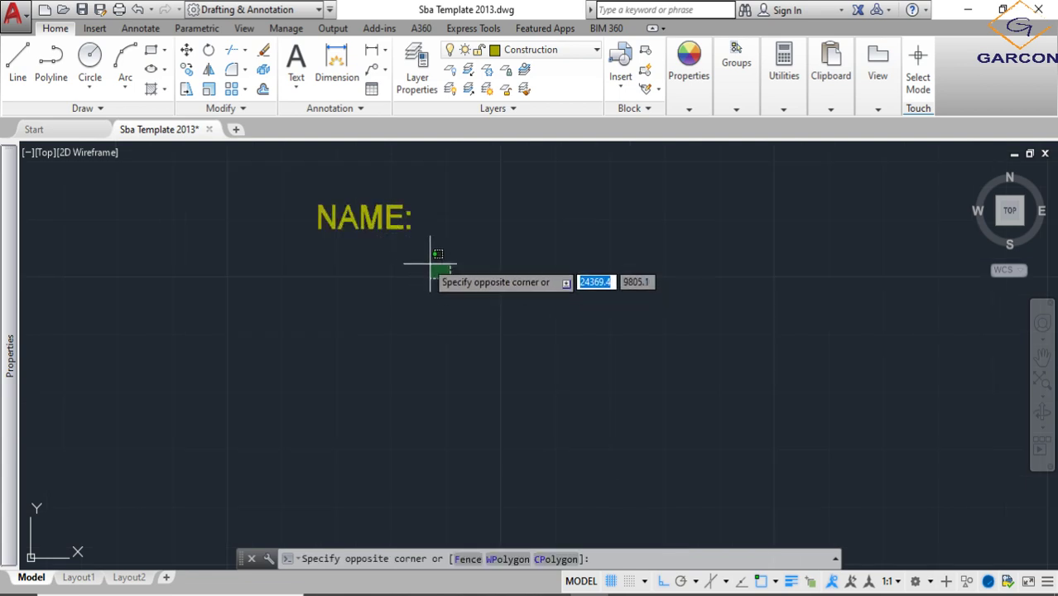
click(288, 170)
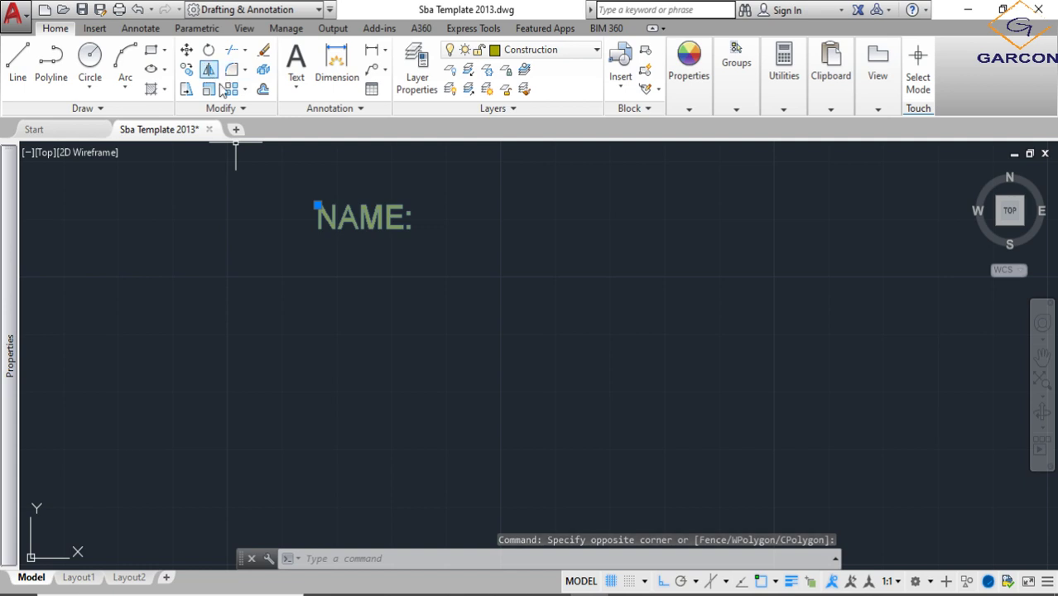
click(243, 109)
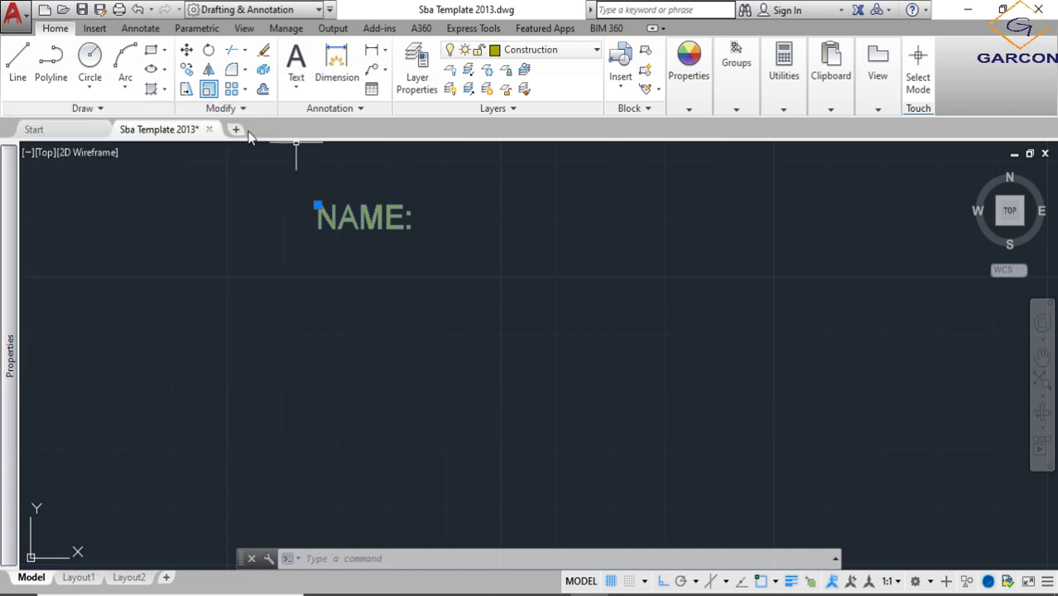
text(sc)
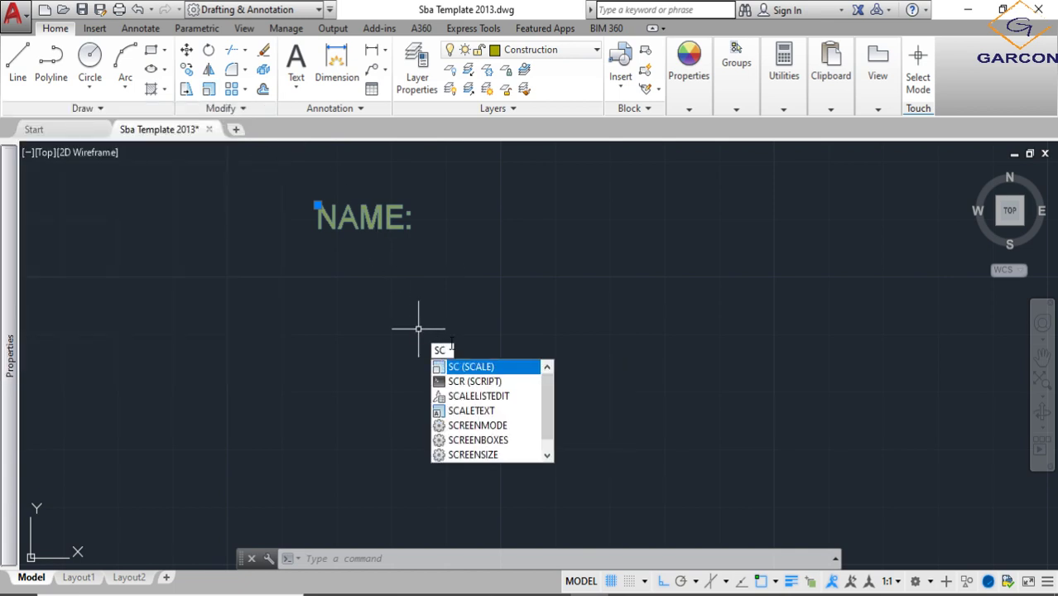
key(Return)
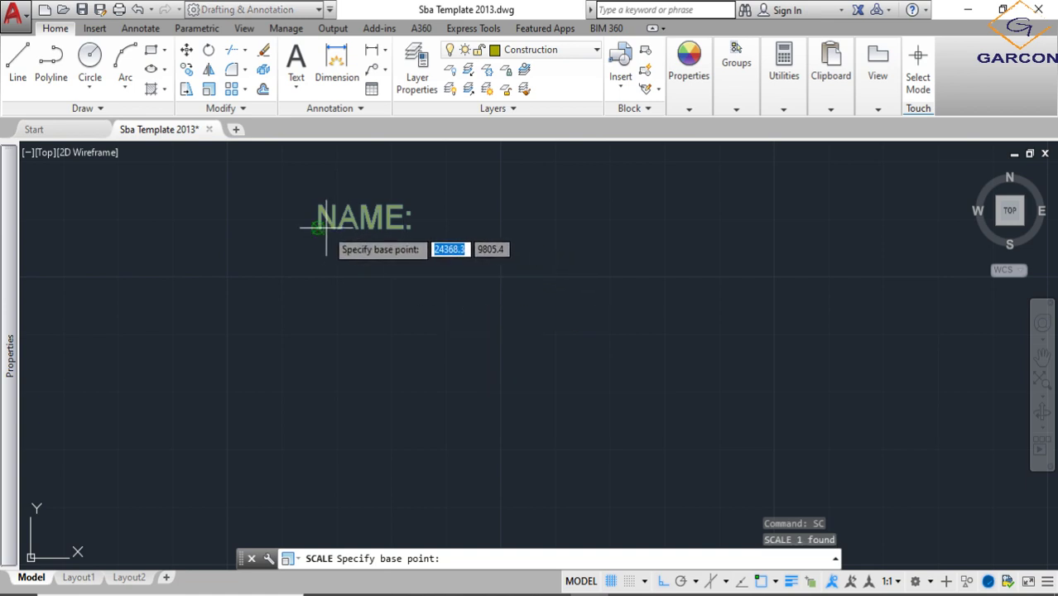
click(323, 226)
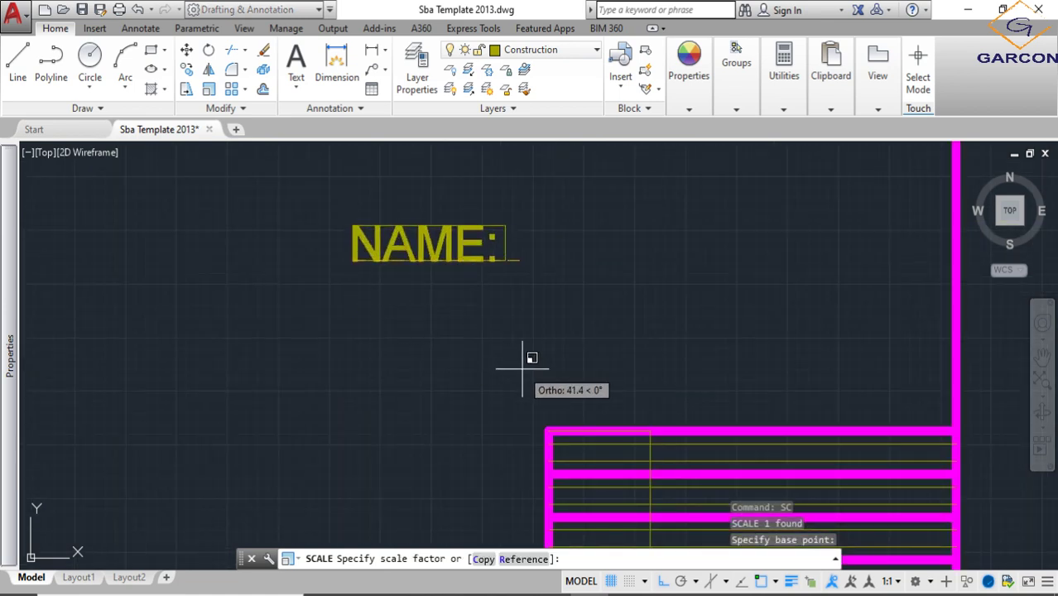
scroll(507, 341, down, 4)
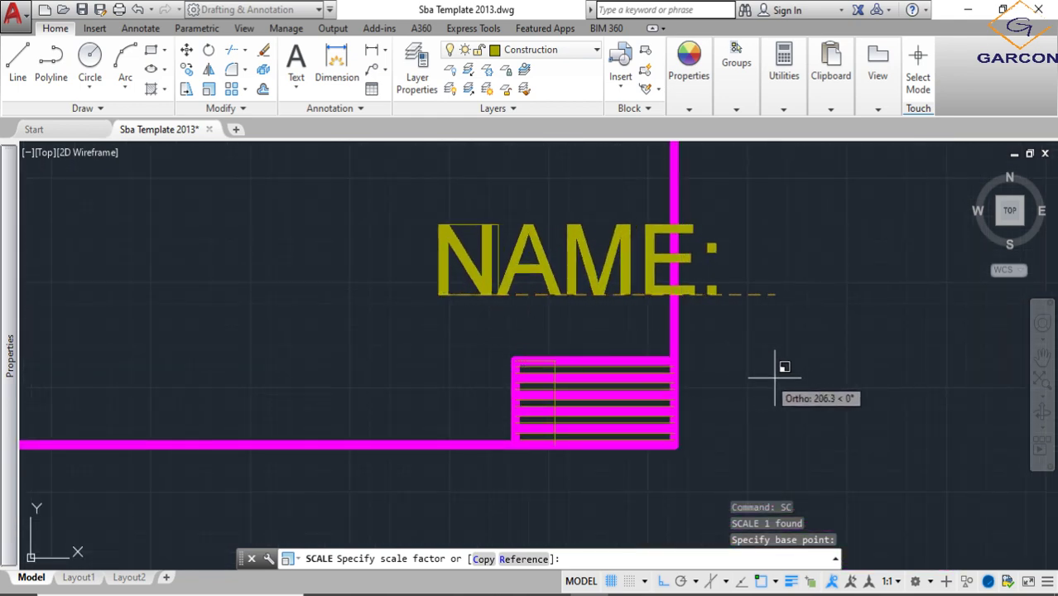
scroll(455, 278, up, 4)
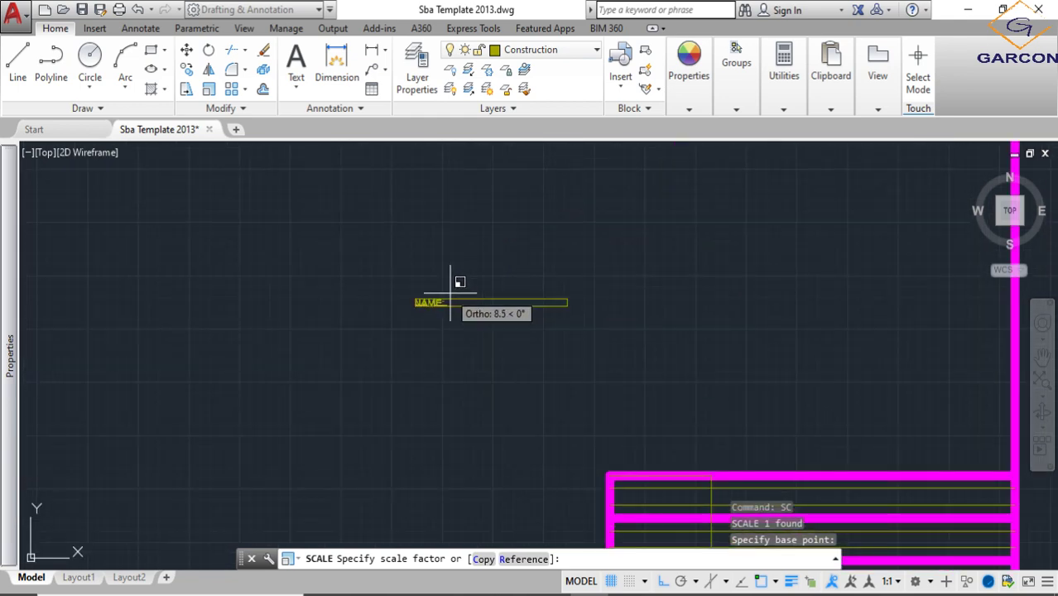
middle_drag(540, 277, 531, 235)
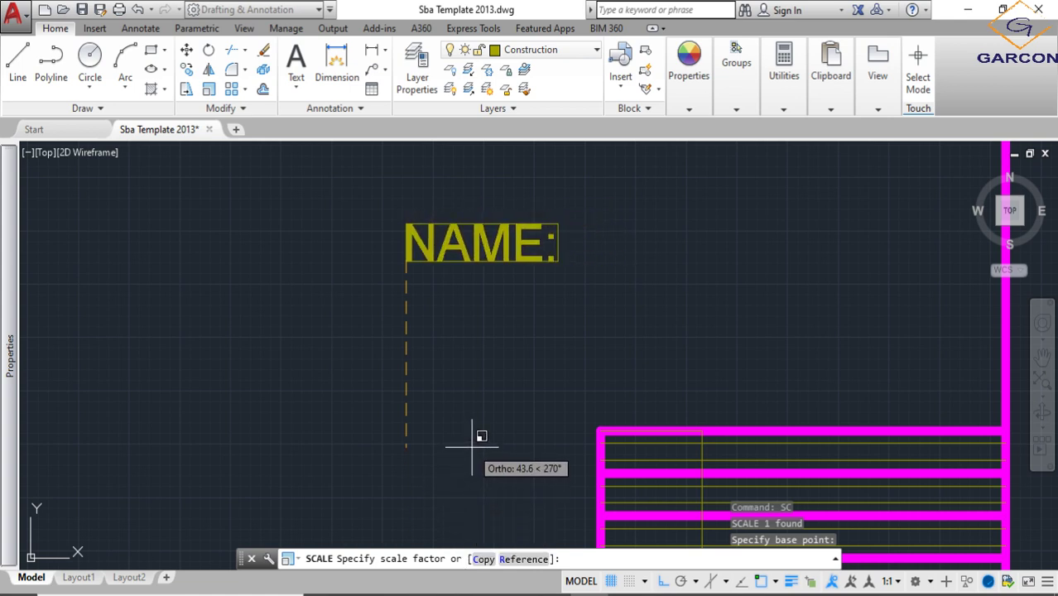
click(520, 560)
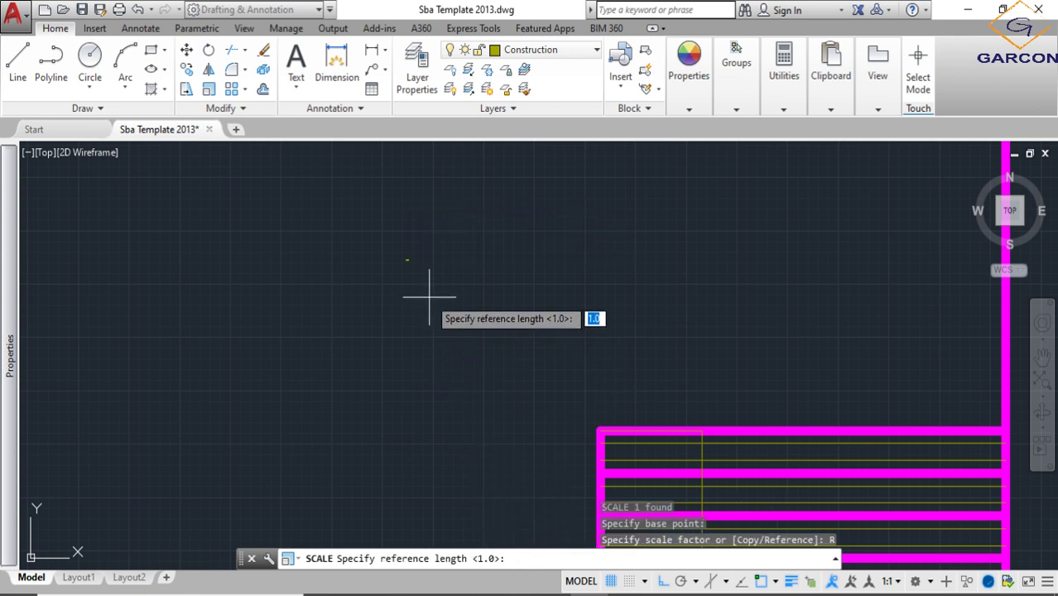
scroll(429, 293, up, 5)
click(464, 216)
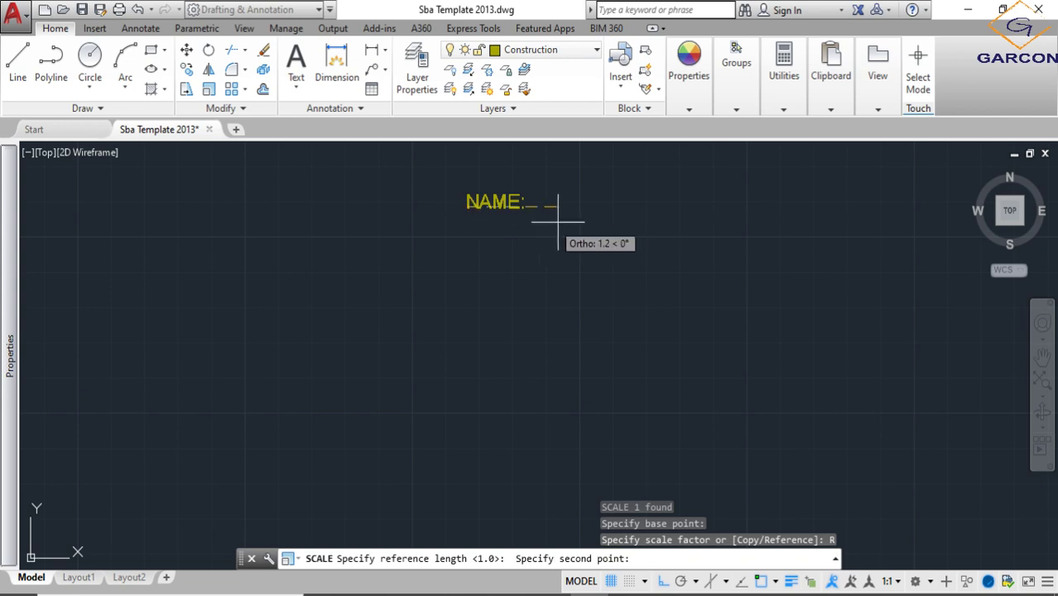
click(557, 222)
scroll(600, 235, down, 6)
scroll(633, 239, down, 5)
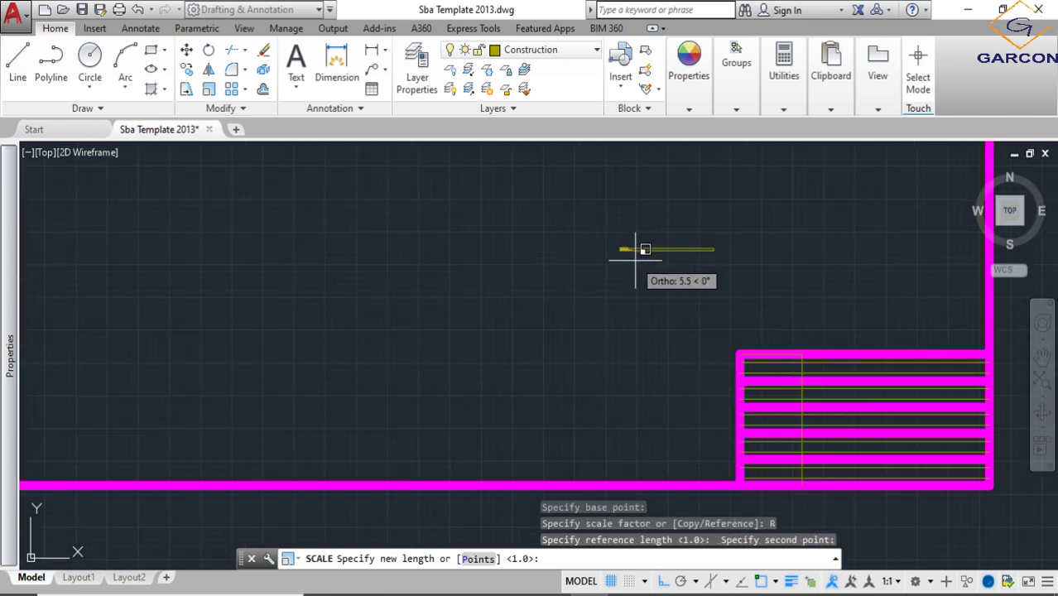
click(687, 285)
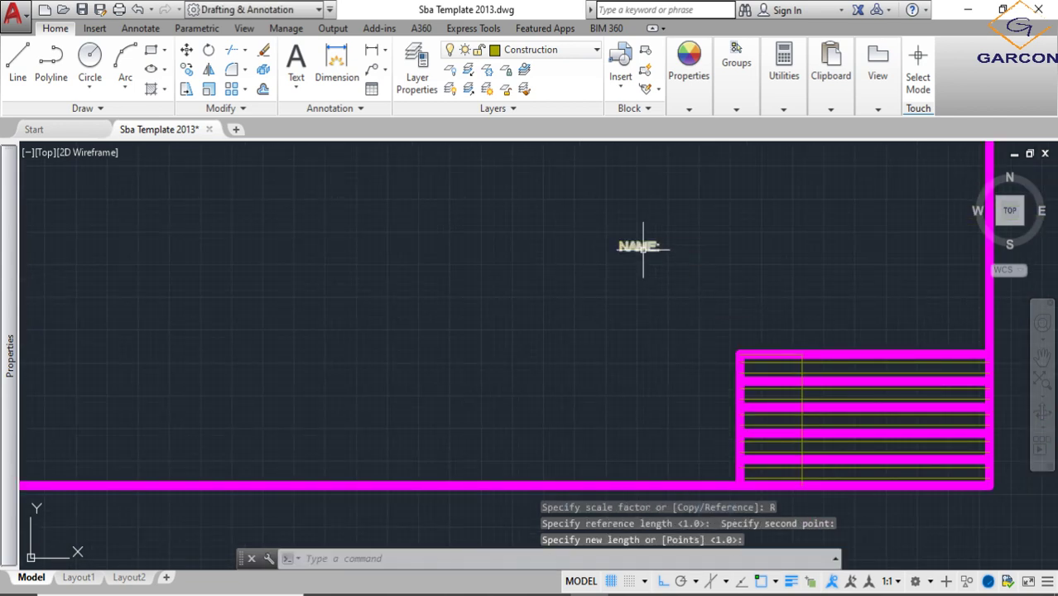
- Turn Ortho off and move the "NAME:" text into the first cell of the title block's top row, between the guide lines
click(619, 239)
click(619, 241)
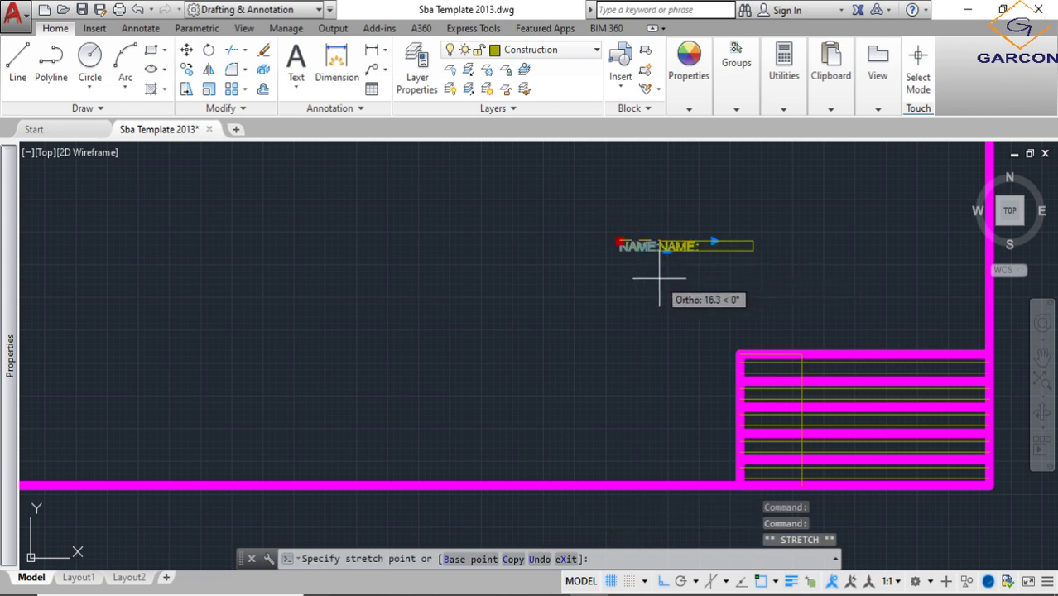
key(Escape)
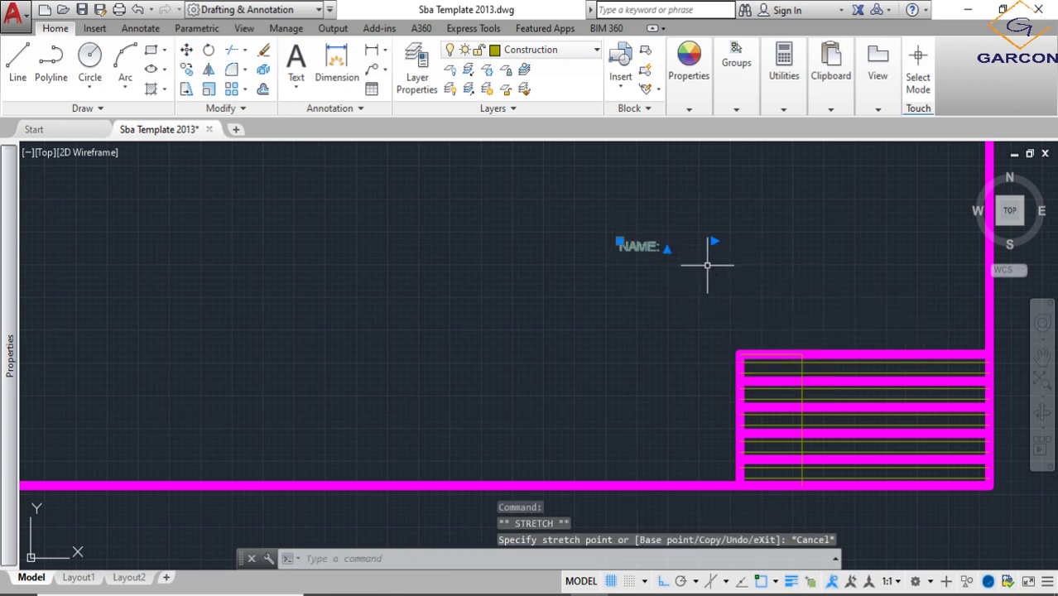
text(m)
key(Return)
click(638, 278)
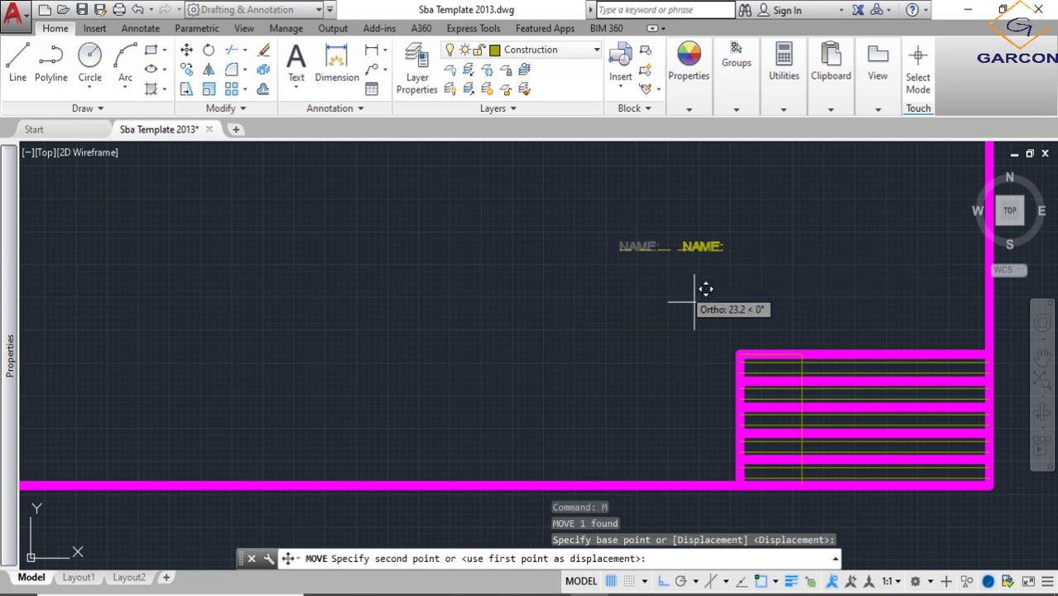
click(663, 581)
scroll(736, 380, up, 5)
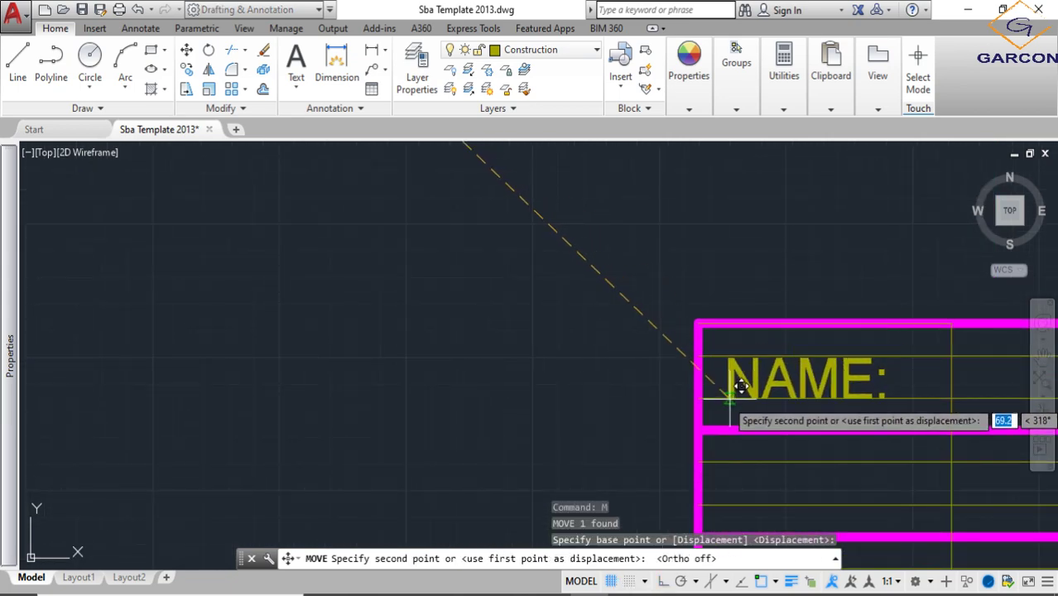
click(740, 386)
scroll(444, 364, down, 4)
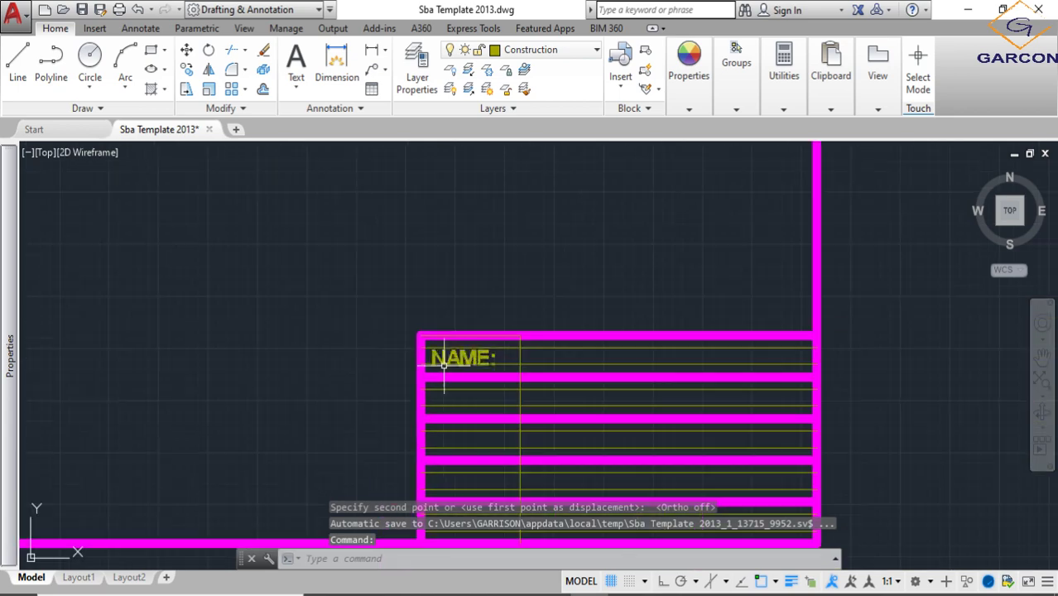
- Copy the "NAME:" text about 24.6 to the right into the second cell of the title block's top row
scroll(469, 361, up, 4)
middle_drag(477, 355, 408, 311)
scroll(409, 311, down, 2)
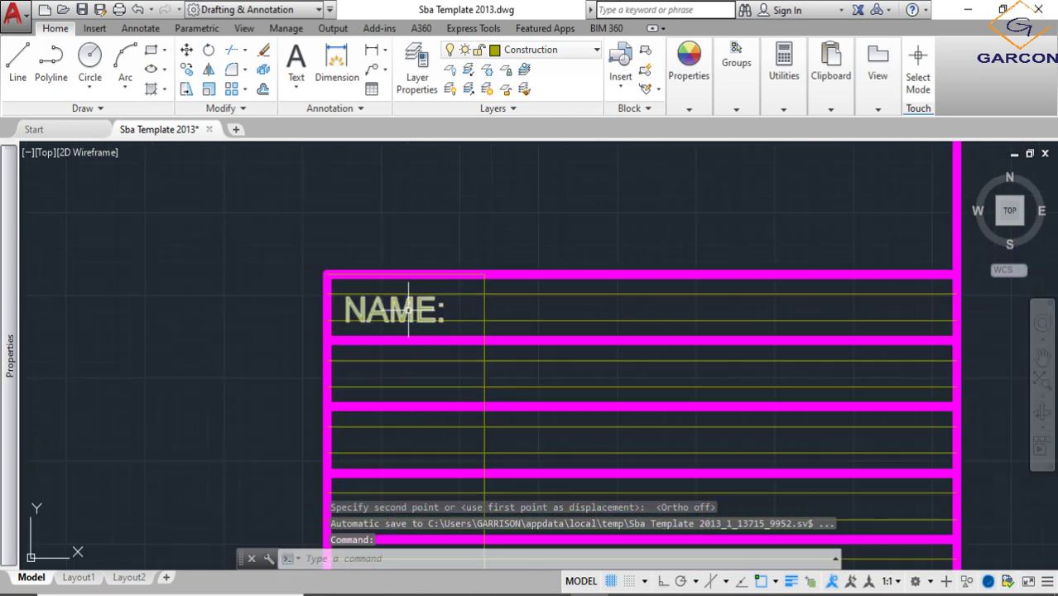
click(408, 306)
click(187, 70)
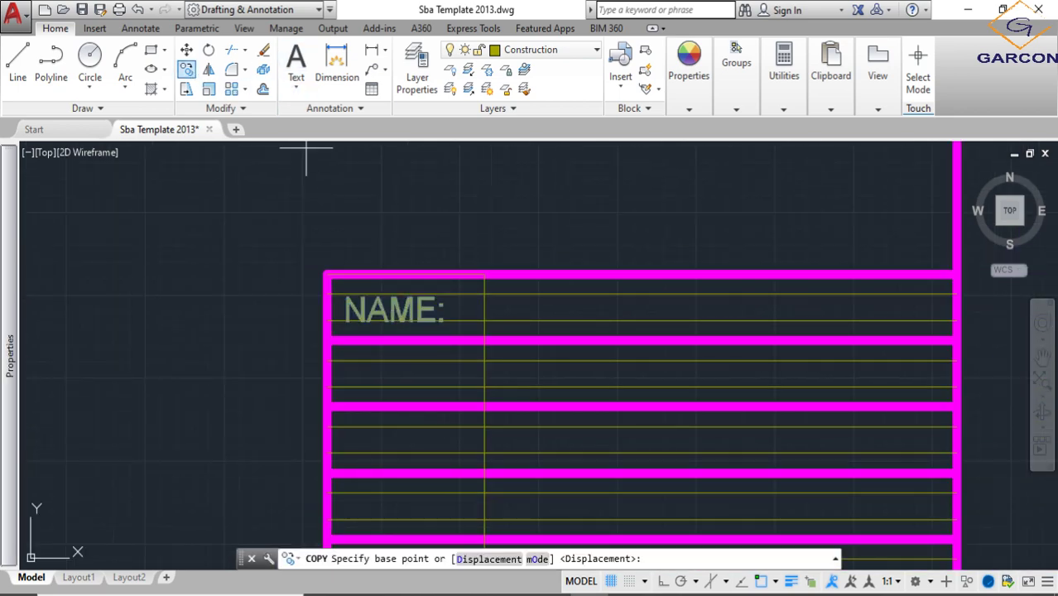
click(466, 319)
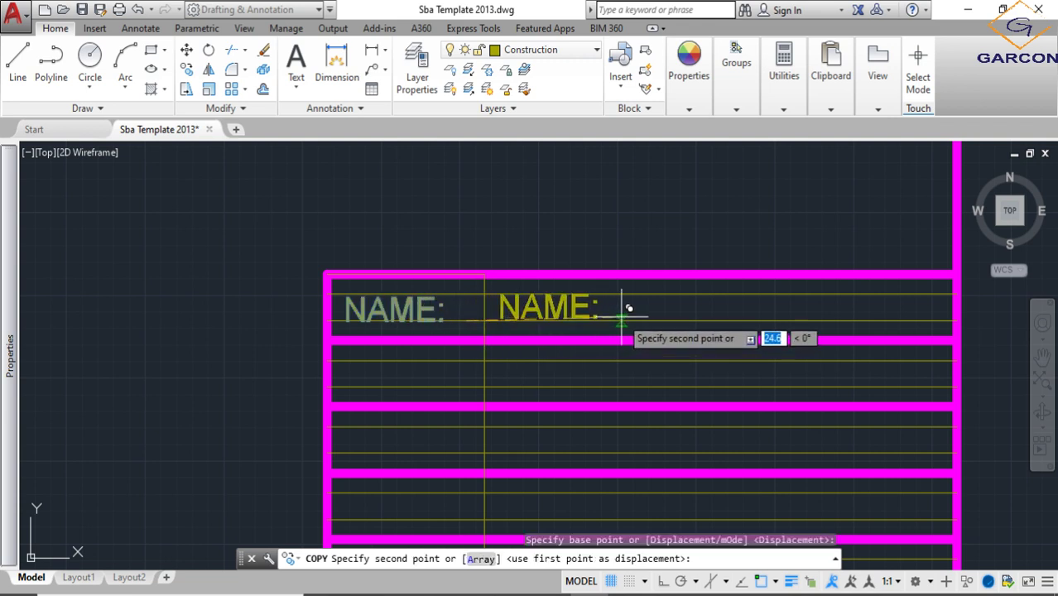
scroll(628, 309, up, 2)
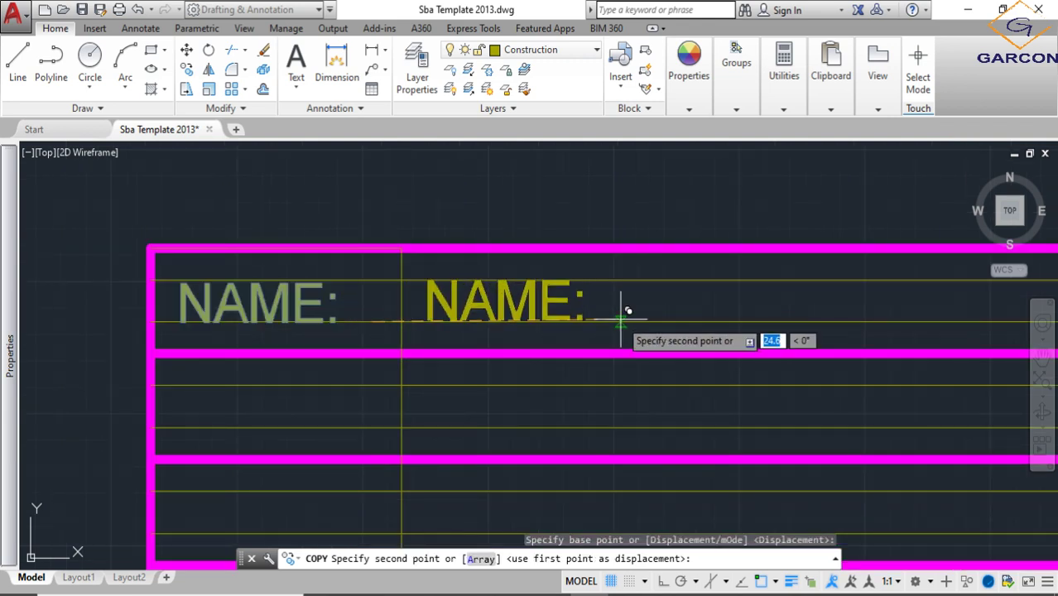
click(627, 308)
scroll(657, 314, down, 3)
key(Escape)
- Replace the copied text with the person's full name and widen its text box so the name fits on one line
scroll(562, 329, up, 3)
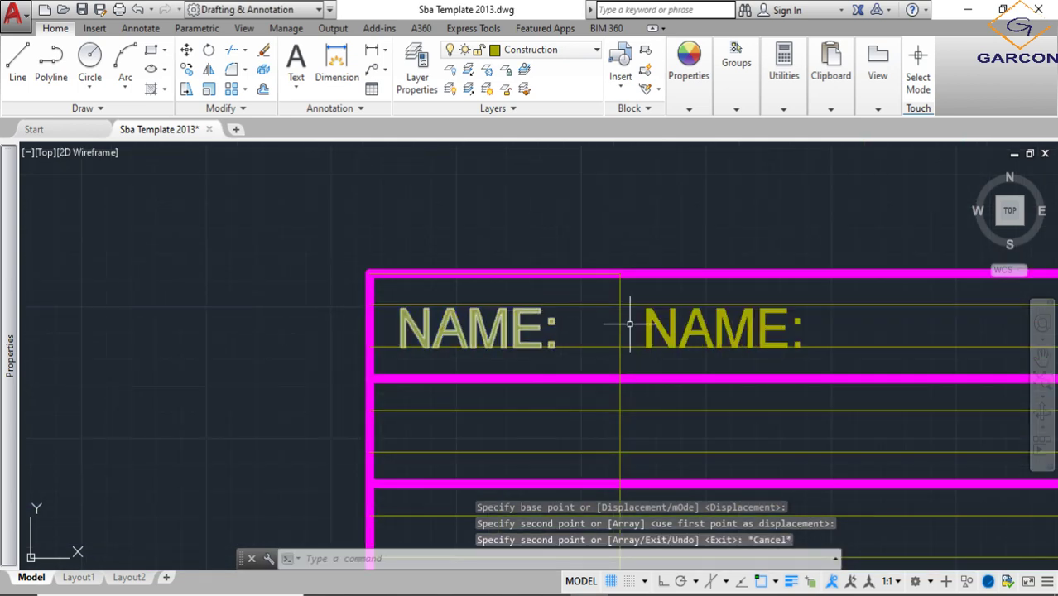
double_click(703, 325)
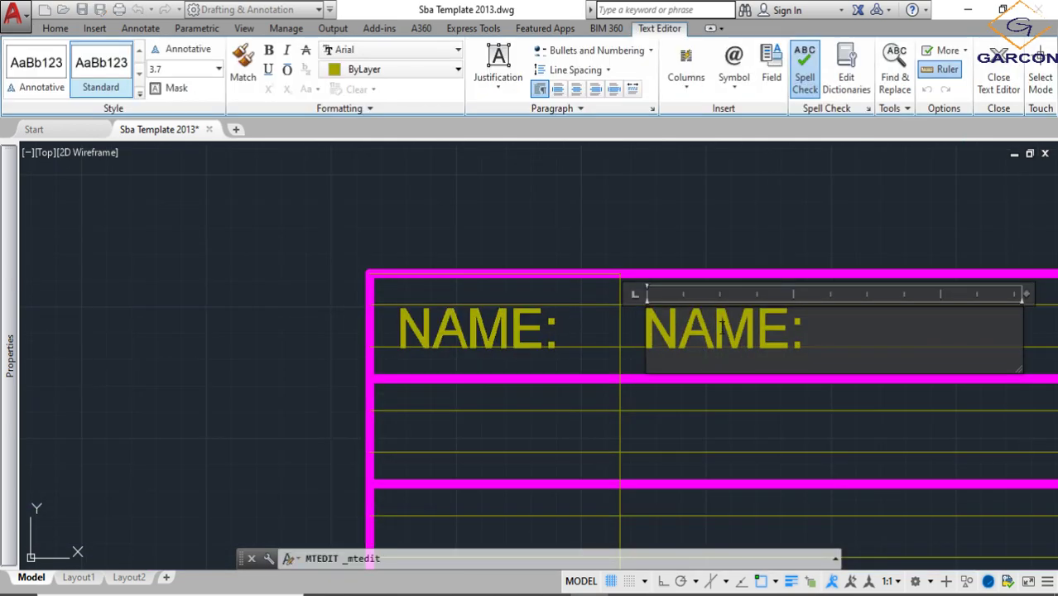
key(BackSpace)
key(BackSpace)
key(BackSpace)
key(BackSpace)
key(BackSpace)
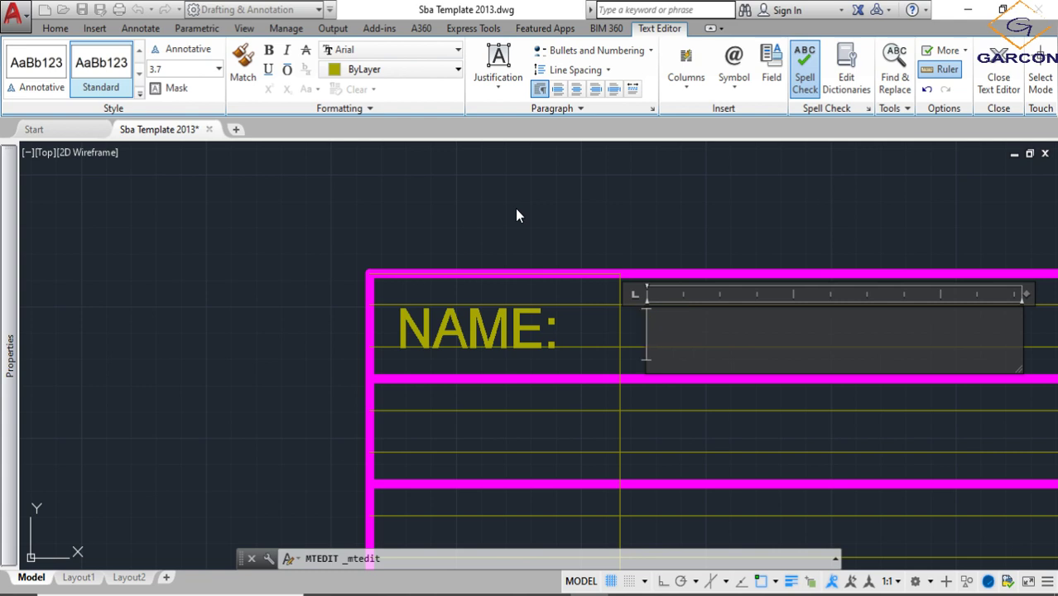
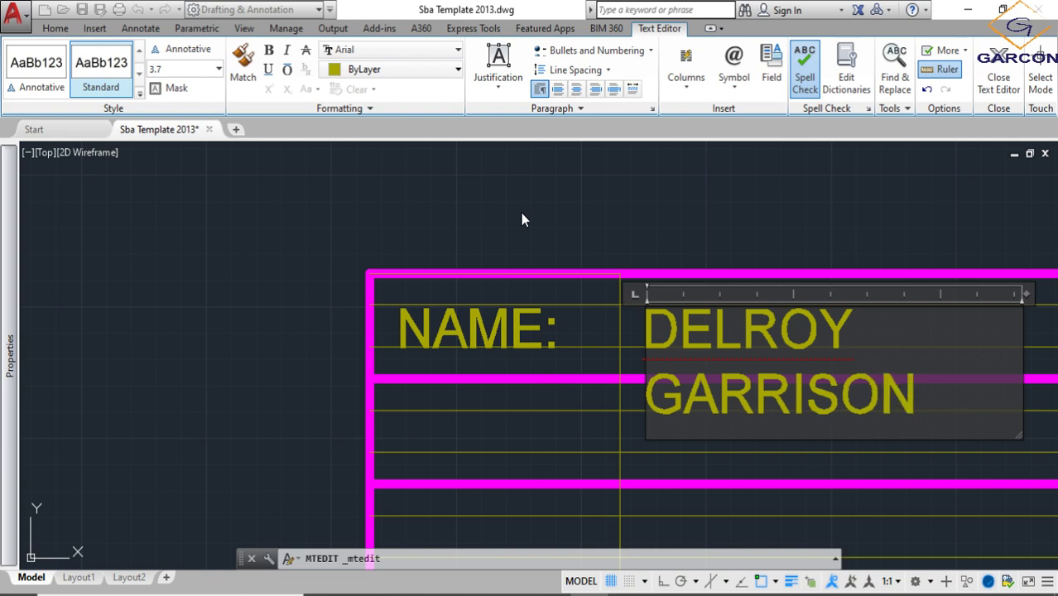
scroll(623, 310, down, 2)
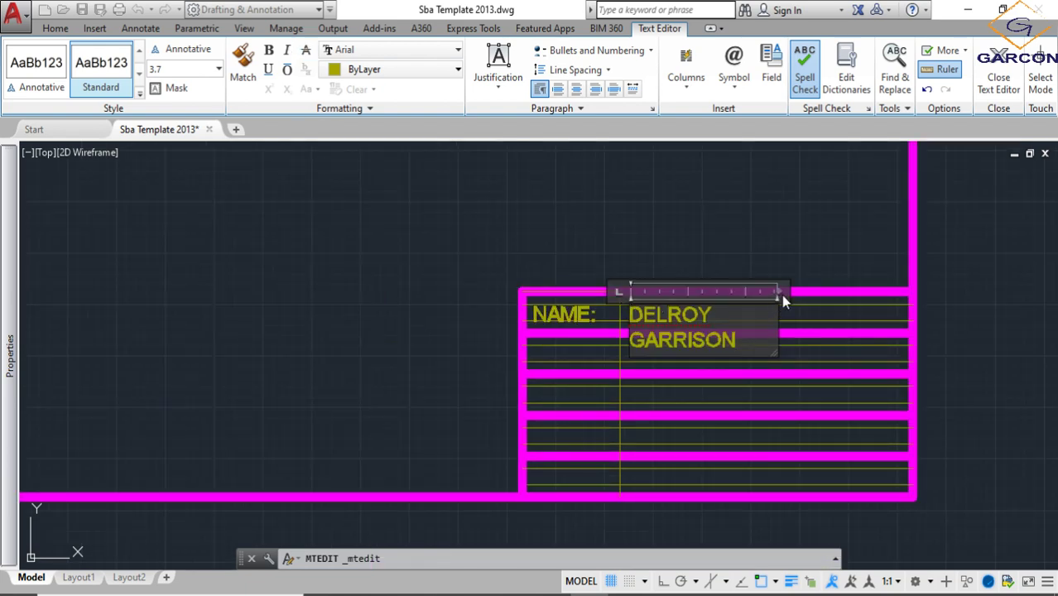
drag(784, 293, 885, 291)
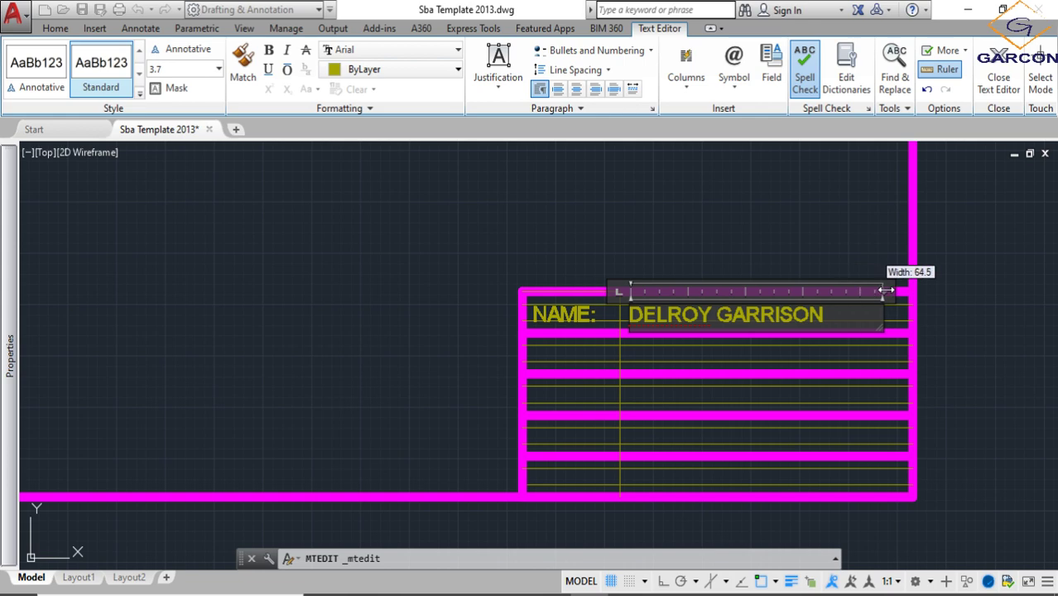
click(735, 259)
- Shift the full-name text slightly by its insertion point so it sits between the top row's guide lines
scroll(642, 330, up, 5)
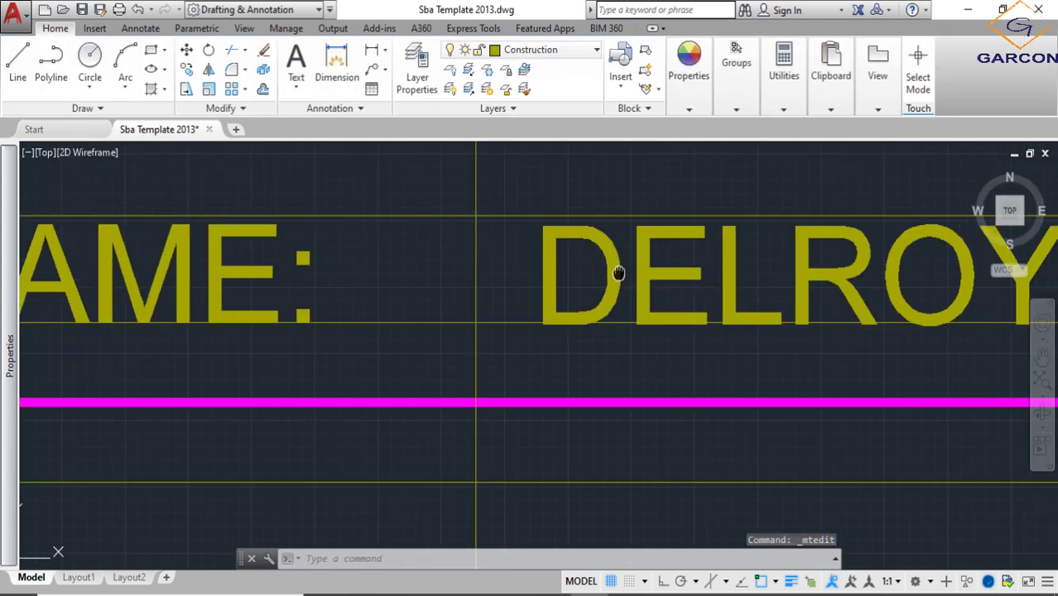
middle_drag(618, 273, 436, 282)
click(439, 278)
scroll(355, 237, up, 4)
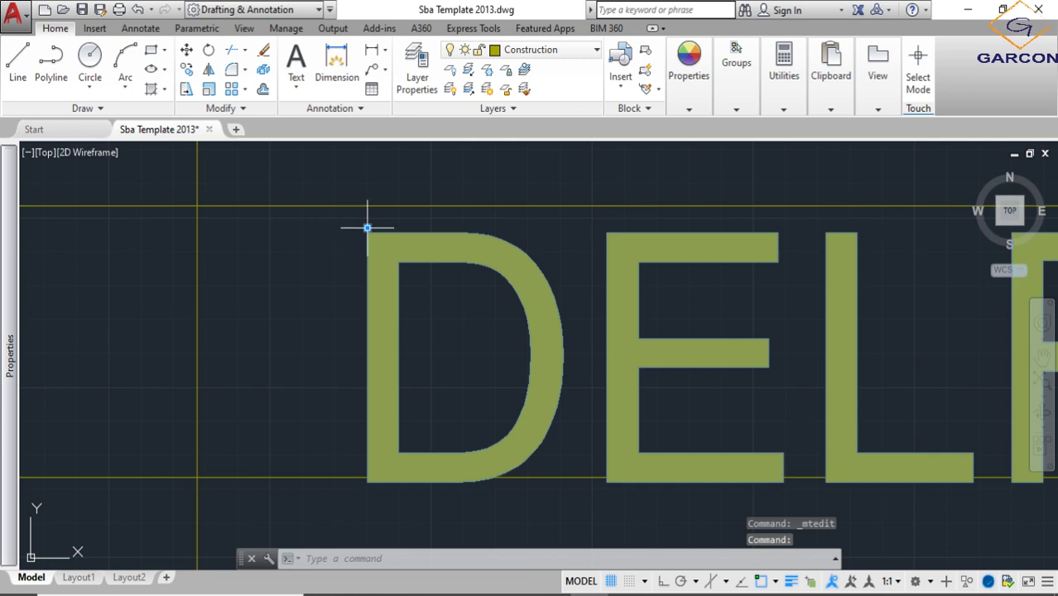
click(367, 227)
scroll(342, 338, down, 4)
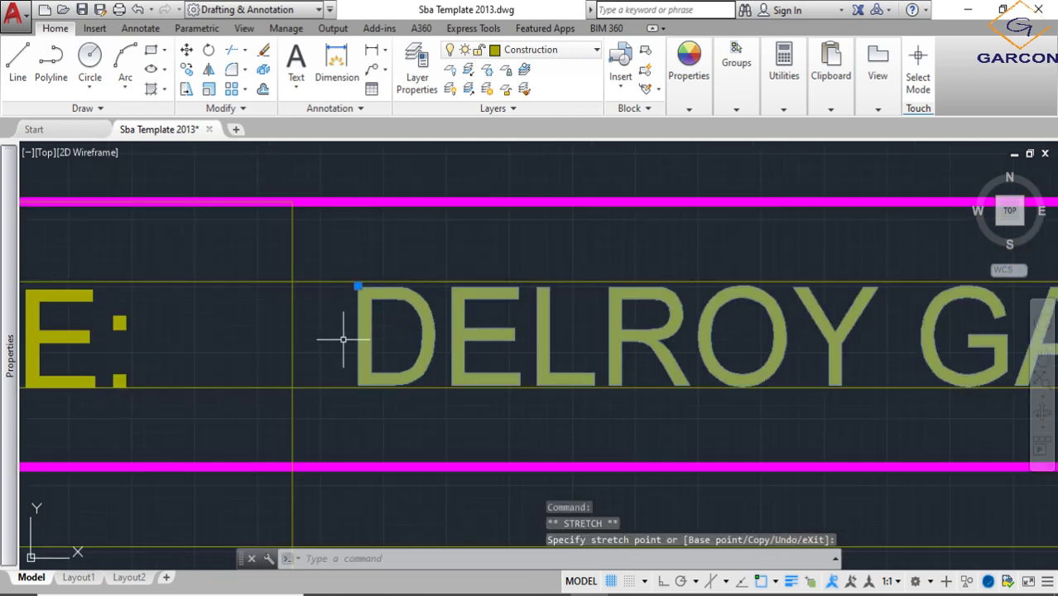
scroll(300, 327, down, 2)
middle_drag(300, 326, 401, 338)
scroll(238, 314, up, 2)
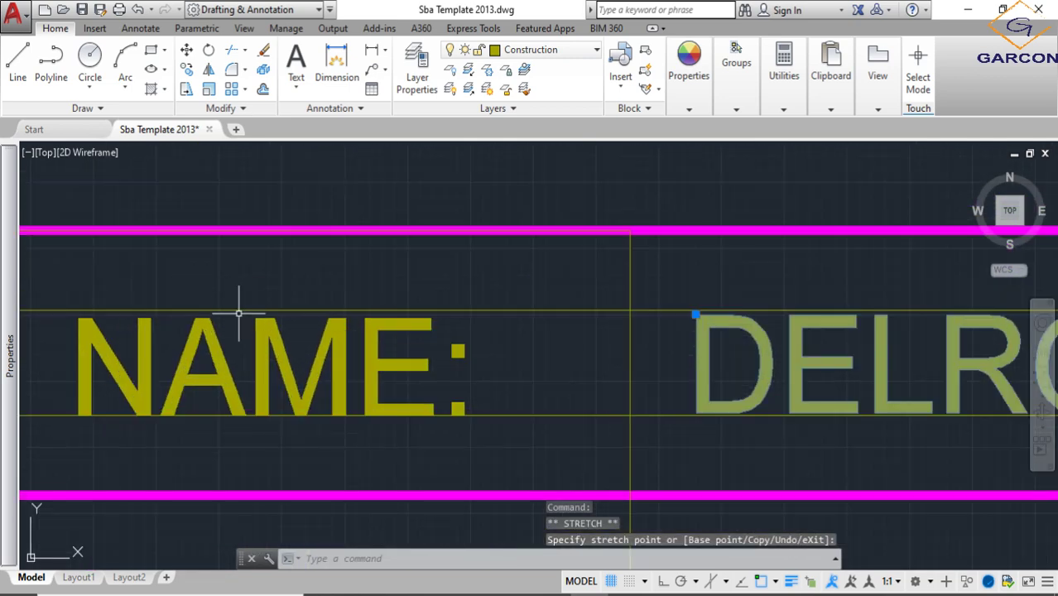
- Shift the "NAME:" text up about 0.1 by its insertion point so it lines up with the top row's guide lines
scroll(242, 315, up, 2)
click(199, 344)
scroll(174, 332, down, 4)
middle_drag(174, 333, 434, 335)
scroll(352, 341, up, 6)
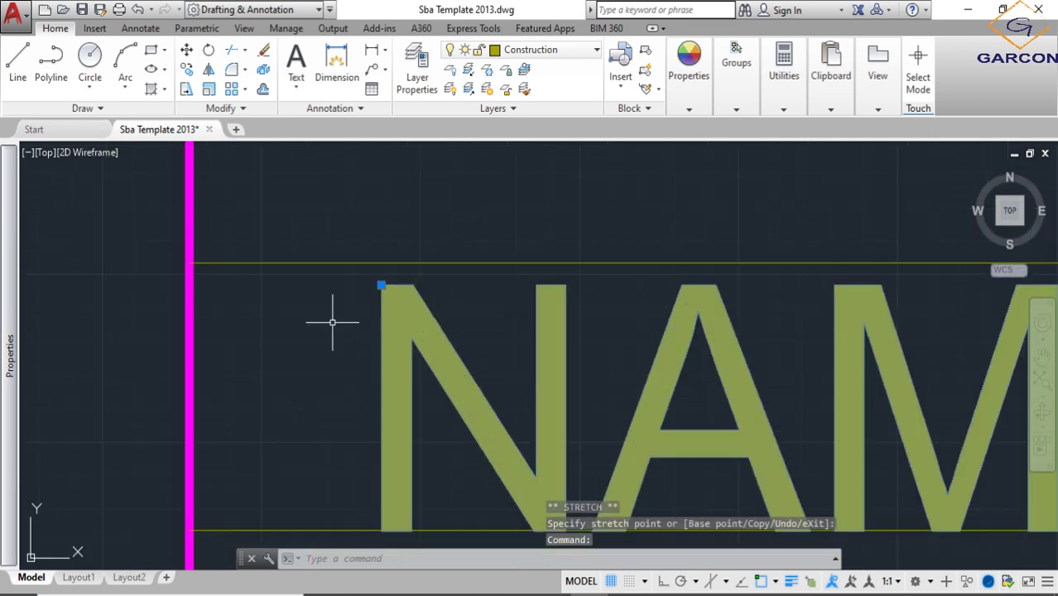
scroll(368, 293, up, 2)
scroll(396, 267, up, 3)
click(396, 268)
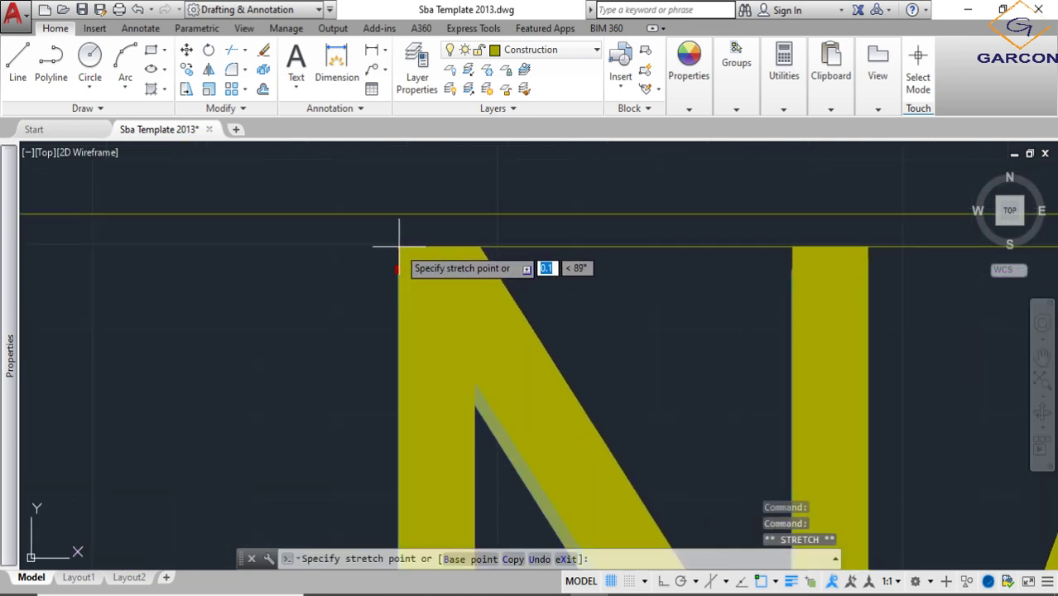
scroll(397, 298, down, 6)
key(Escape)
scroll(505, 339, down, 3)
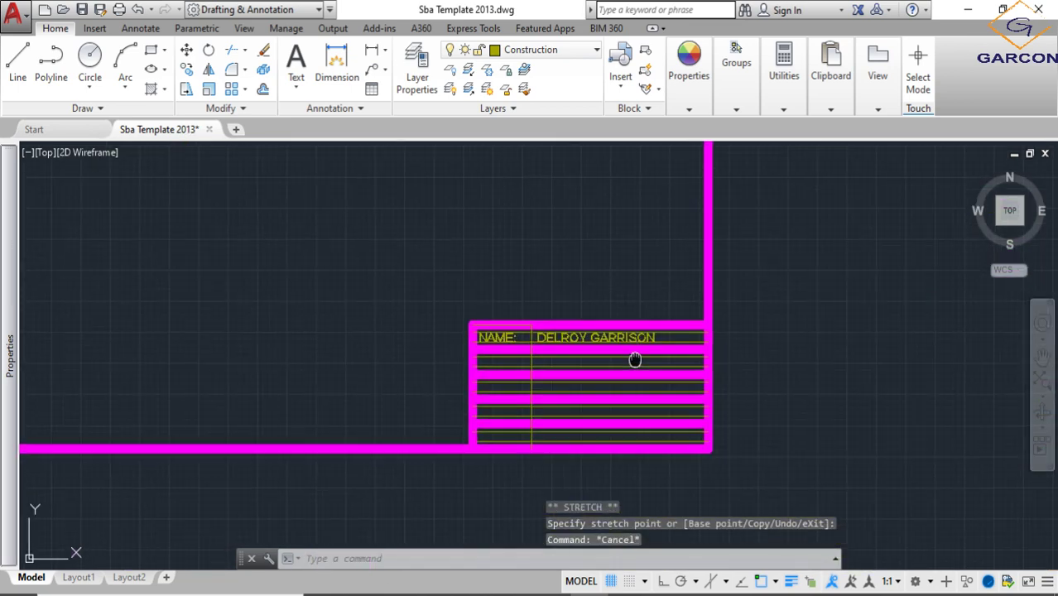
- Copy the "NAME:" label and the full-name text together into the four rows below, at 10, 20, 30 and 40 straight down
scroll(479, 307, up, 4)
scroll(515, 331, down, 2)
click(567, 351)
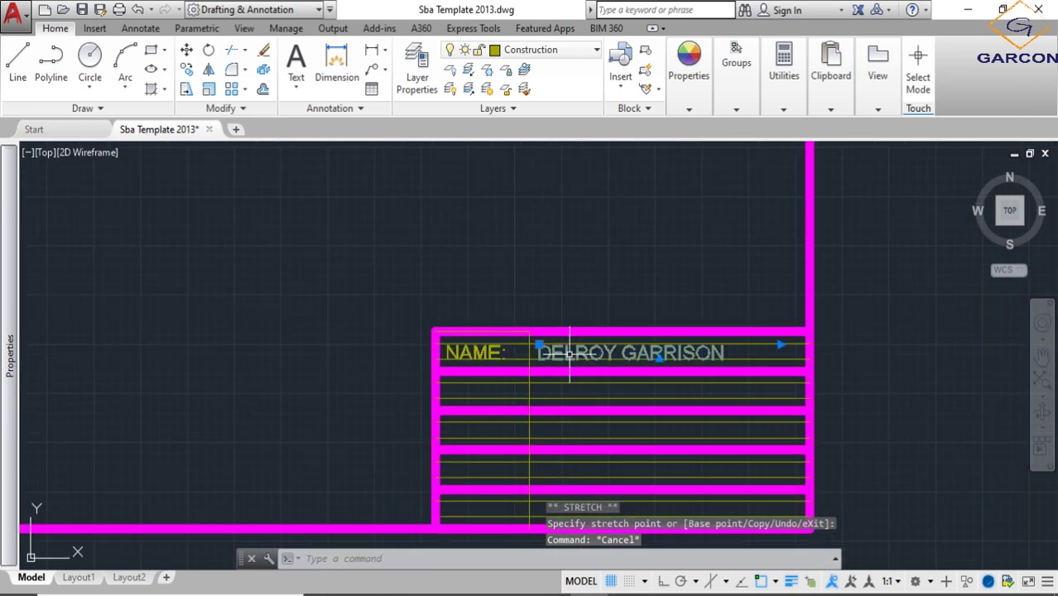
click(472, 349)
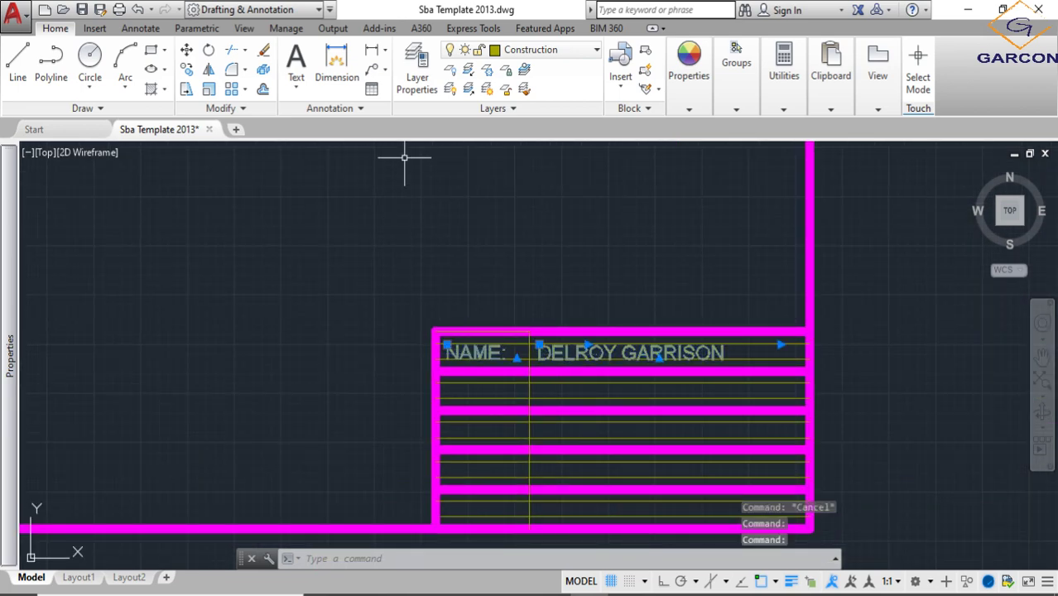
click(187, 70)
middle_drag(429, 335, 396, 229)
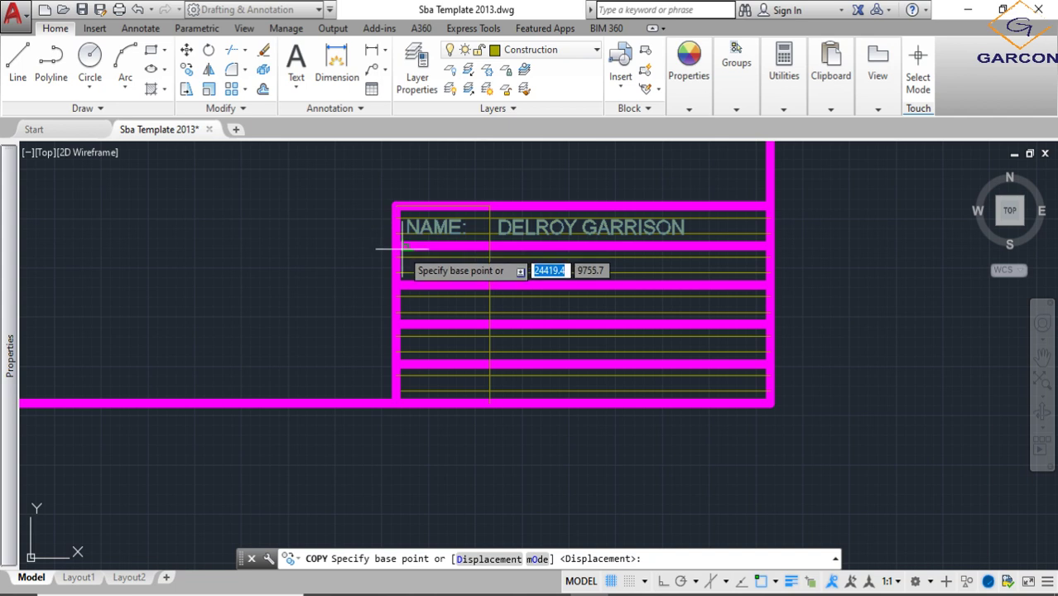
click(403, 239)
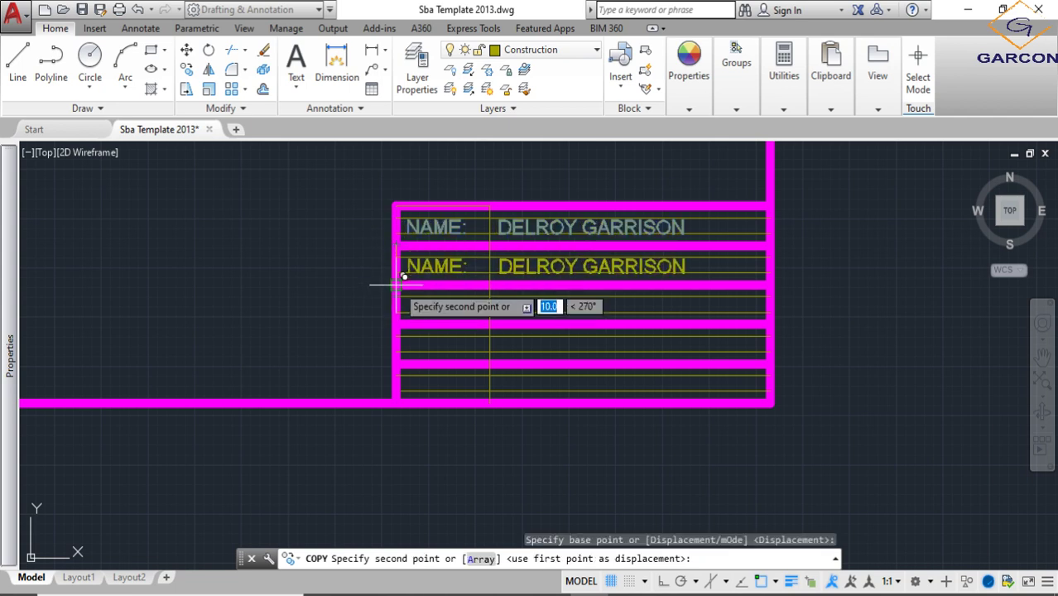
click(403, 278)
click(403, 316)
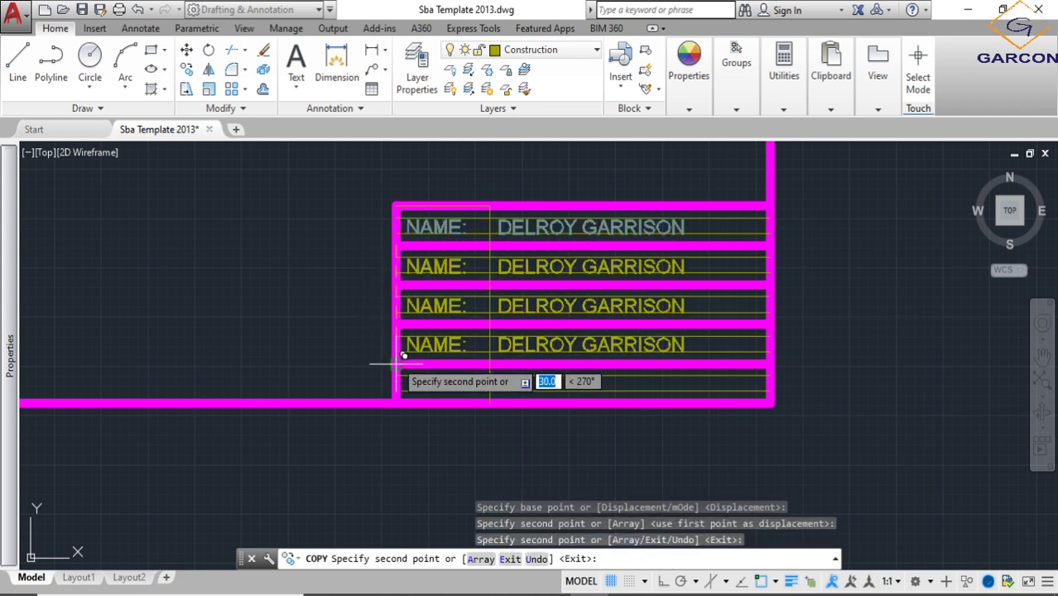
click(402, 356)
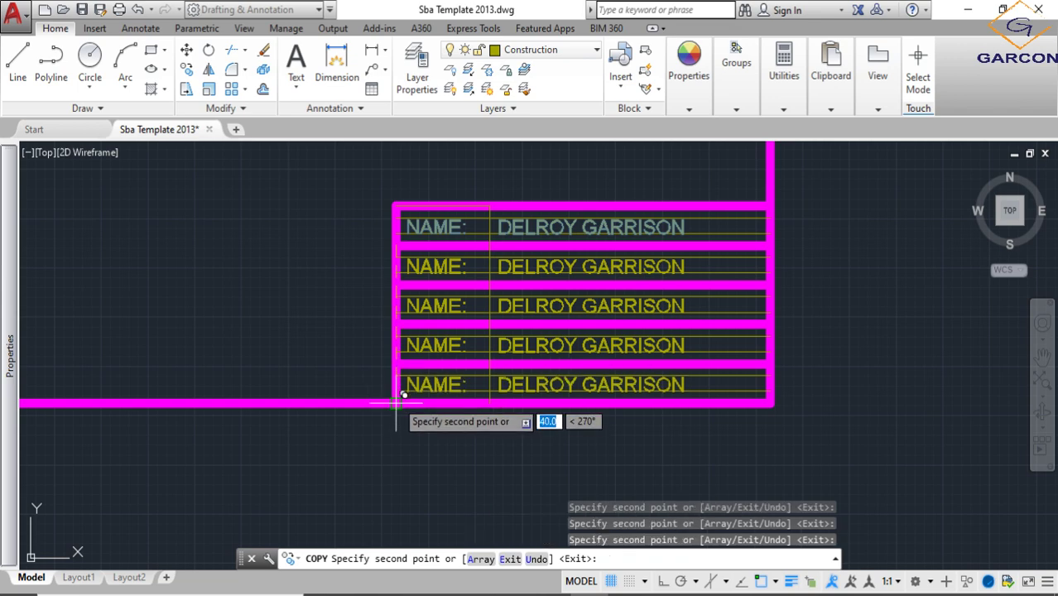
click(403, 395)
key(Escape)
- Replace the label in the title block's second row with "DATE:"
scroll(426, 266, up, 4)
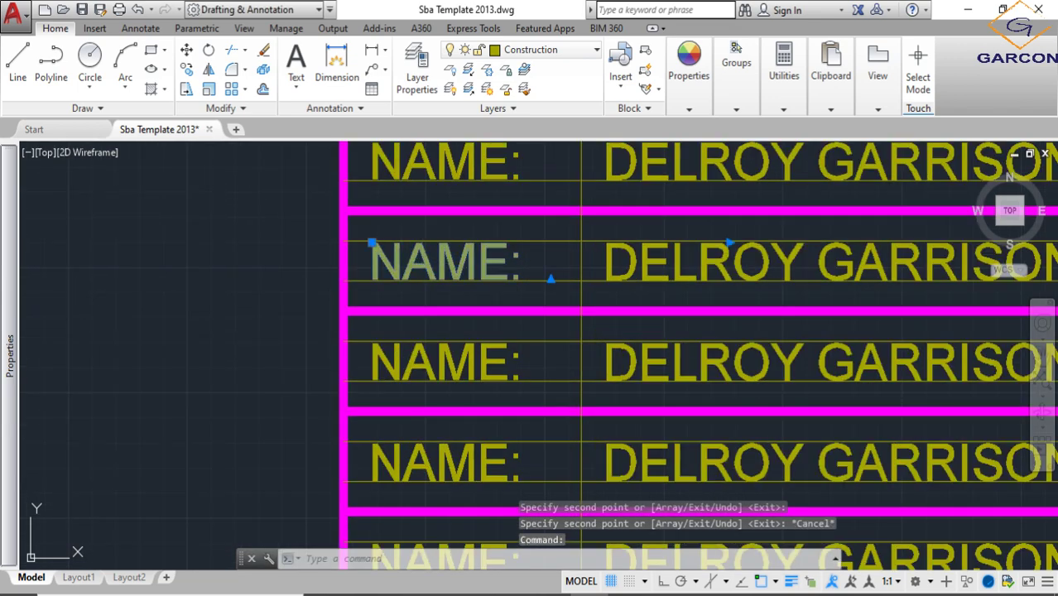
double_click(421, 260)
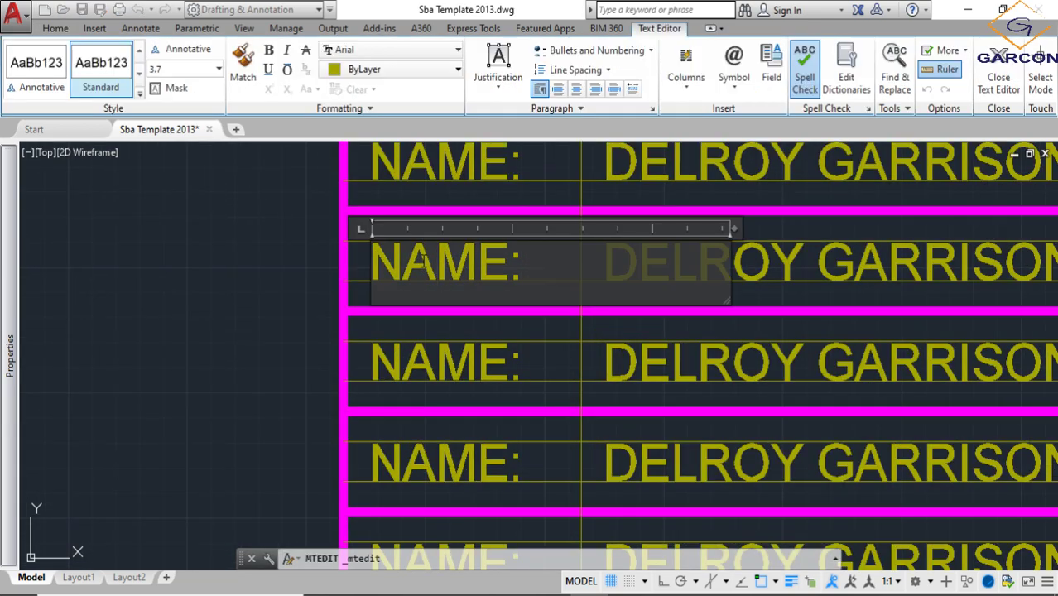
key(BackSpace)
key(BackSpace)
key(BackSpace)
key(BackSpace)
key(BackSpace)
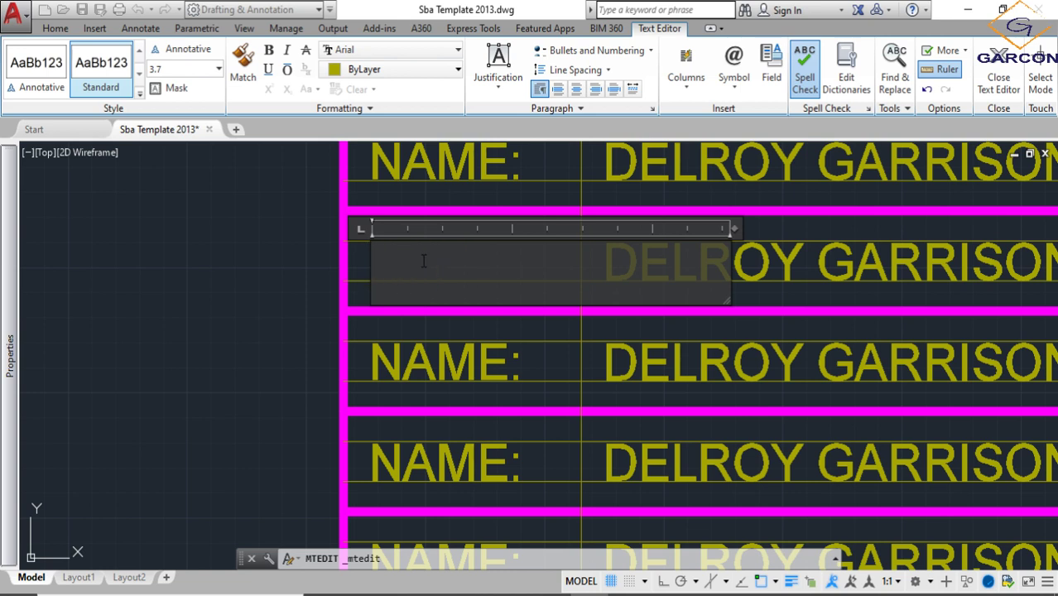
text(F)
key(BackSpace)
text(DA)
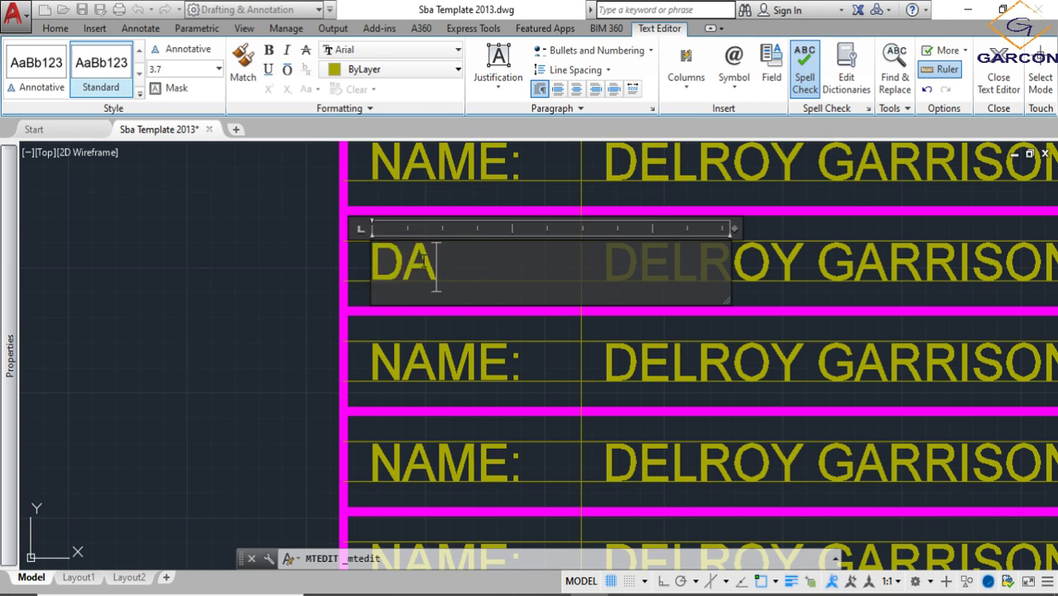
text(TE:)
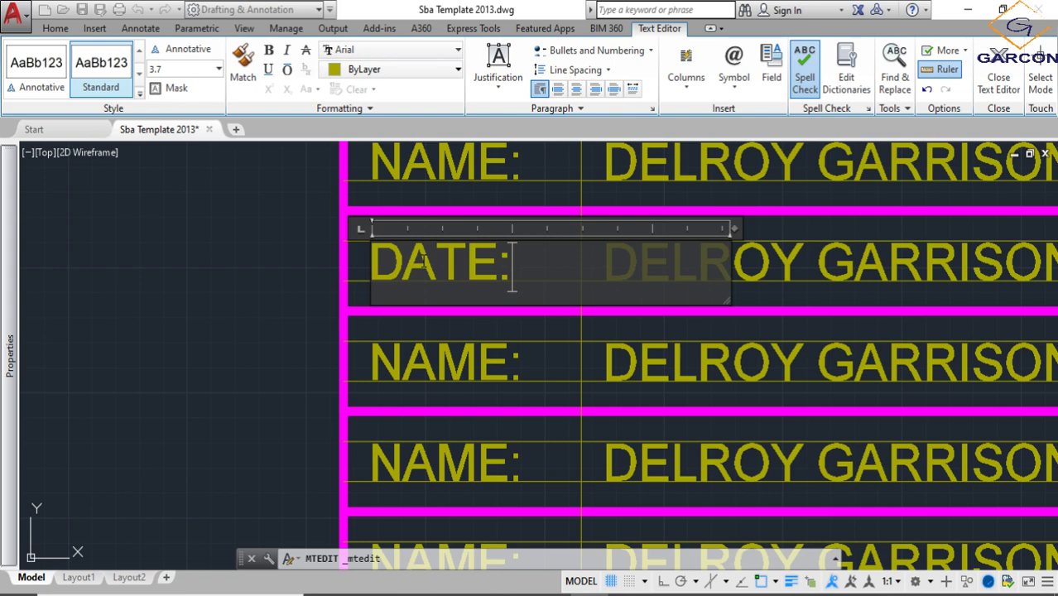
click(495, 376)
- Change the label in the title block's third row to "CLASS:"
click(490, 360)
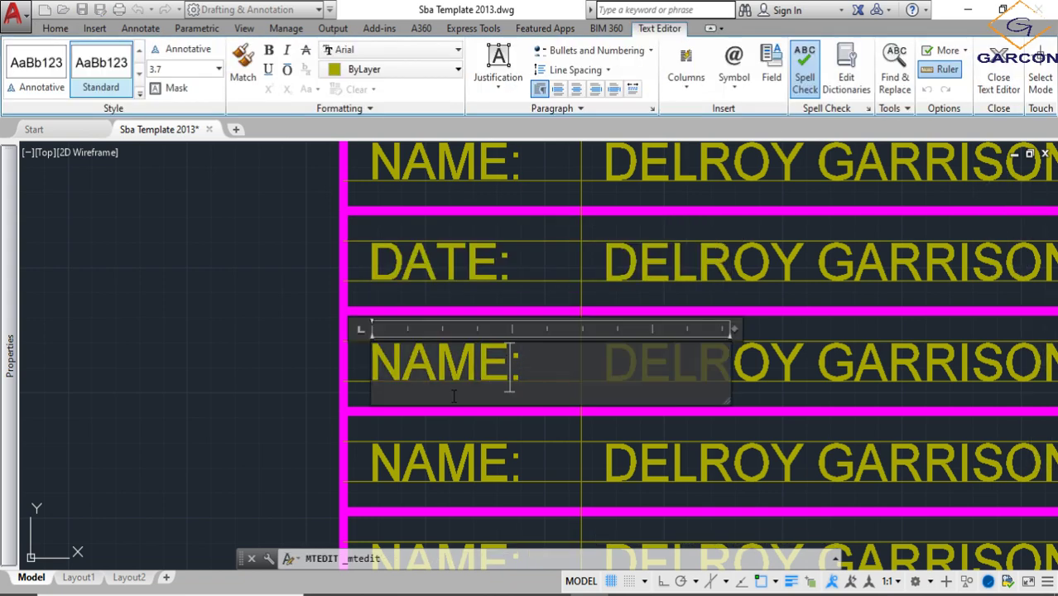
key(BackSpace)
key(BackSpace)
key(BackSpace)
key(BackSpace)
text(CLA)
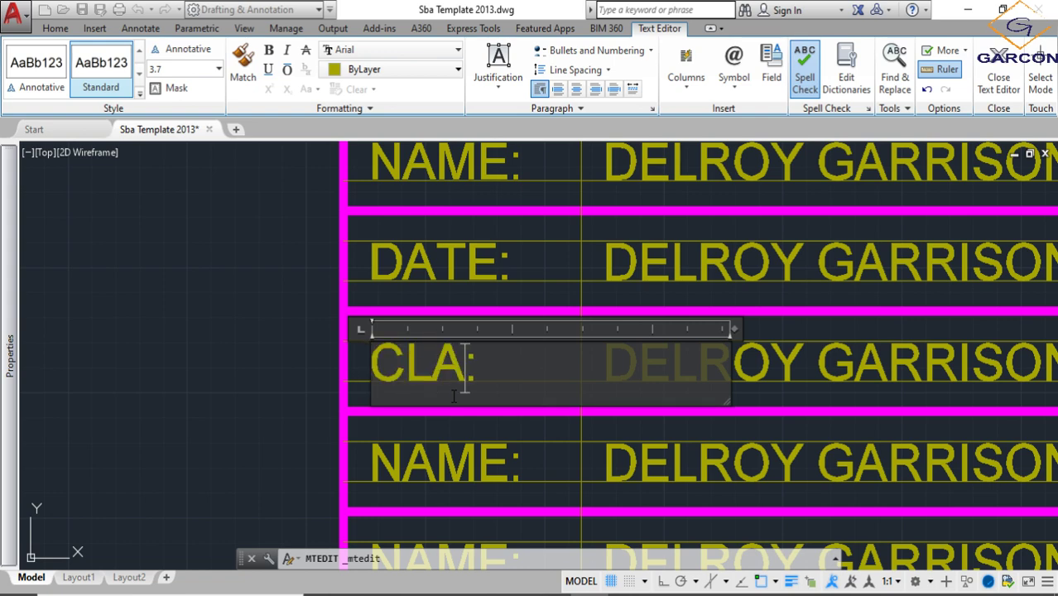
text(SS)
click(482, 454)
- Change the label in the title block's fourth row to "TITLE:"
scroll(482, 405, down, 2)
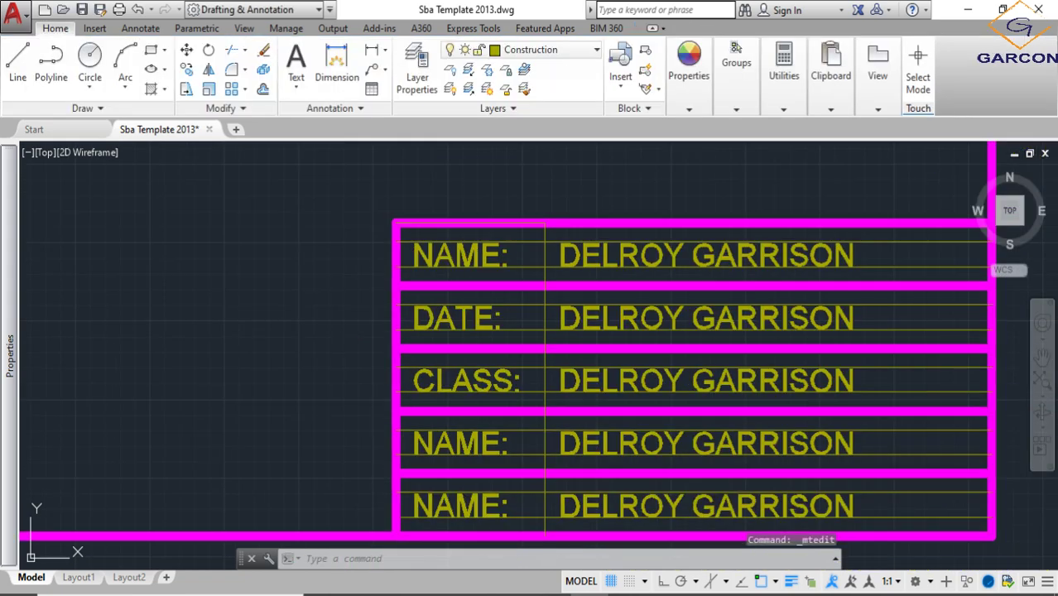
scroll(473, 445, up, 2)
middle_drag(474, 444, 464, 372)
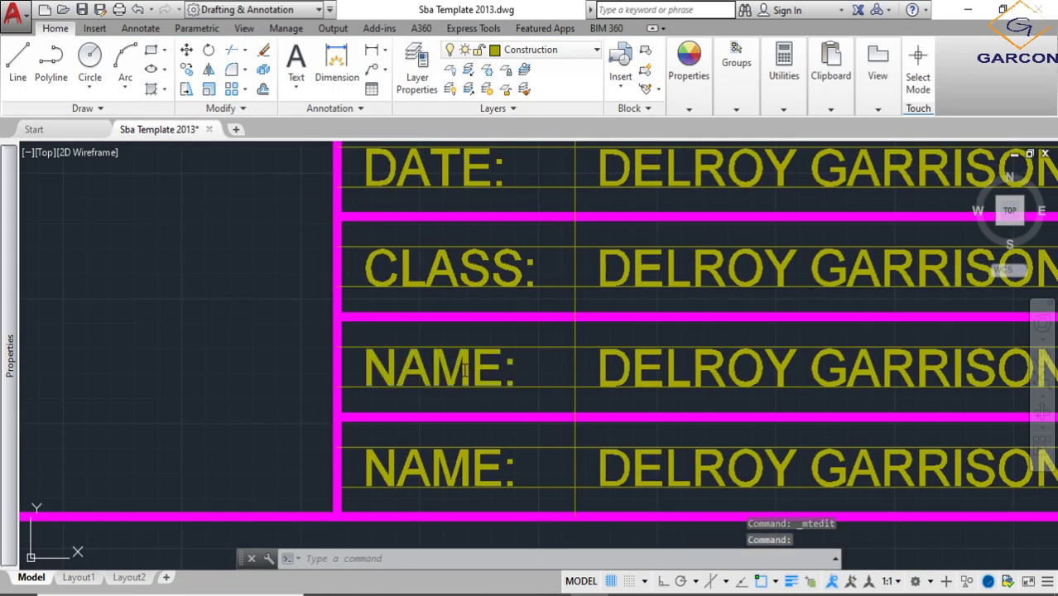
double_click(464, 370)
key(BackSpace)
key(BackSpace)
key(BackSpace)
key(BackSpace)
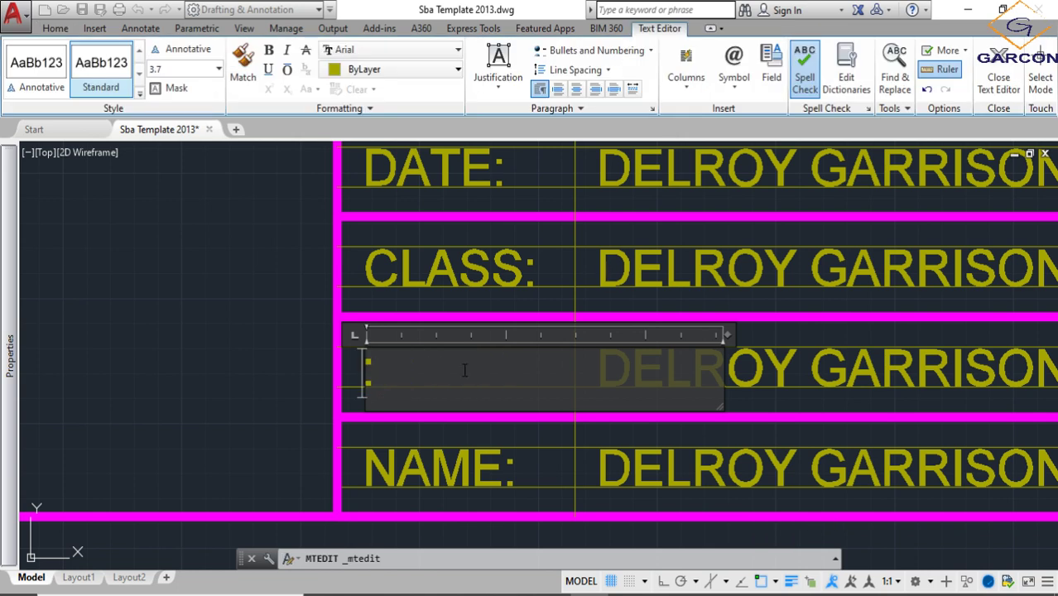
text(TIT)
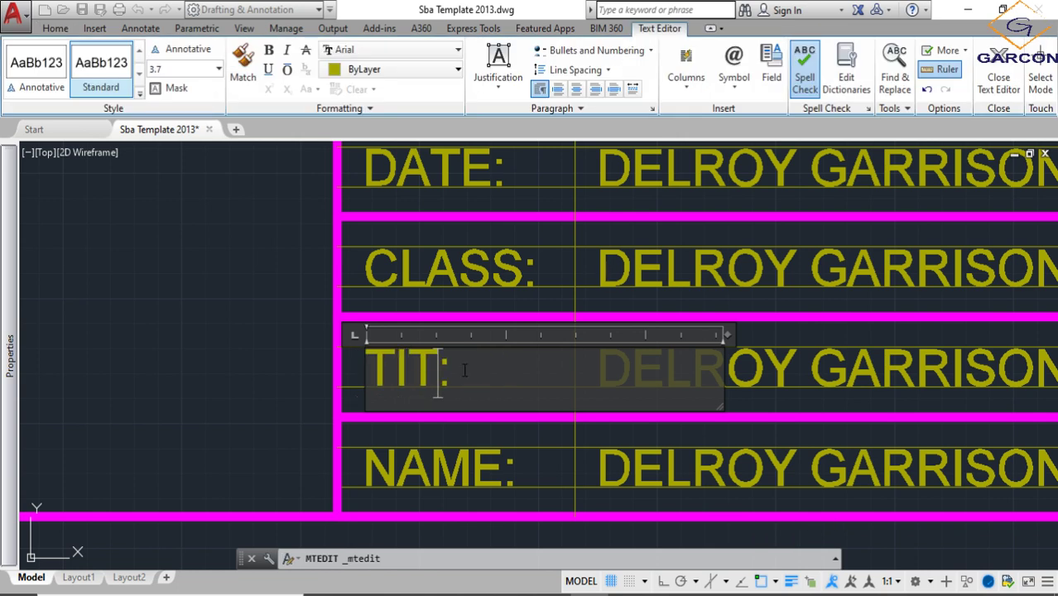
text(LE)
click(475, 461)
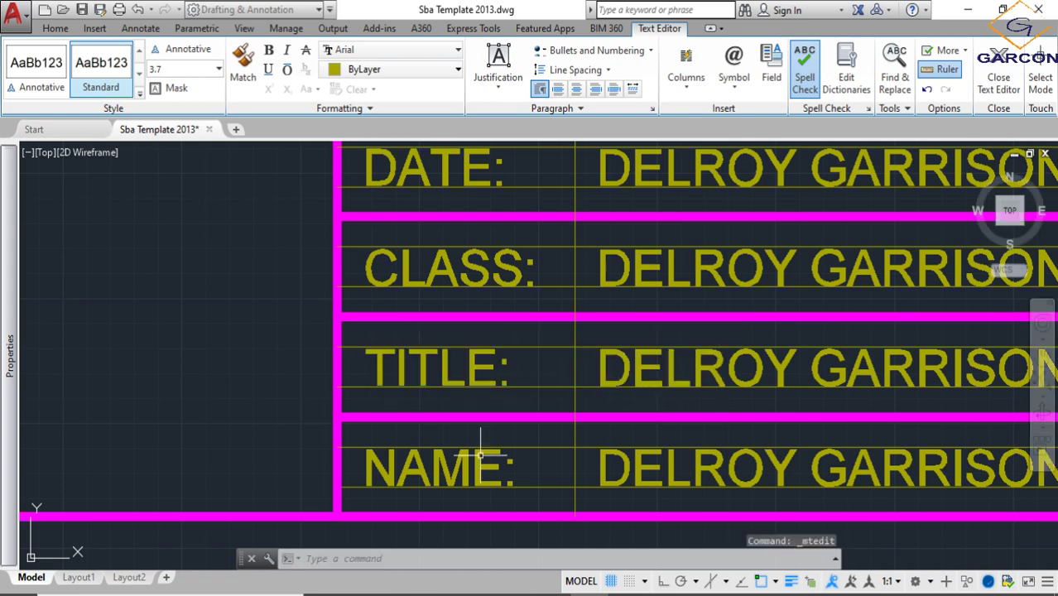
- Change the label in the title block's last row to "SCALE:"
double_click(479, 461)
key(BackSpace)
key(BackSpace)
key(BackSpace)
key(BackSpace)
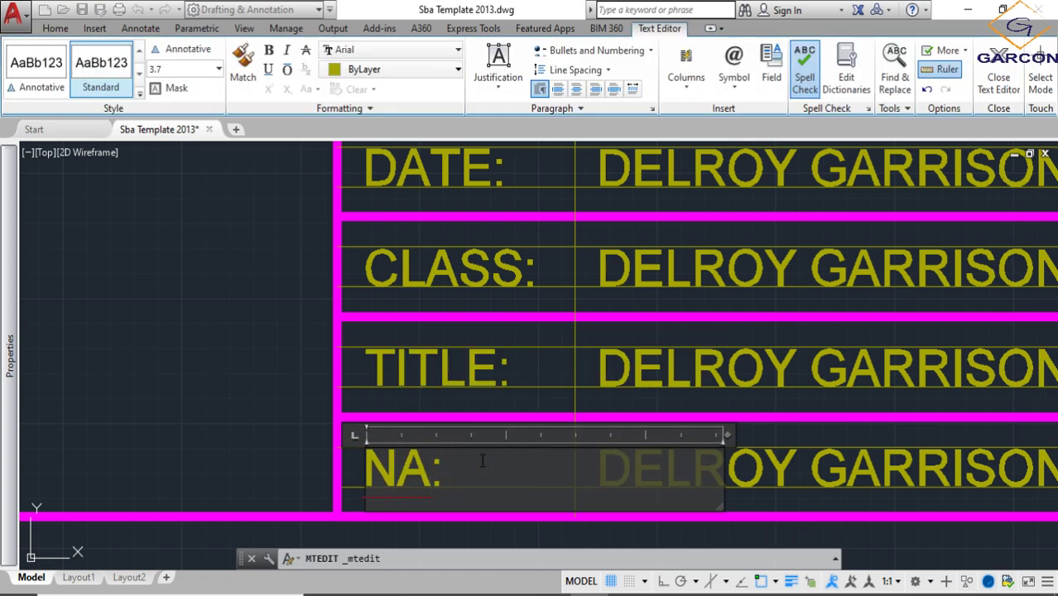
text(SCALE)
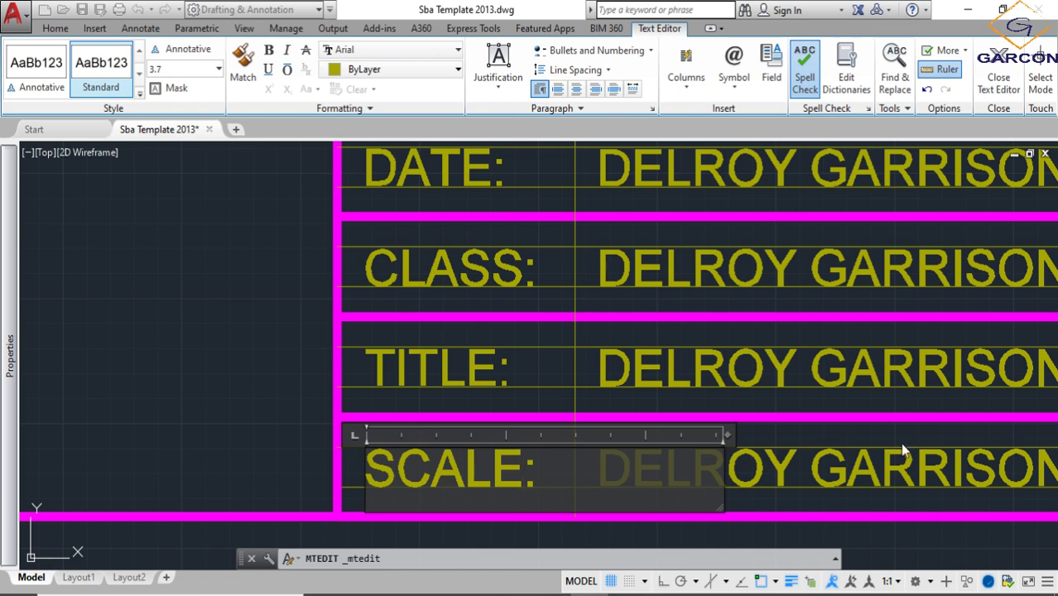
click(778, 465)
- Replace the full-name text beside the "SCALE:" label with "1:1"
double_click(782, 467)
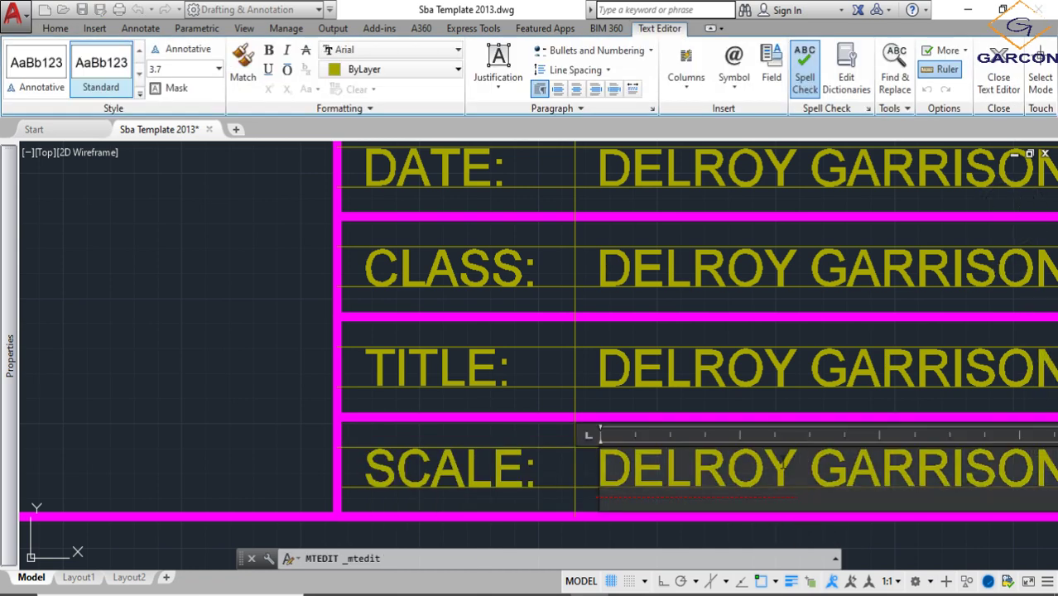
key(Delete)
key(Delete)
key(Delete)
key(Delete)
key(Delete)
key(Delete)
key(Delete)
key(Delete)
key(Delete)
key(Delete)
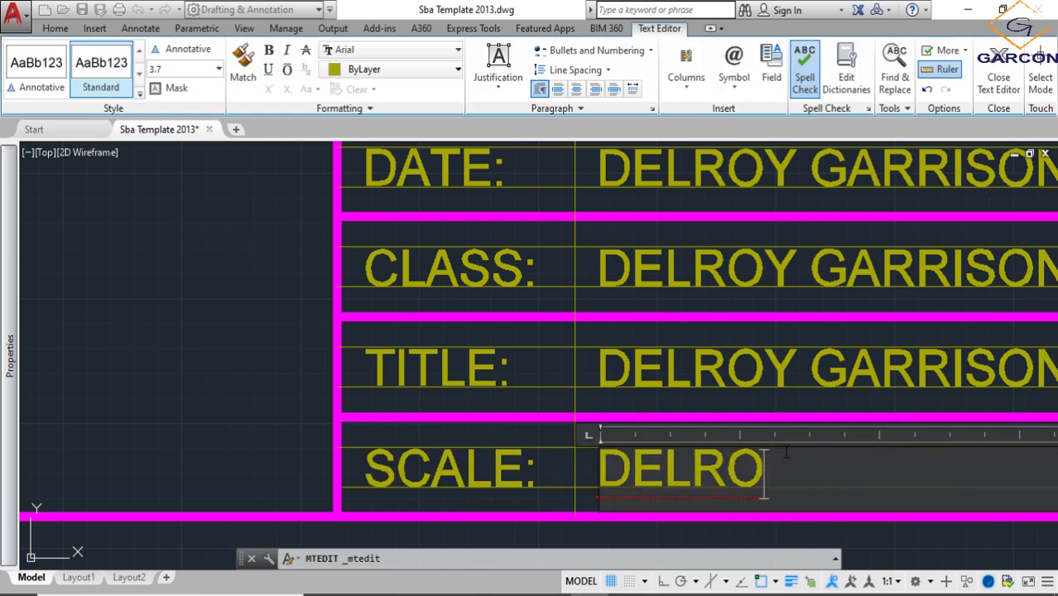
key(BackSpace)
key(BackSpace)
key(BackSpace)
key(BackSpace)
key(BackSpace)
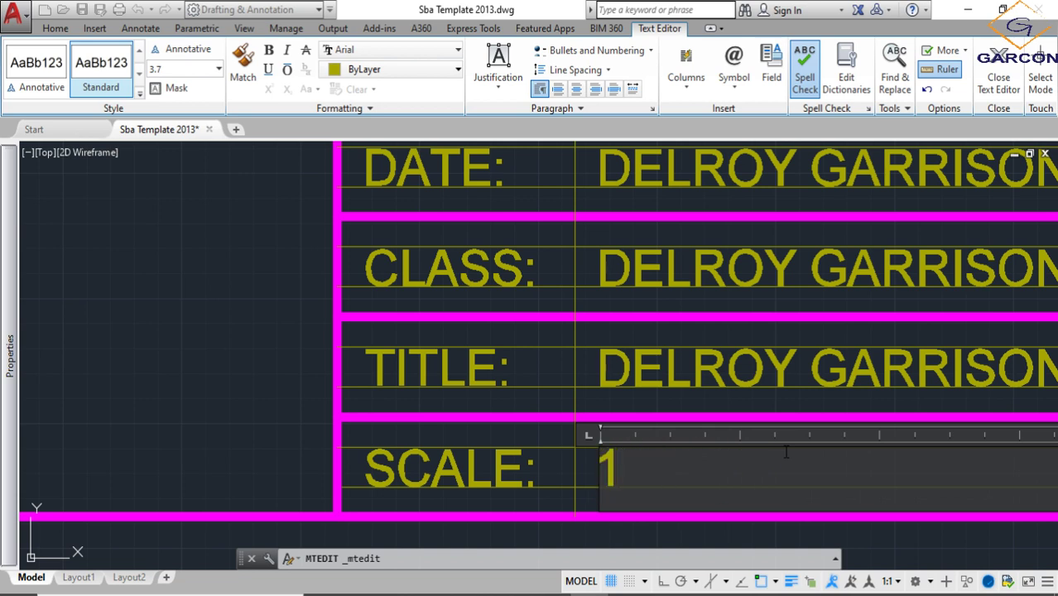
text(1:)
key(Tab)
text(1)
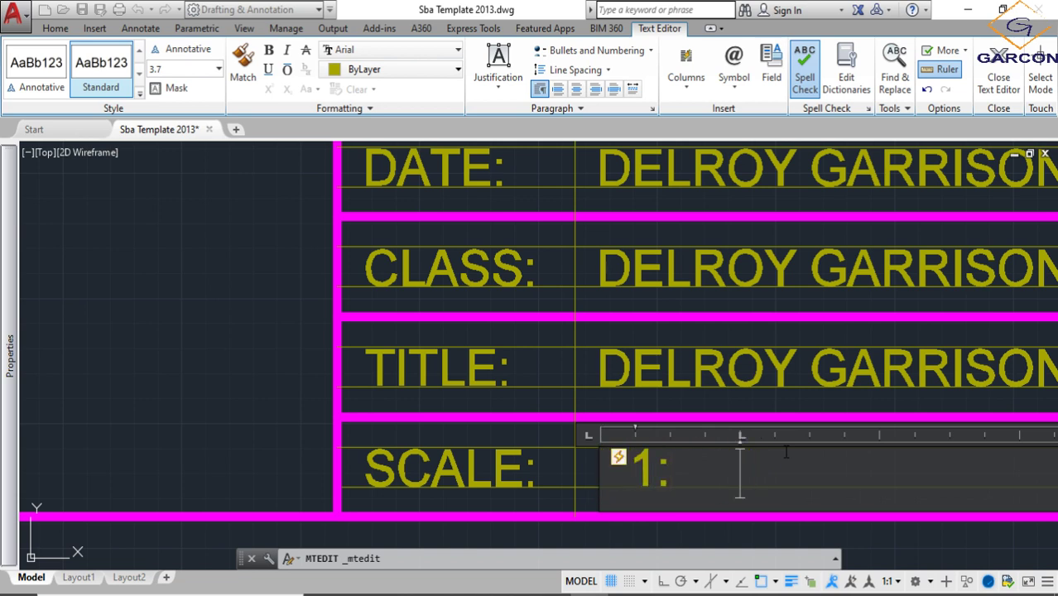
key(BackSpace)
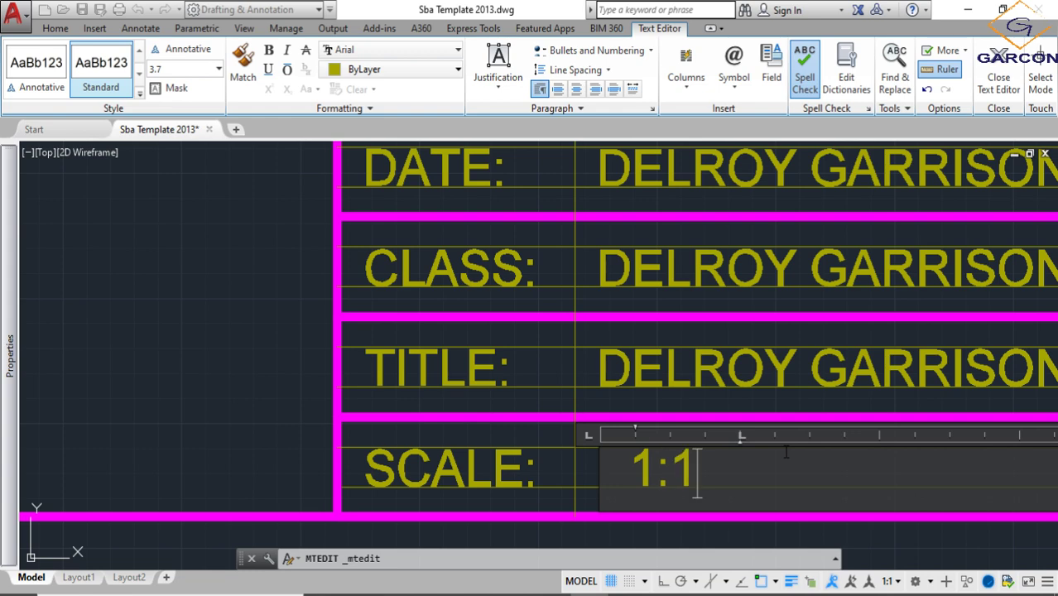
click(766, 404)
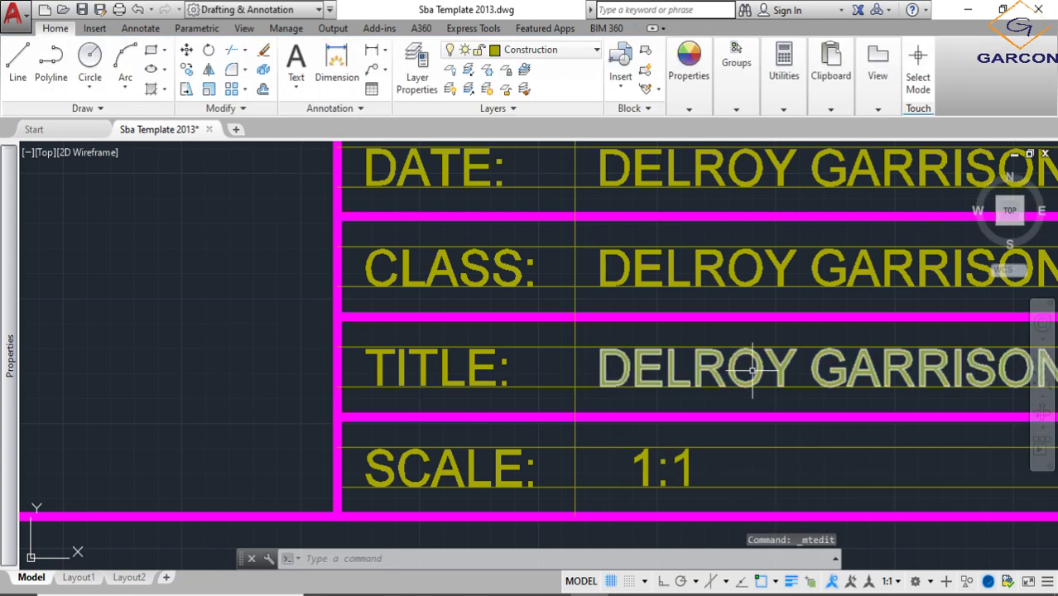
- Replace the full-name text beside the "TITLE:" label with "BORDER AND TITLE BLOCK" and widen its text frame to fit one line
double_click(756, 373)
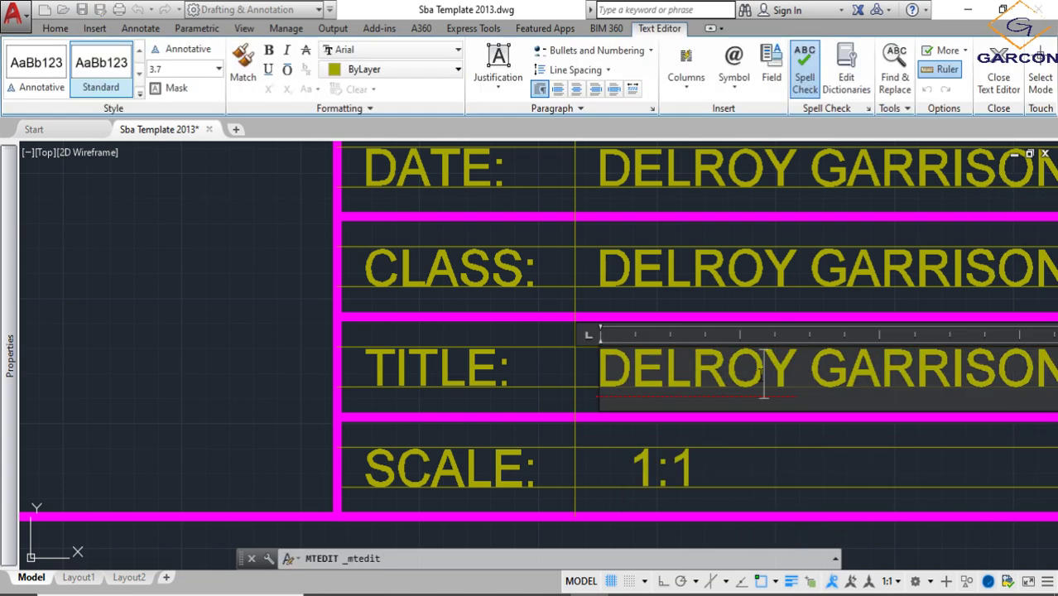
text(B)
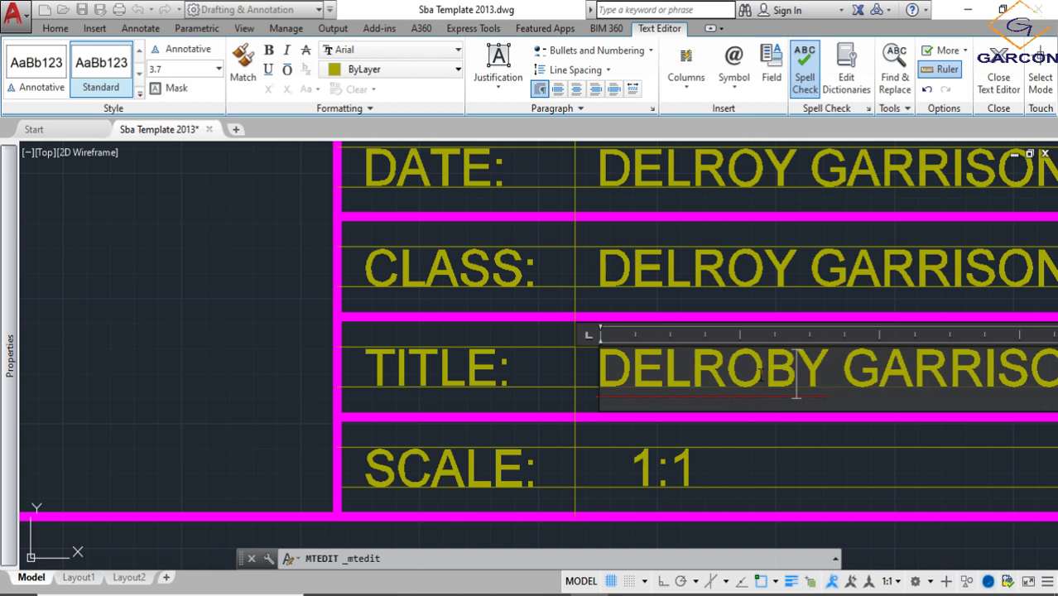
key(BackSpace)
key(ctrl+BackSpace)
key(ctrl+Delete)
key(ctrl+Delete)
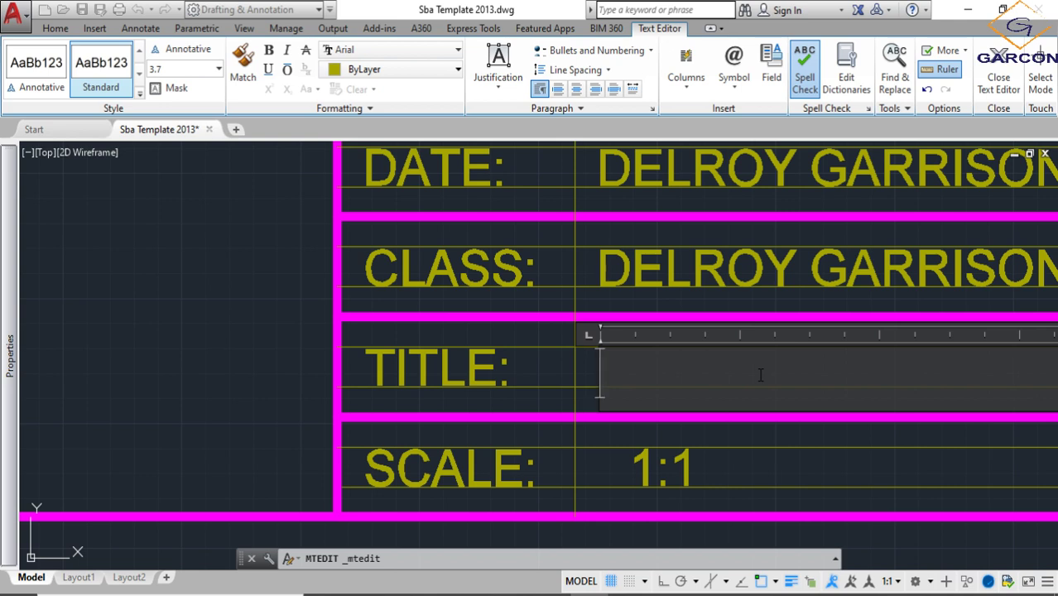
text(BORD)
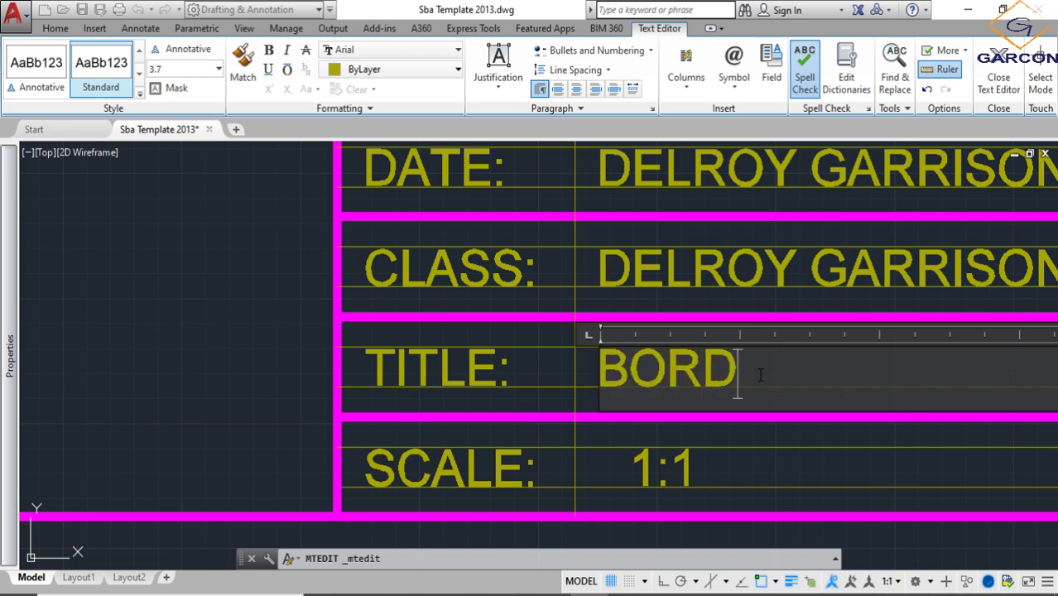
text(ER AND T)
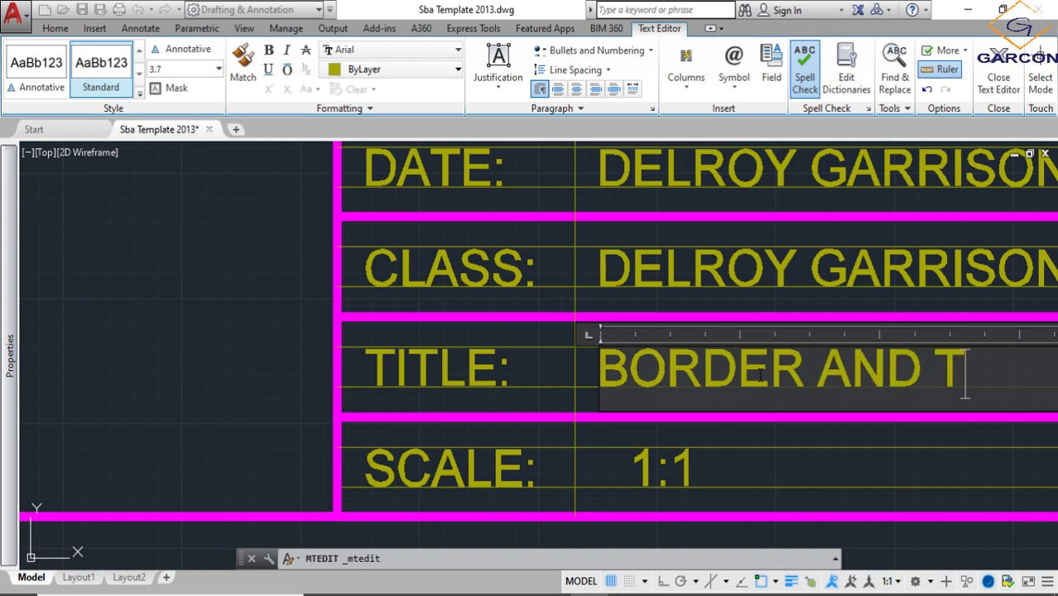
text(ITLE)
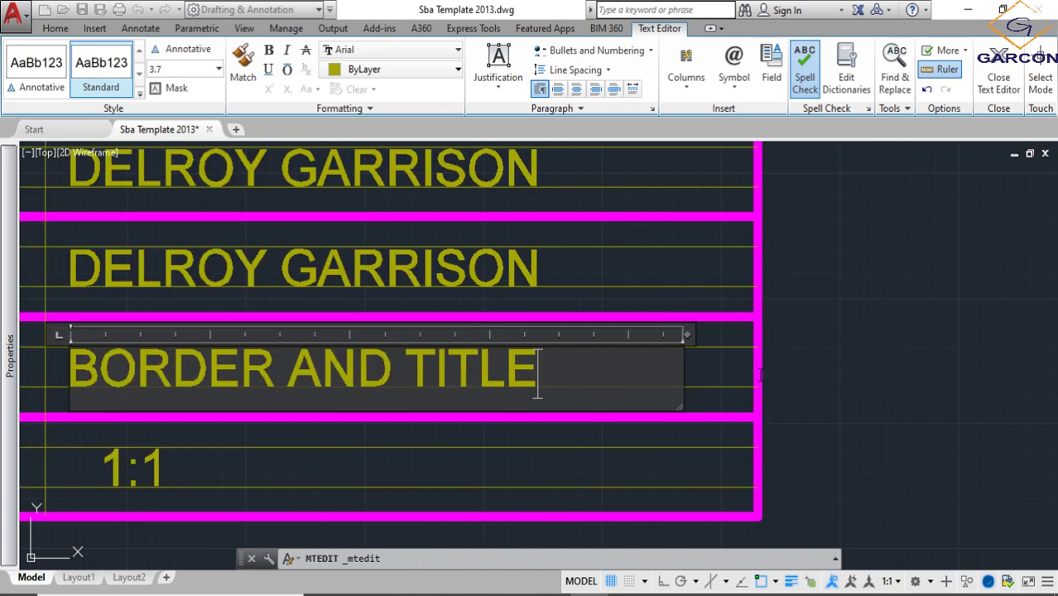
text( BLOCK)
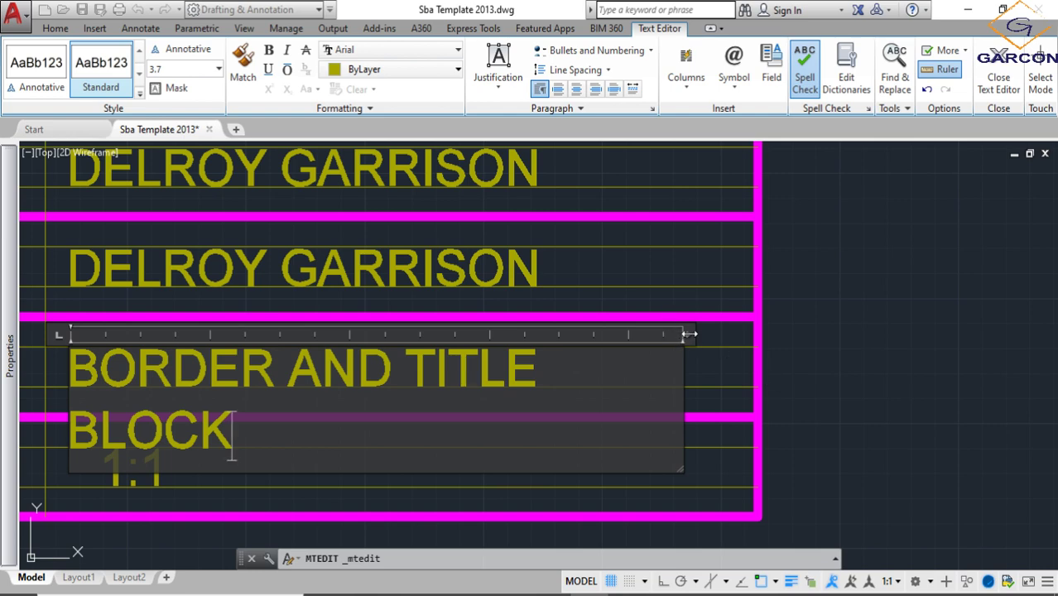
drag(689, 334, 738, 331)
click(843, 359)
- Replace the full-name text beside the "CLASS:" label with "4 POOL 1/3"
scroll(839, 359, down, 2)
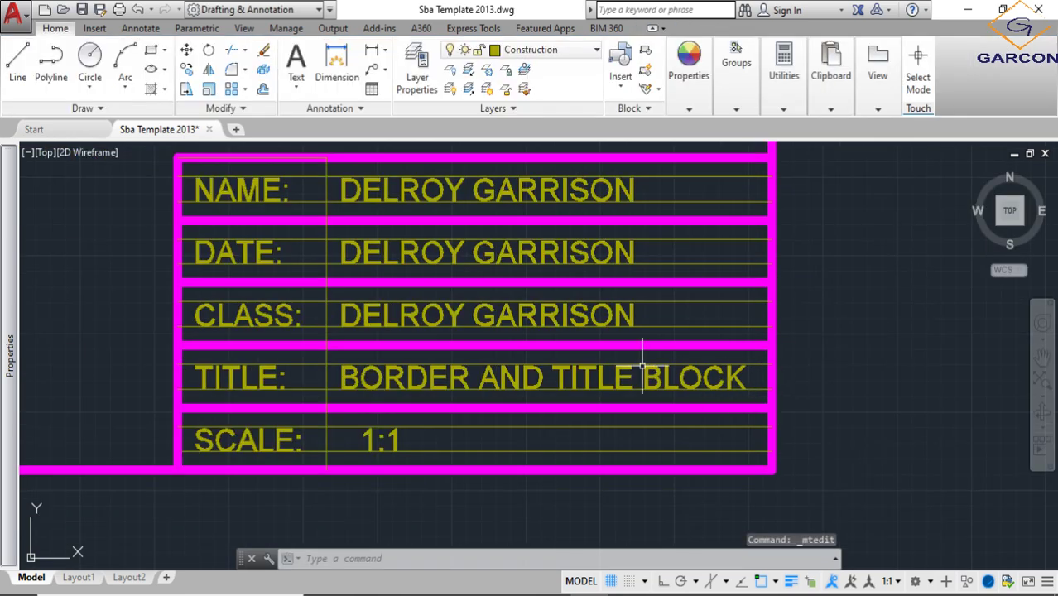
double_click(455, 316)
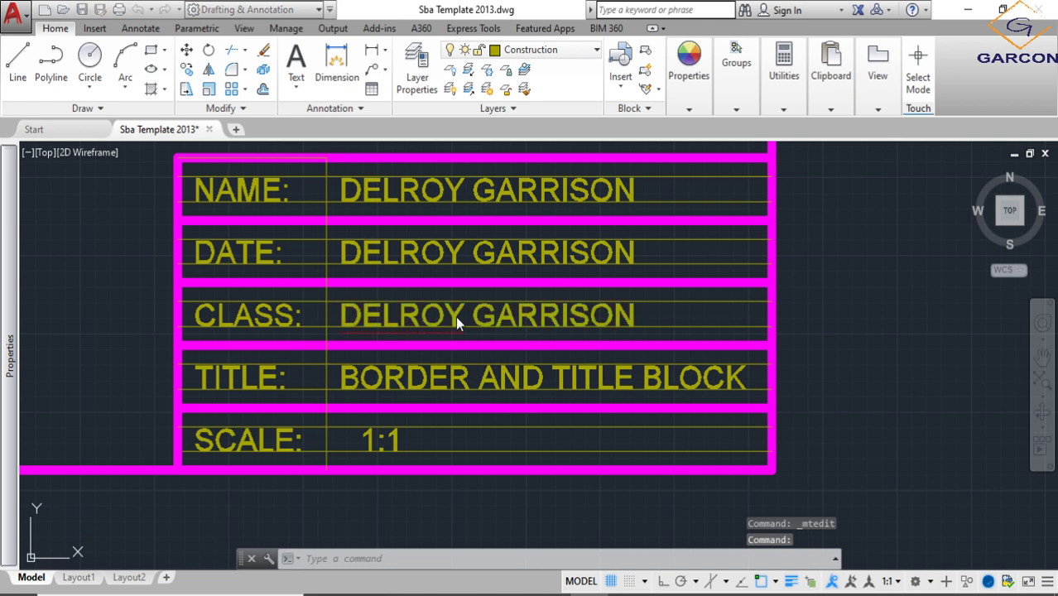
key(Delete)
key(Delete)
key(Delete)
key(Delete)
key(Delete)
key(Delete)
key(Delete)
key(Delete)
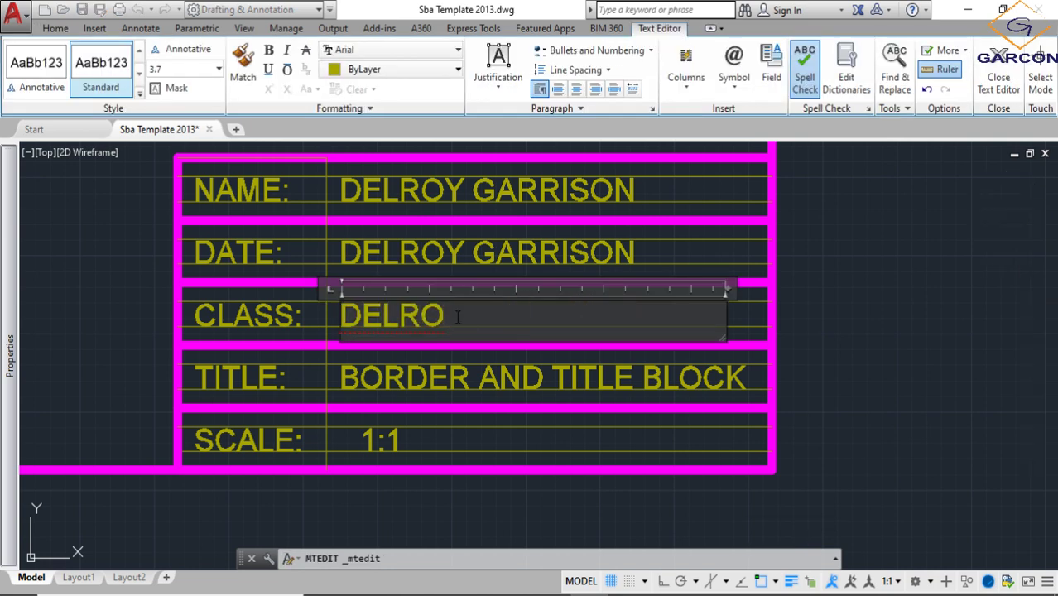
key(BackSpace)
key(BackSpace)
key(BackSpace)
key(BackSpace)
key(BackSpace)
text(4)
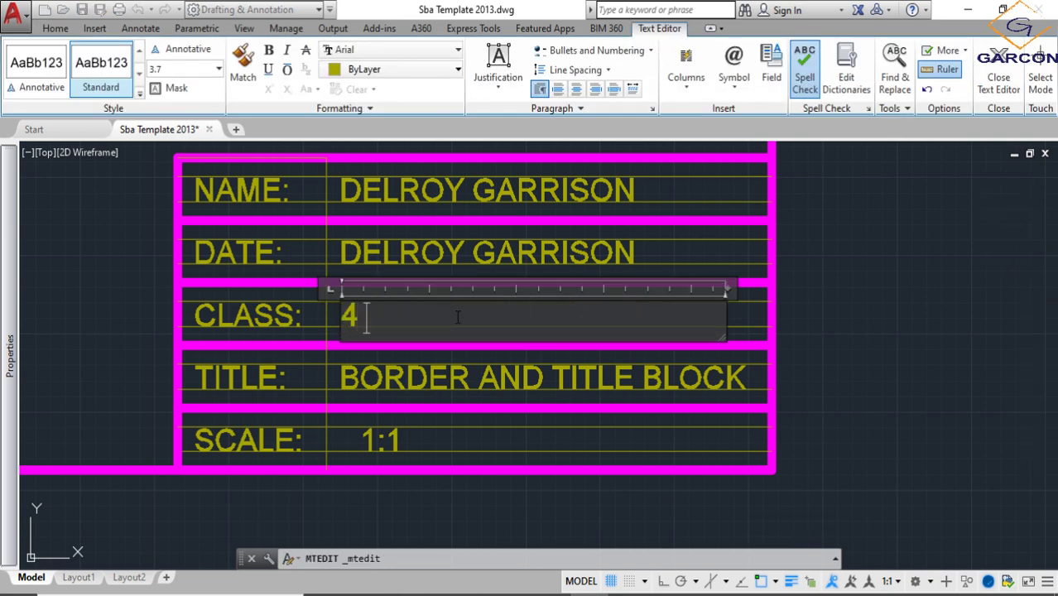
text( POOL 1/3)
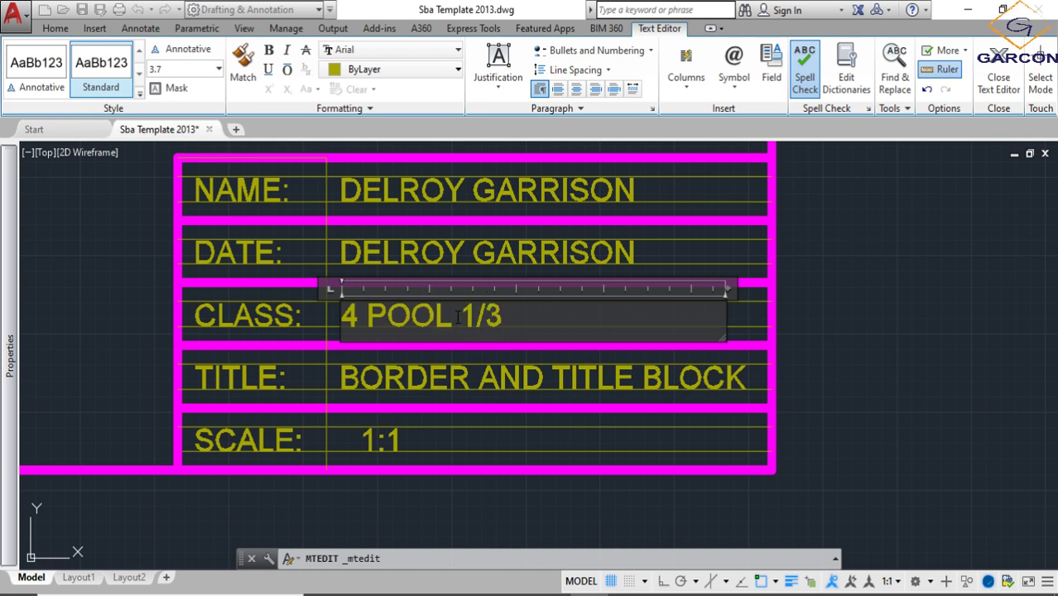
click(537, 361)
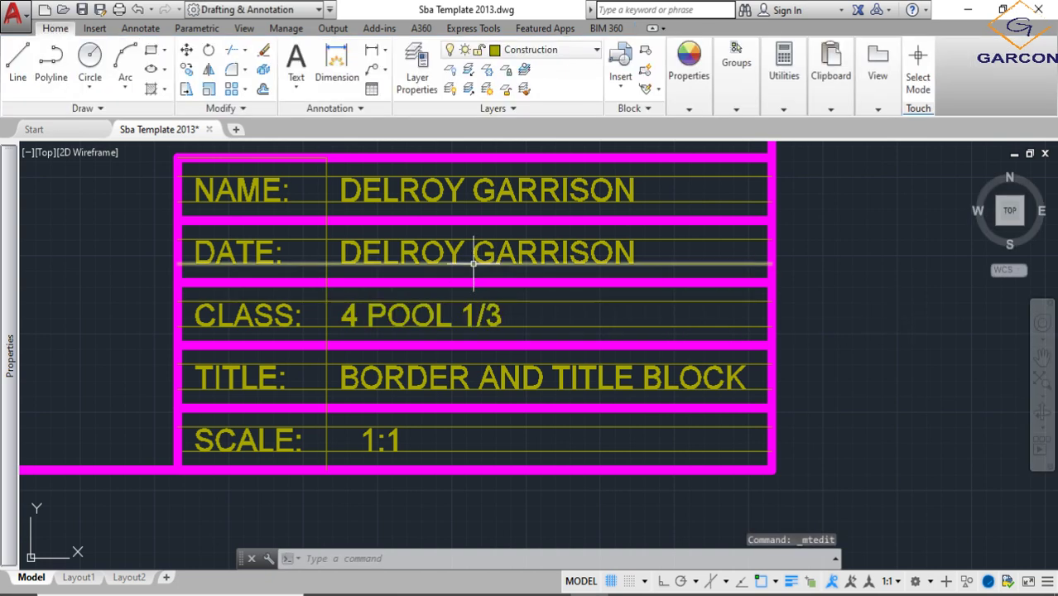
- Replace the full-name text beside the "DATE:" label with "TODAY"
double_click(474, 254)
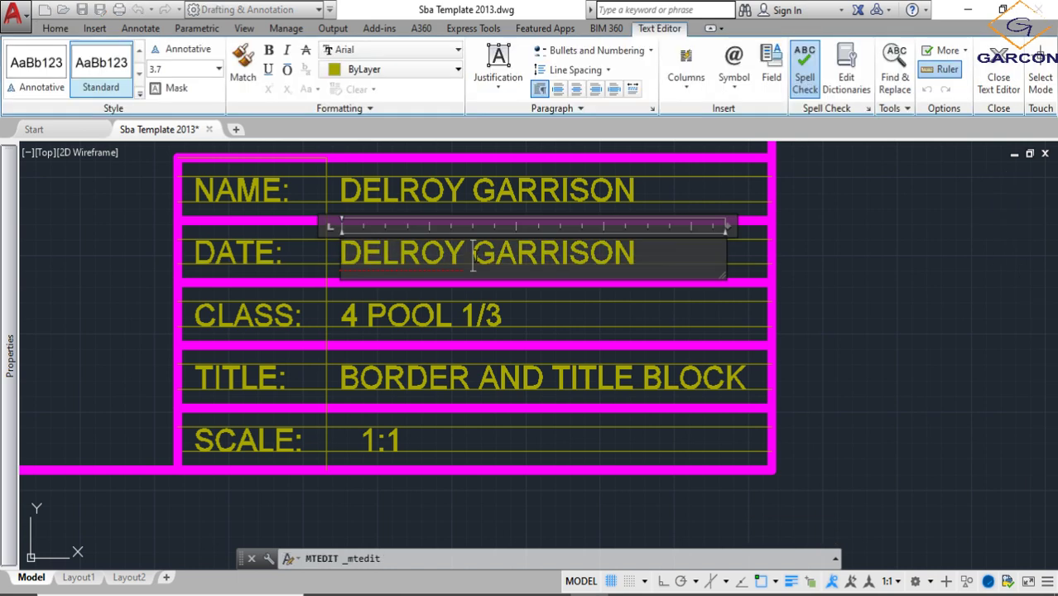
key(Delete)
key(Delete)
key(Delete)
key(Delete)
key(Delete)
key(Delete)
key(Delete)
key(Delete)
key(BackSpace)
key(BackSpace)
key(BackSpace)
key(BackSpace)
key(BackSpace)
key(BackSpace)
key(BackSpace)
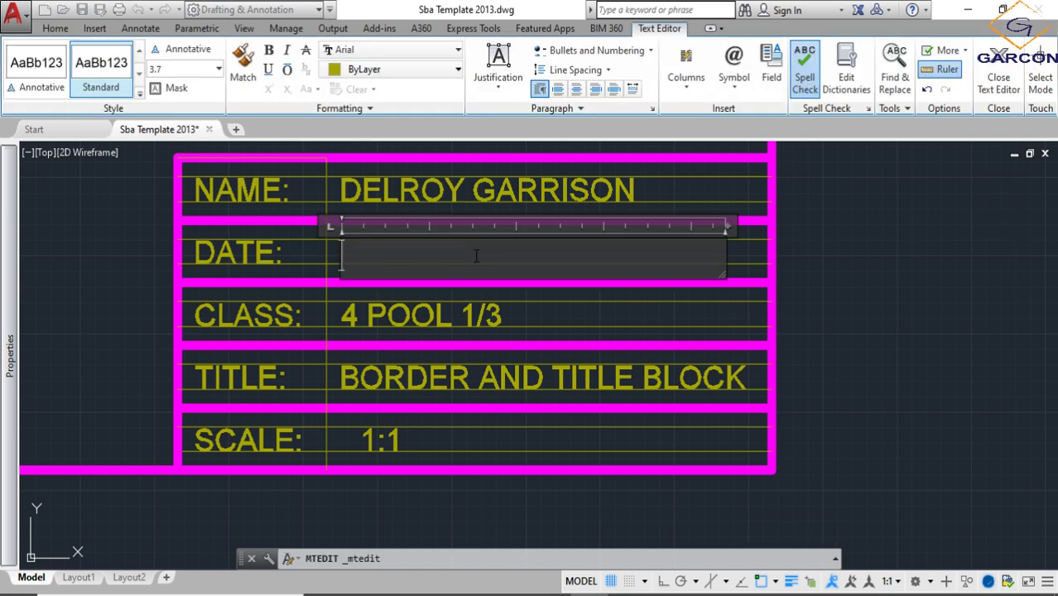
text(TOD)
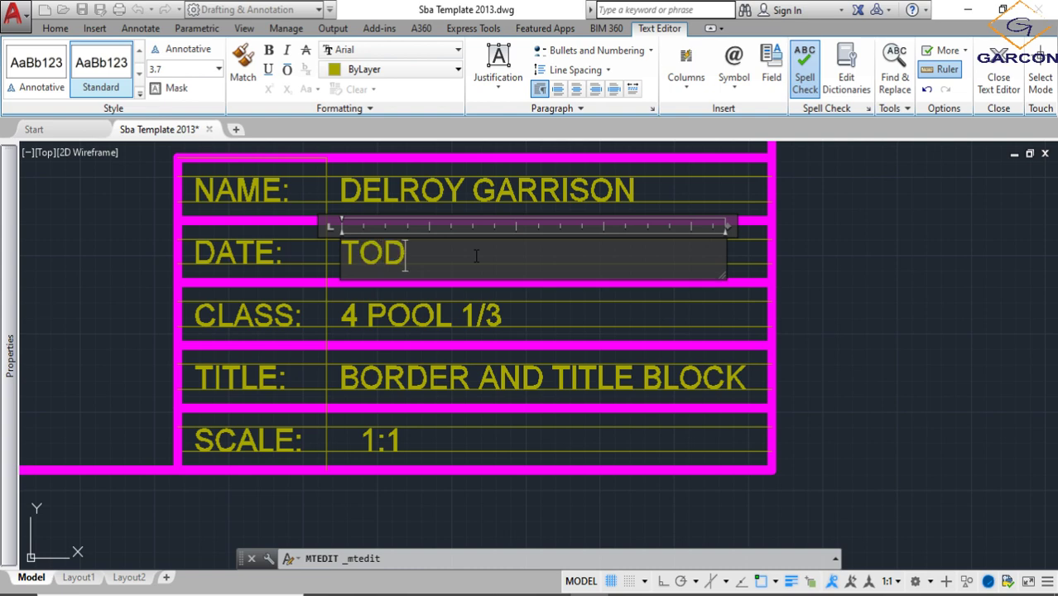
click(892, 413)
- Review the completed border and title block and compare the new sheet with the other bordered sheets in the drawing
scroll(892, 413, down, 10)
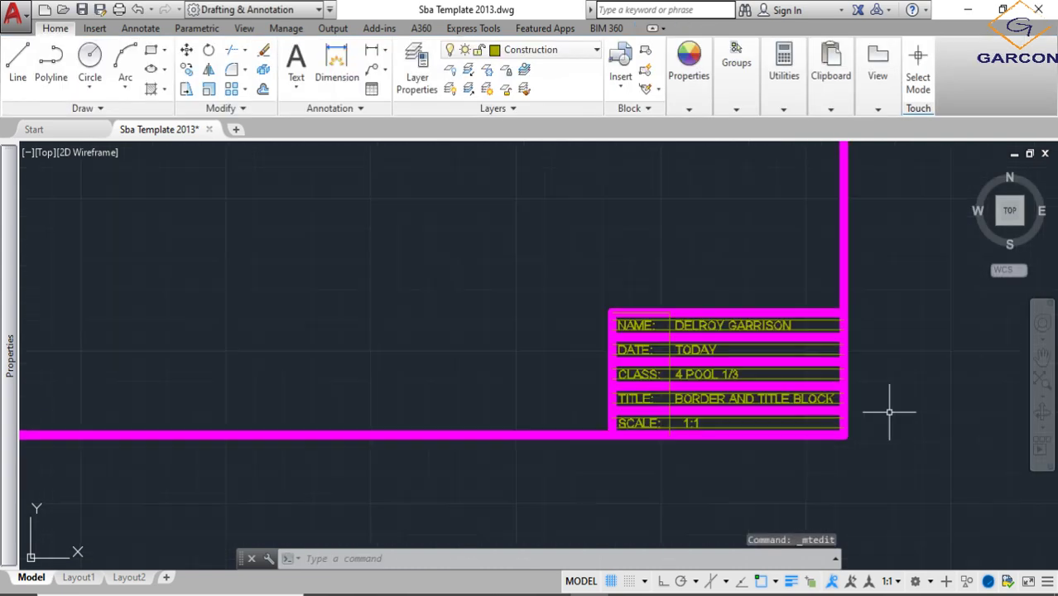
scroll(687, 451, up, 6)
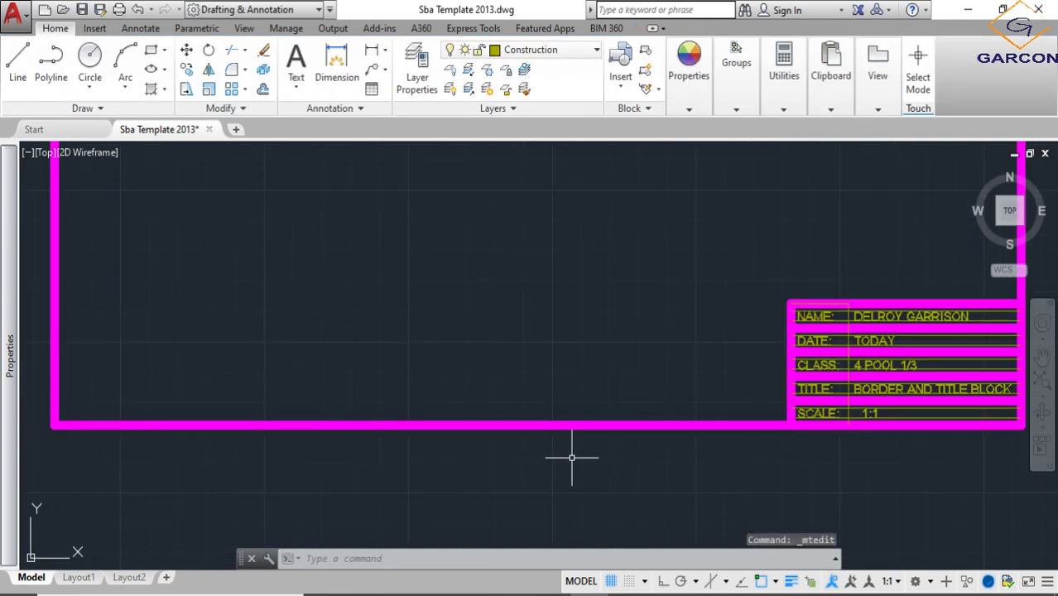
scroll(621, 442, down, 6)
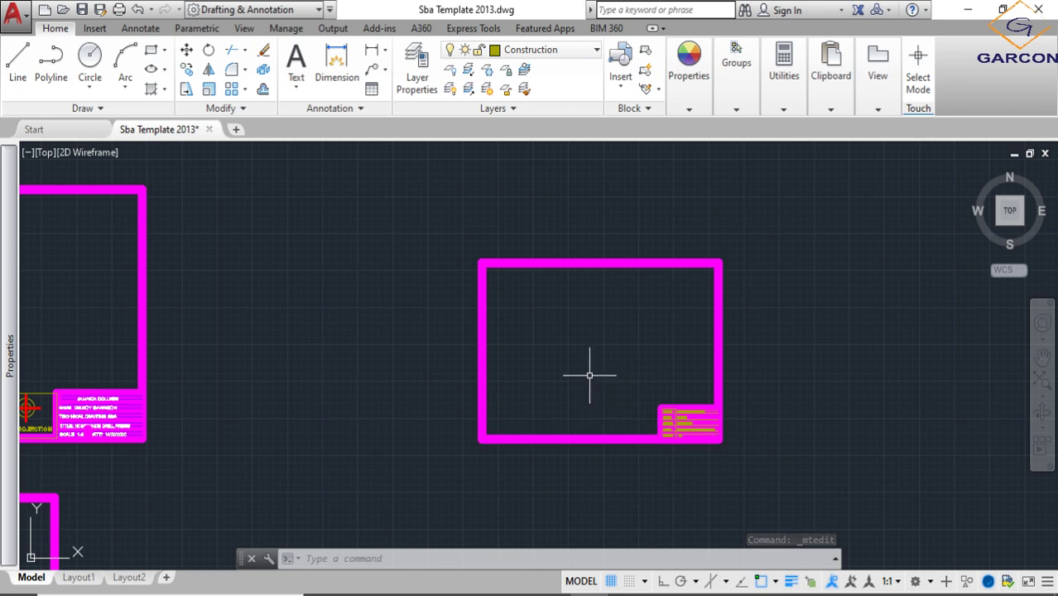
scroll(595, 372, down, 2)
scroll(584, 372, up, 2)
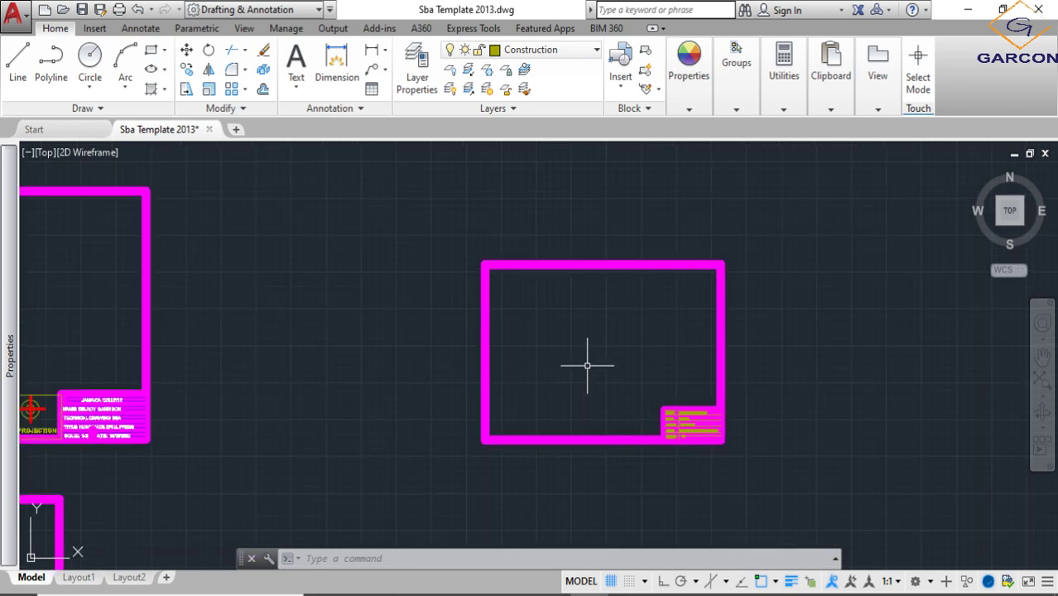
scroll(587, 365, down, 2)
middle_drag(595, 354, 606, 317)
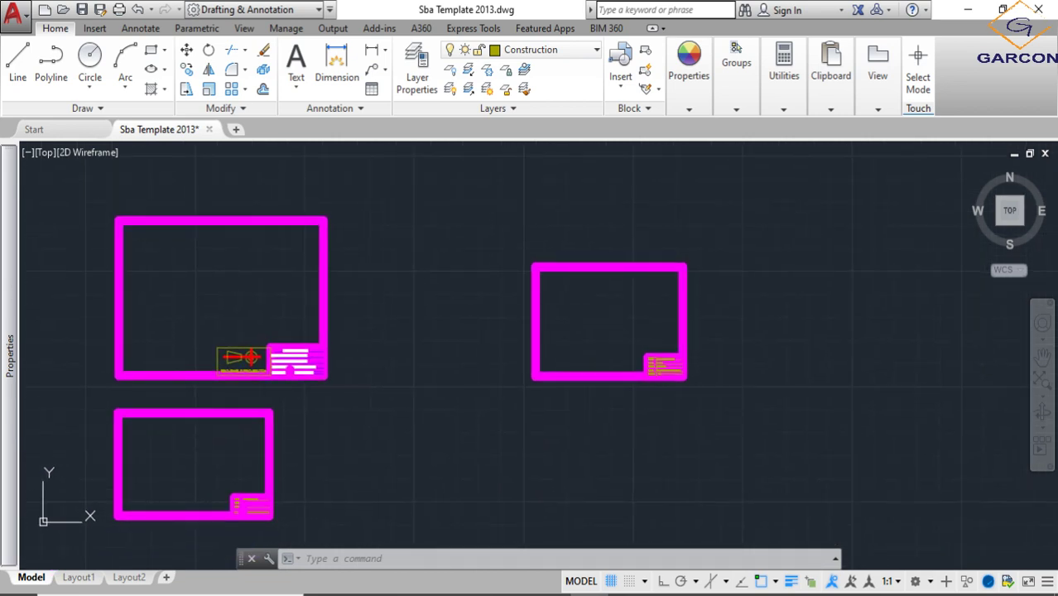
middle_drag(234, 301, 267, 294)
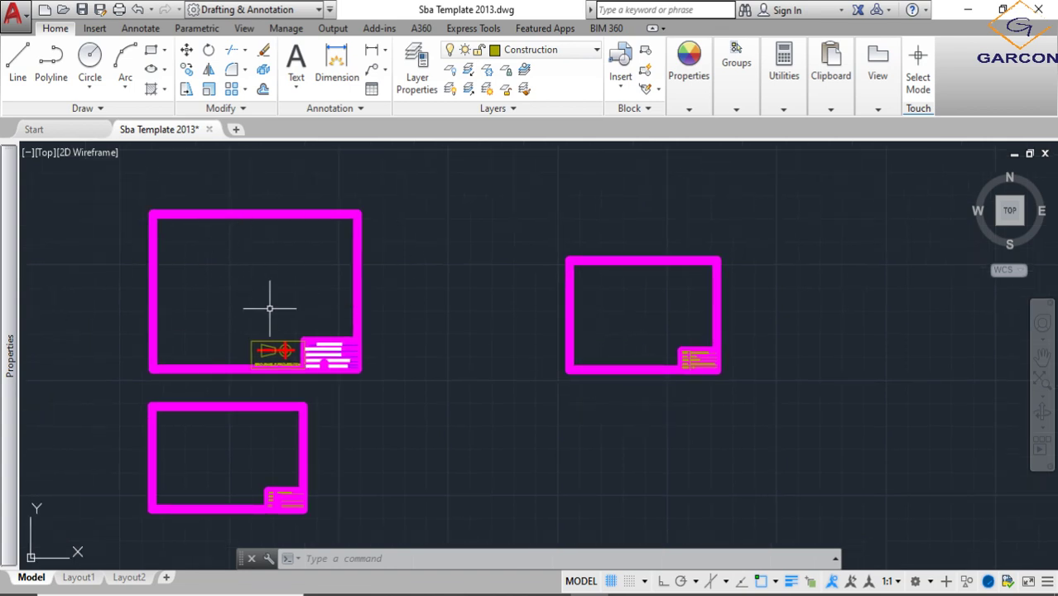
scroll(663, 307, up, 2)
scroll(662, 349, down, 3)
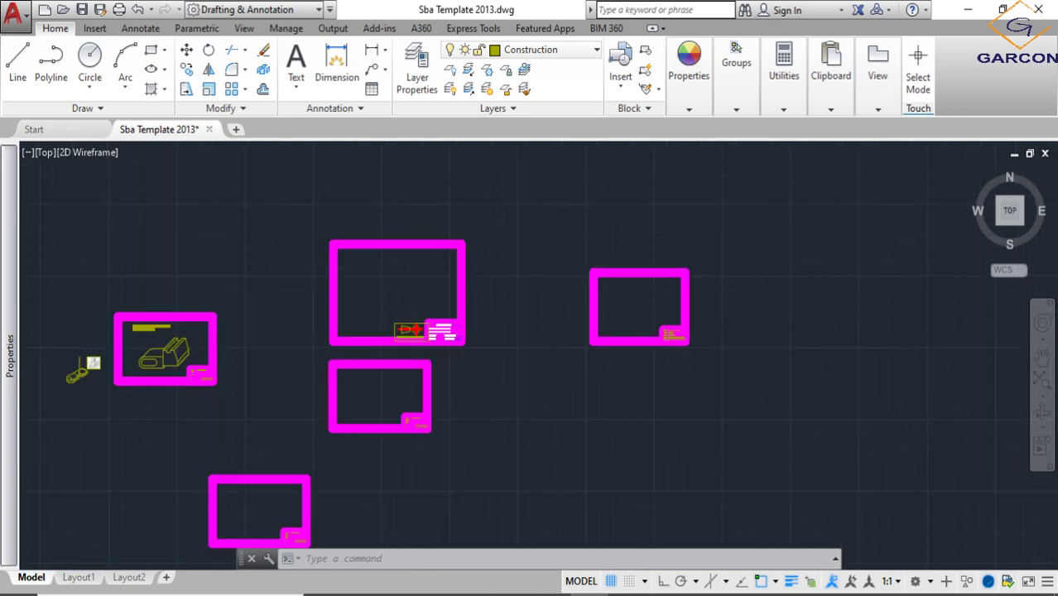
scroll(667, 351, down, 2)
scroll(668, 343, up, 4)
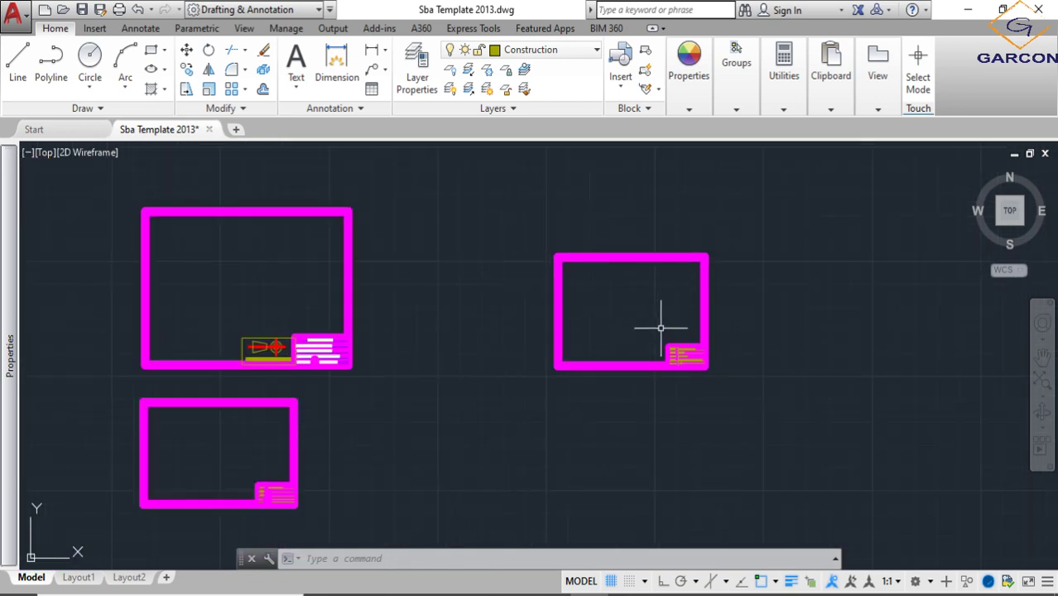
- Examine the sheet containing the Tool Block oblique drawing as an example of a drawing placed inside the border
scroll(761, 282, down, 3)
scroll(538, 302, up, 5)
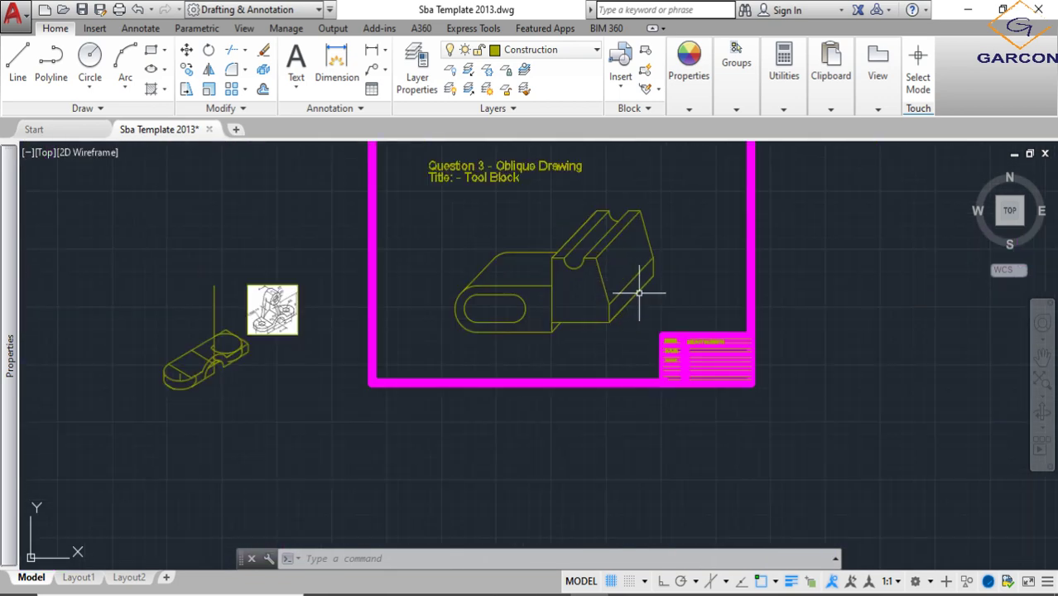
click(641, 335)
scroll(578, 283, down, 3)
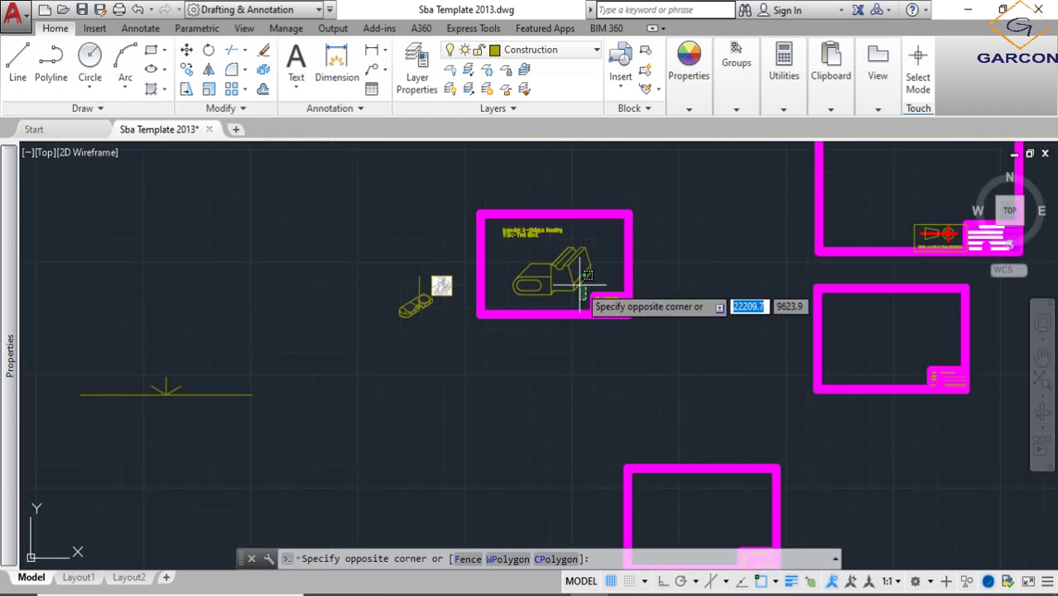
click(581, 287)
scroll(547, 250, up, 6)
scroll(537, 335, down, 2)
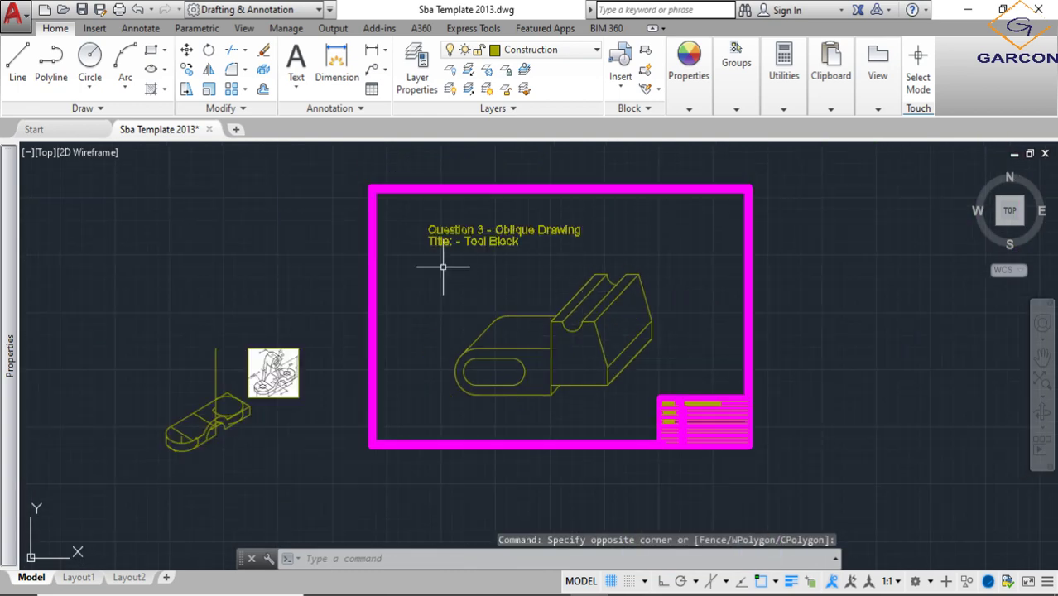
scroll(701, 418, up, 4)
scroll(753, 436, down, 4)
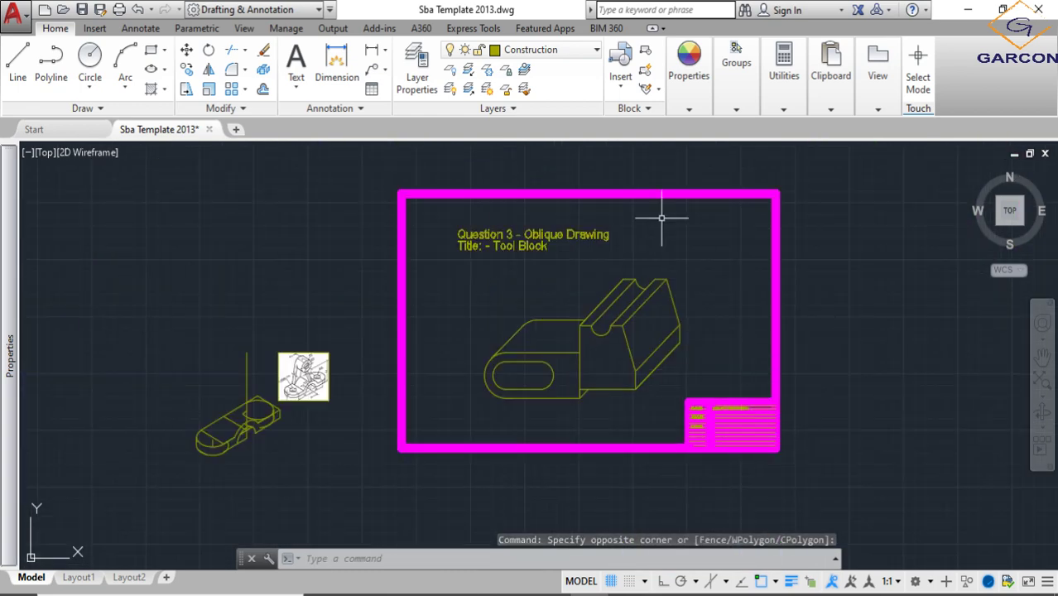
scroll(472, 343, down, 3)
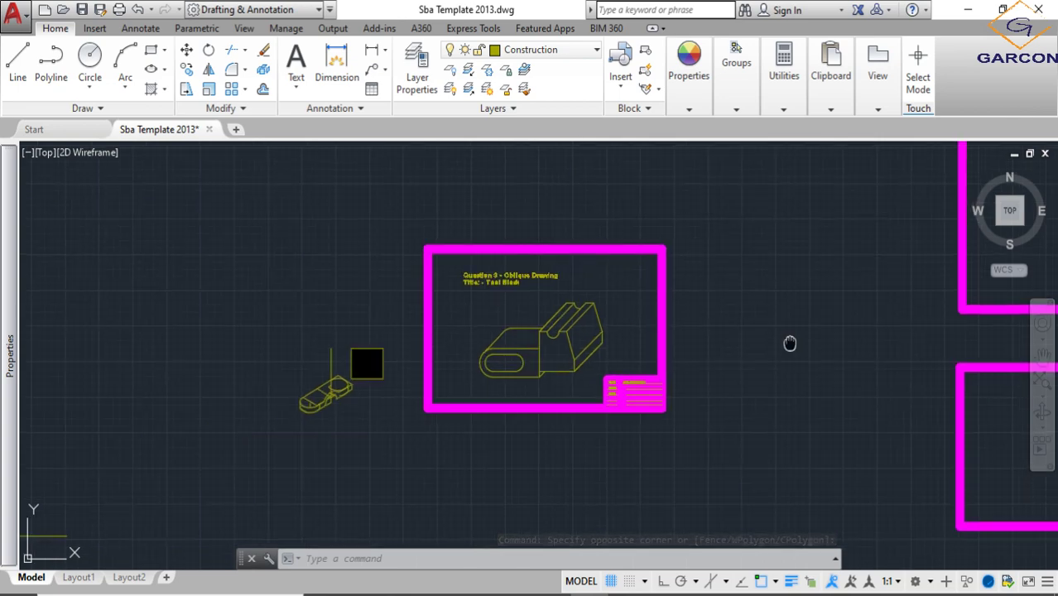
- Locate the new empty bordered sheet among the other bordered sheets and examine its border and title block
scroll(642, 376, down, 4)
middle_drag(789, 342, 363, 376)
middle_drag(702, 415, 331, 428)
scroll(314, 338, up, 3)
middle_drag(375, 345, 471, 355)
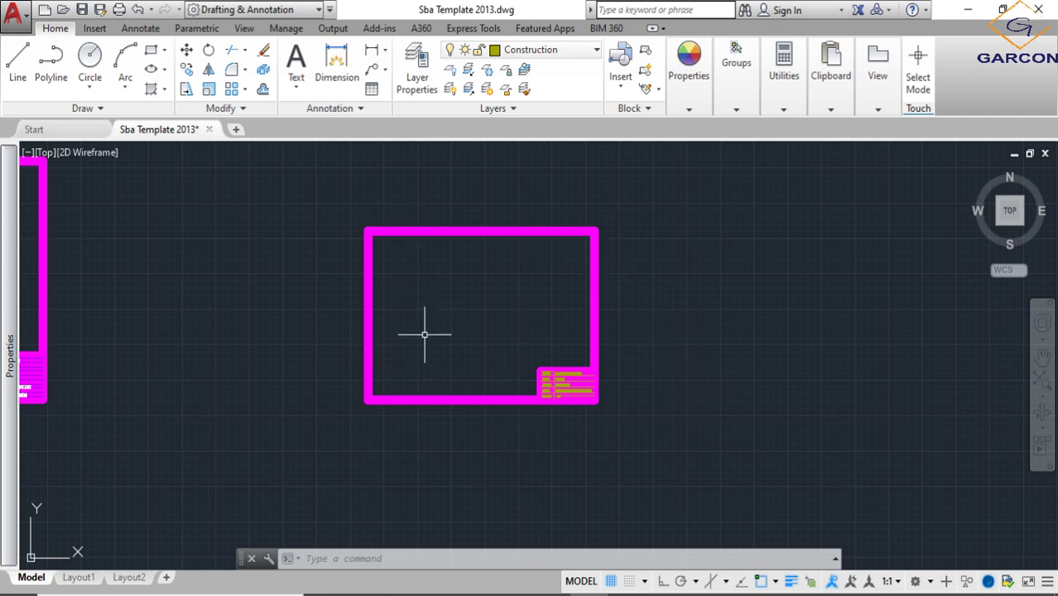
scroll(423, 295, down, 4)
scroll(280, 339, down, 2)
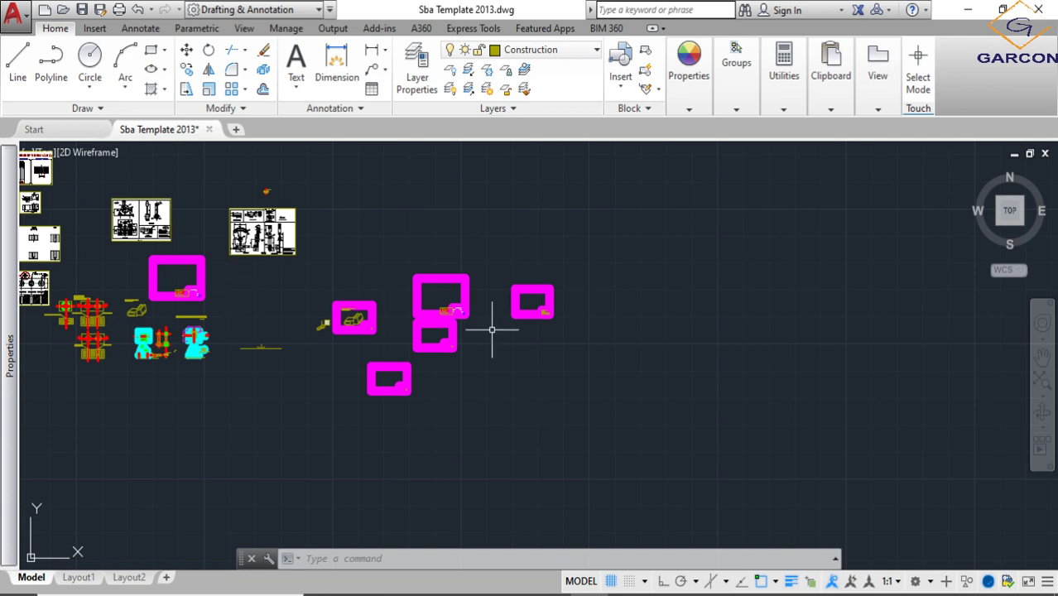
scroll(523, 292, up, 6)
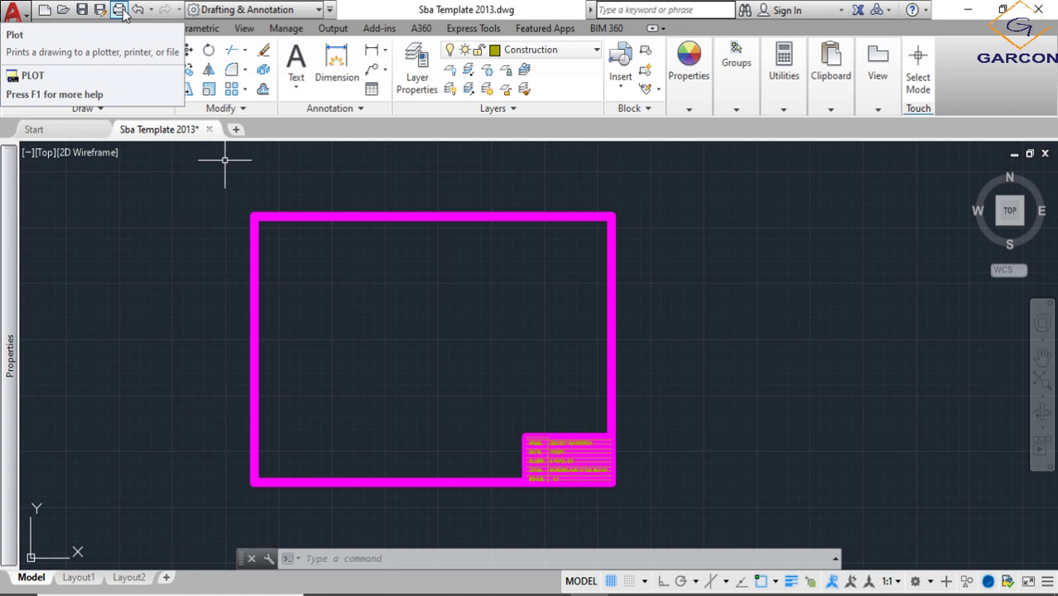
- Start a plot, assign the monochrome.ctb plot style table to all layouts, and choose DWG To PDF.pc3 as the plotter
click(120, 10)
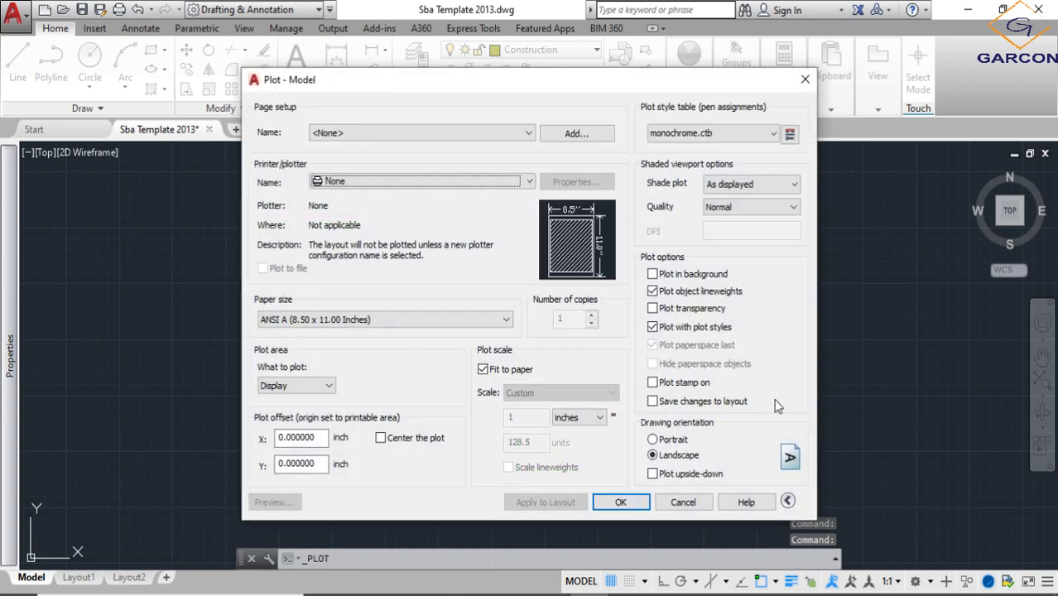
click(745, 137)
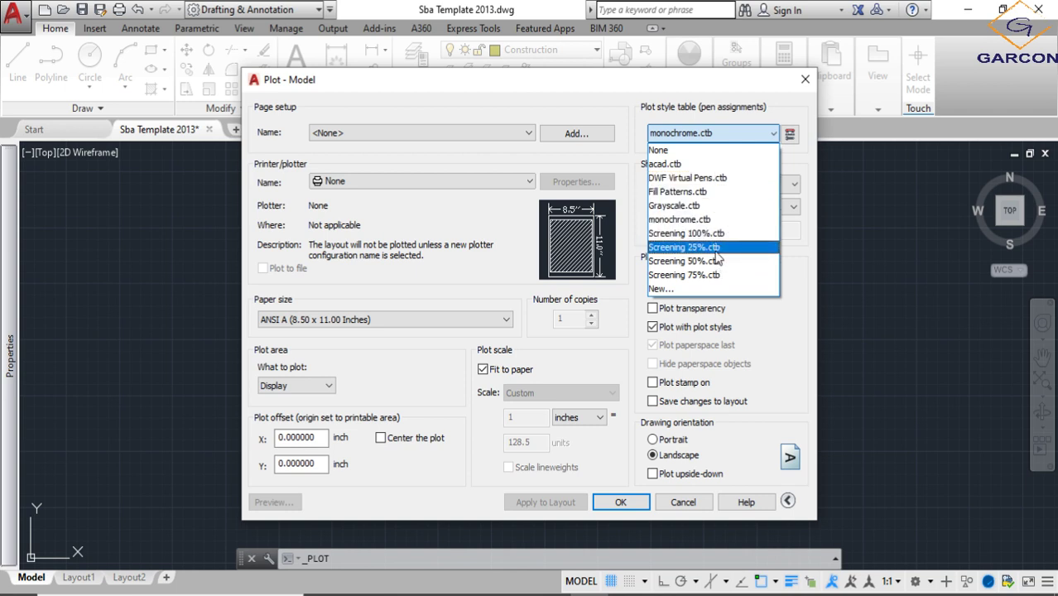
click(682, 220)
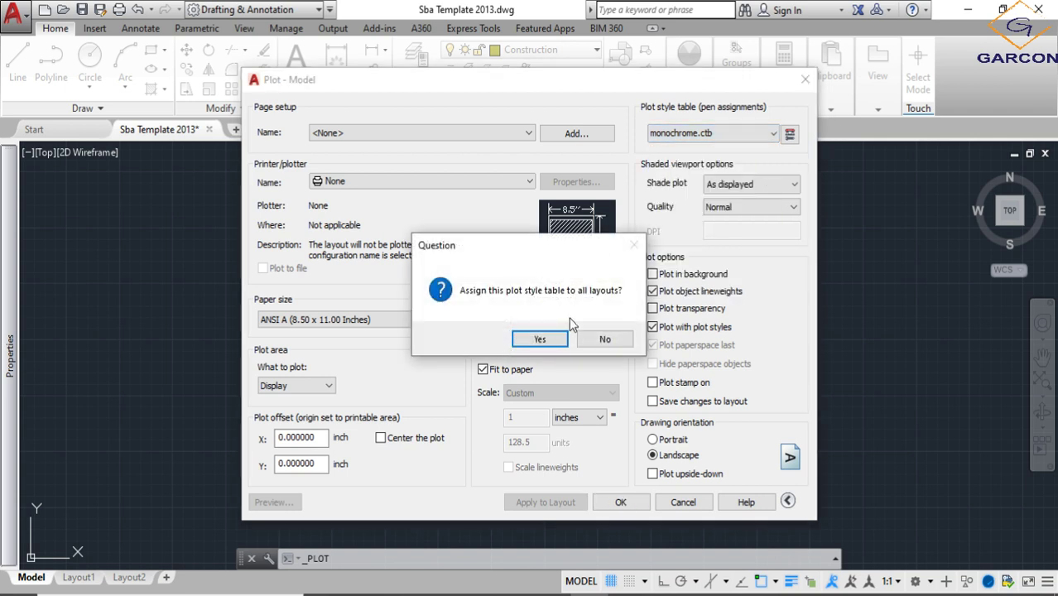
click(539, 337)
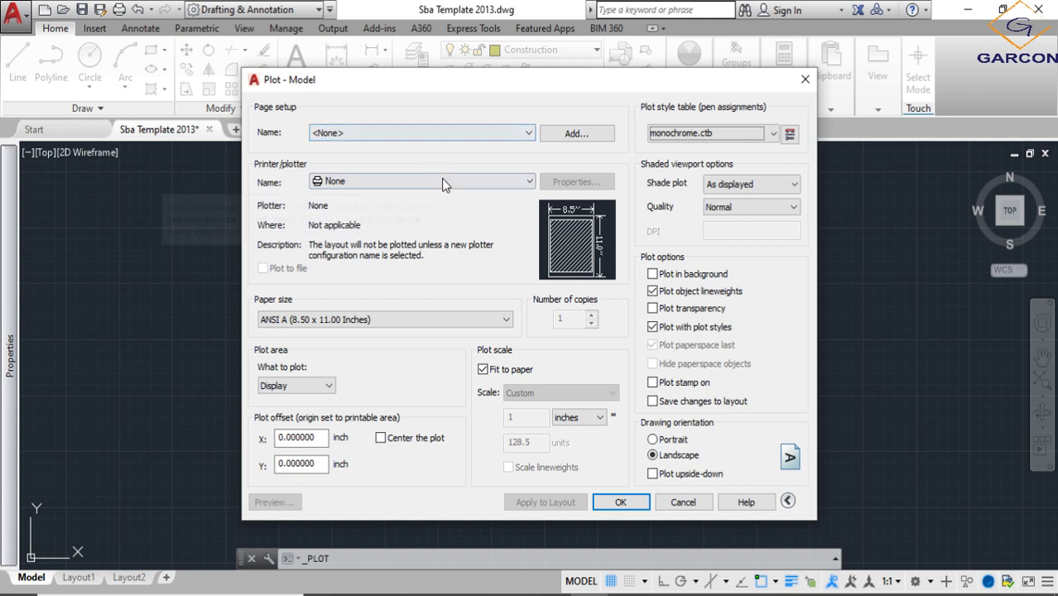
click(485, 184)
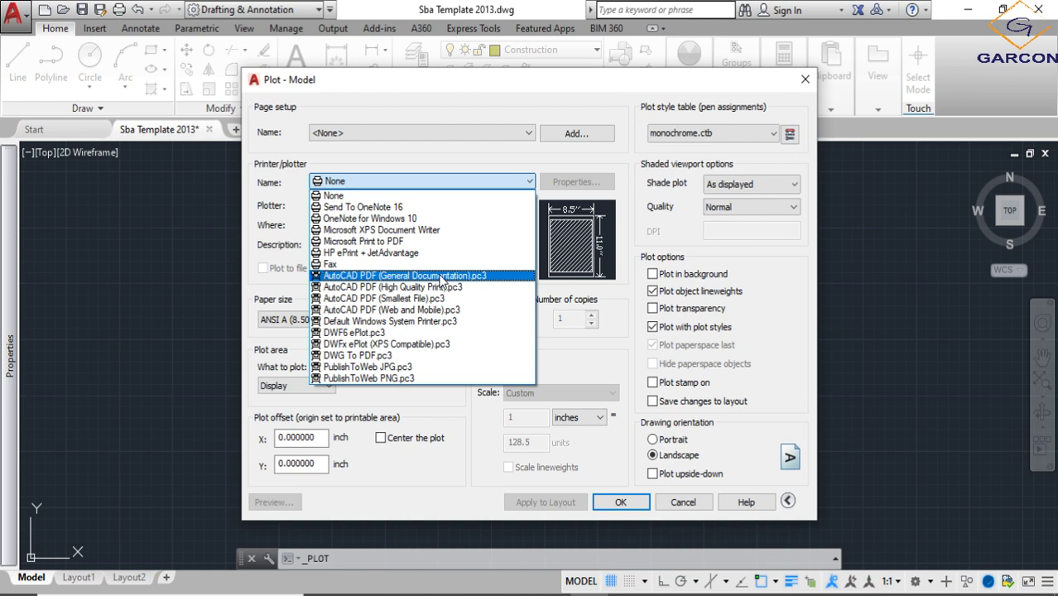
click(390, 357)
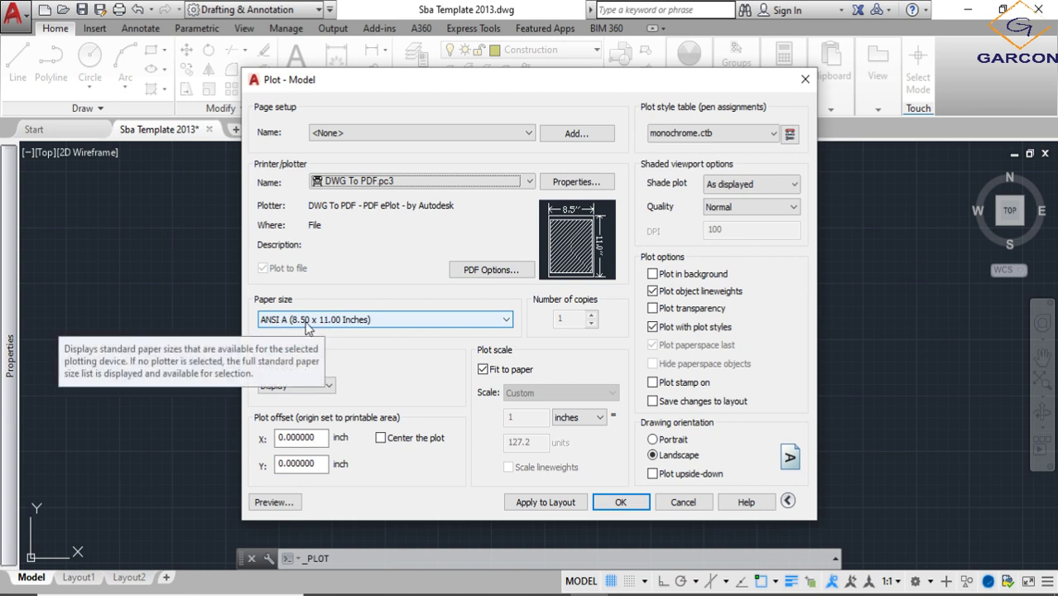
- Set the plot's paper size to ISO A3 (420.00 x 297.00 MM)
click(453, 322)
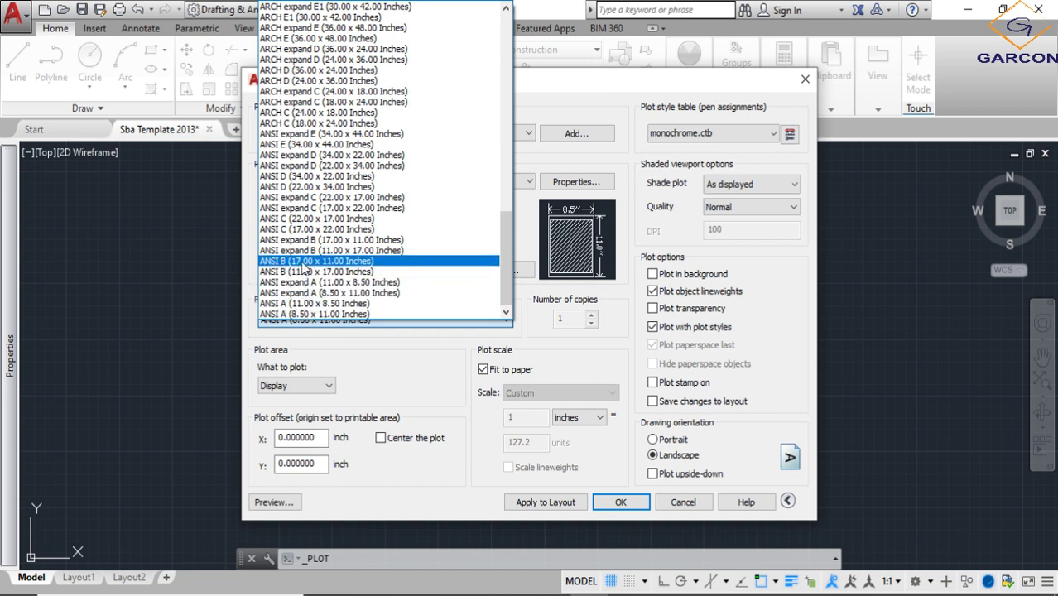
scroll(324, 263, up, 4)
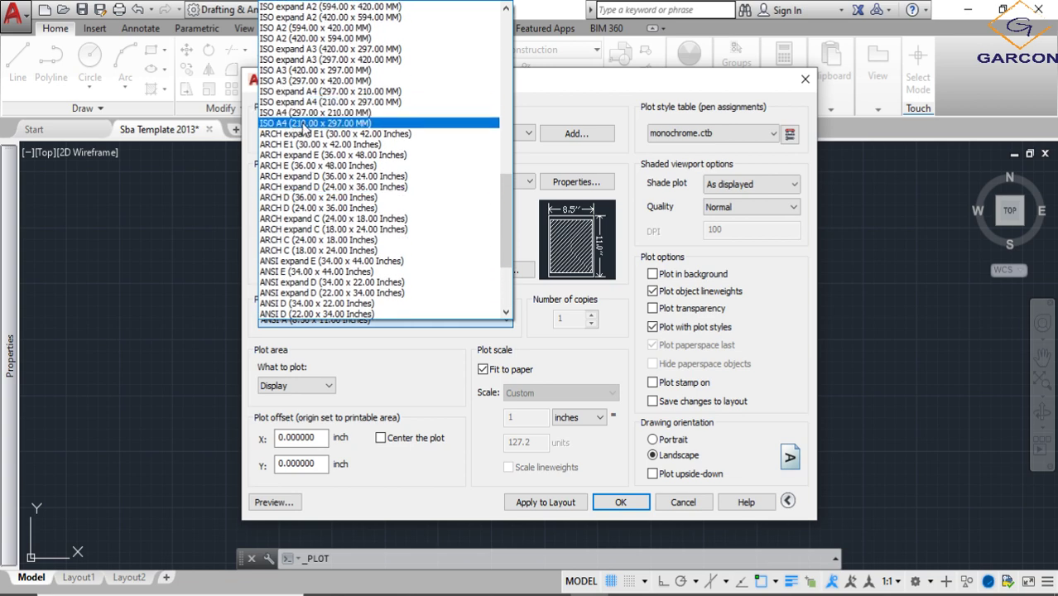
scroll(298, 80, up, 1)
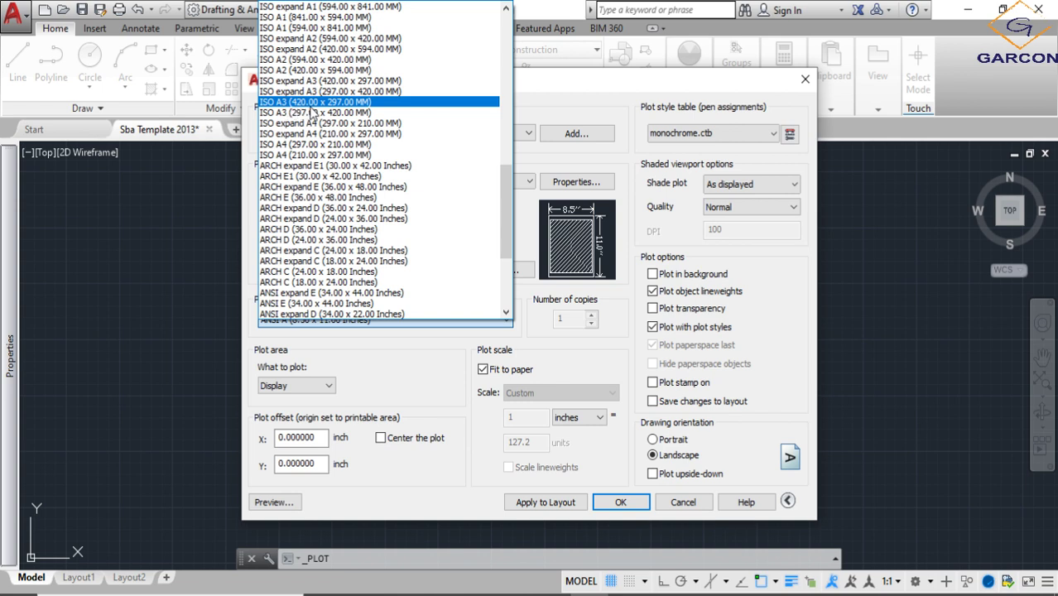
scroll(290, 280, down, 1)
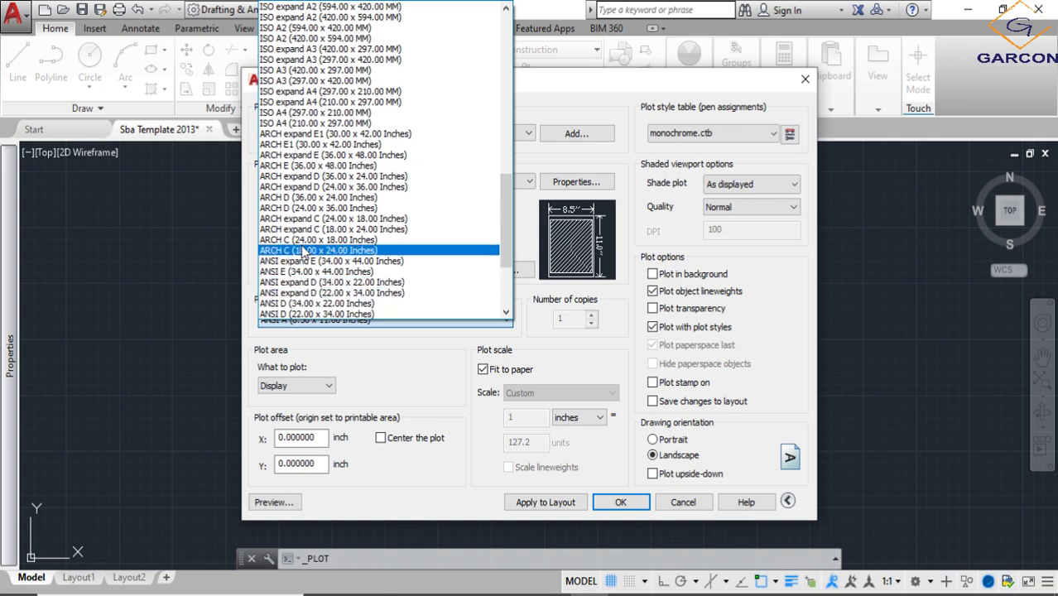
scroll(302, 217, up, 1)
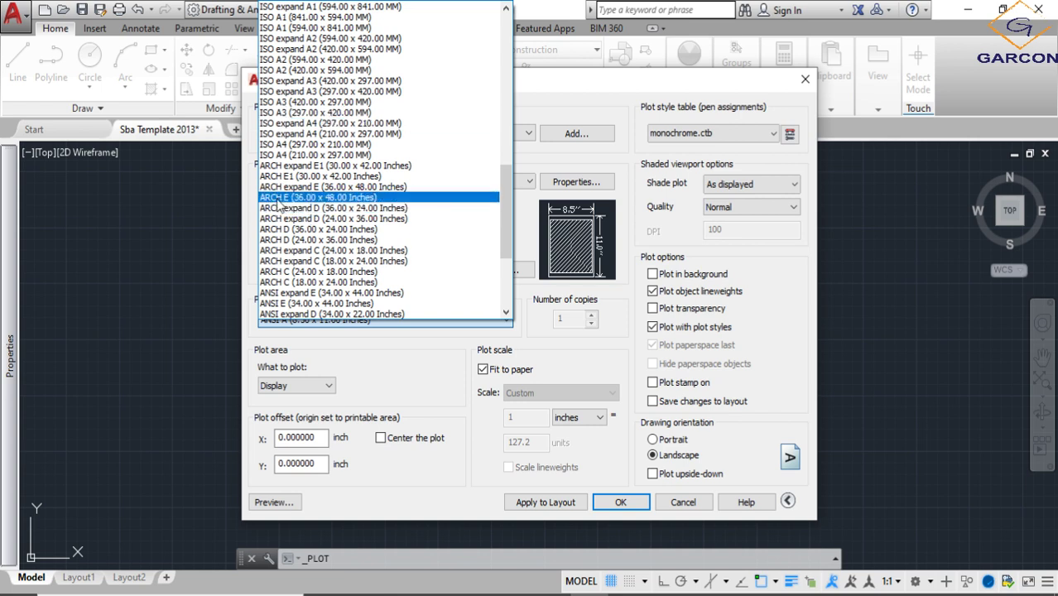
scroll(278, 240, down, 1)
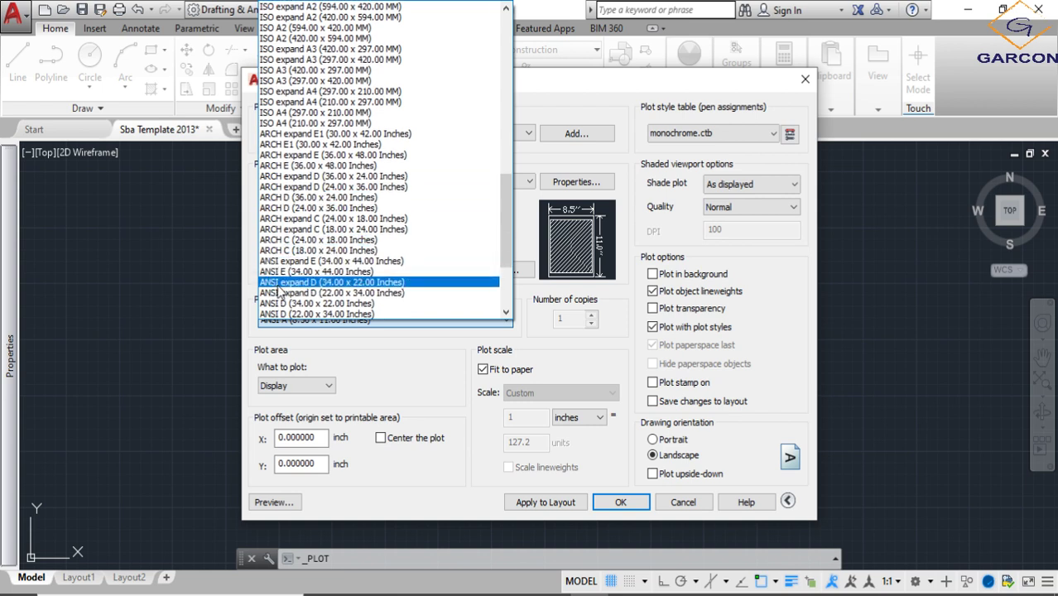
scroll(277, 291, up, 3)
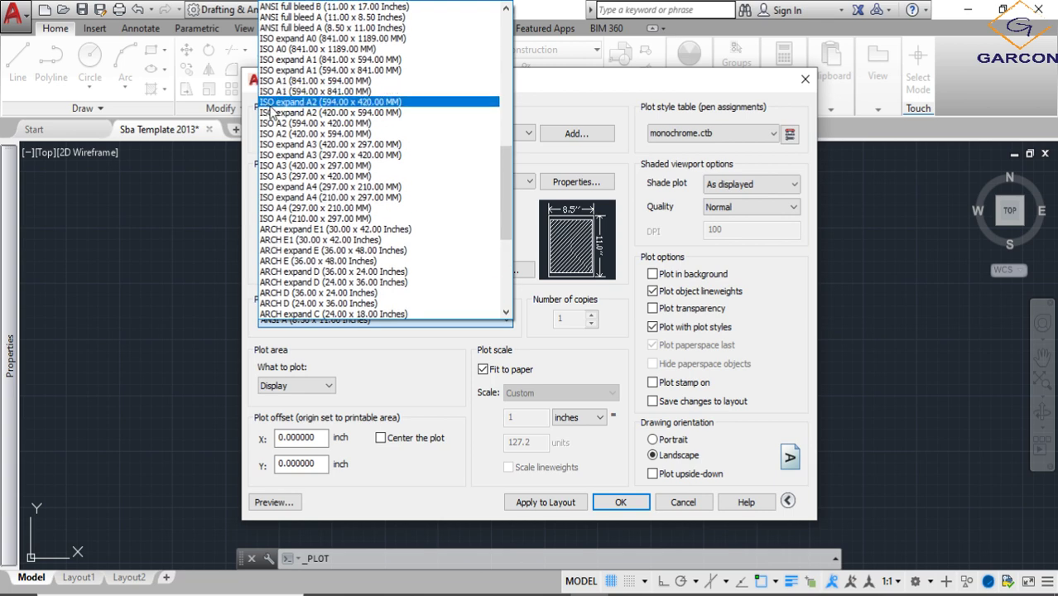
scroll(267, 83, up, 1)
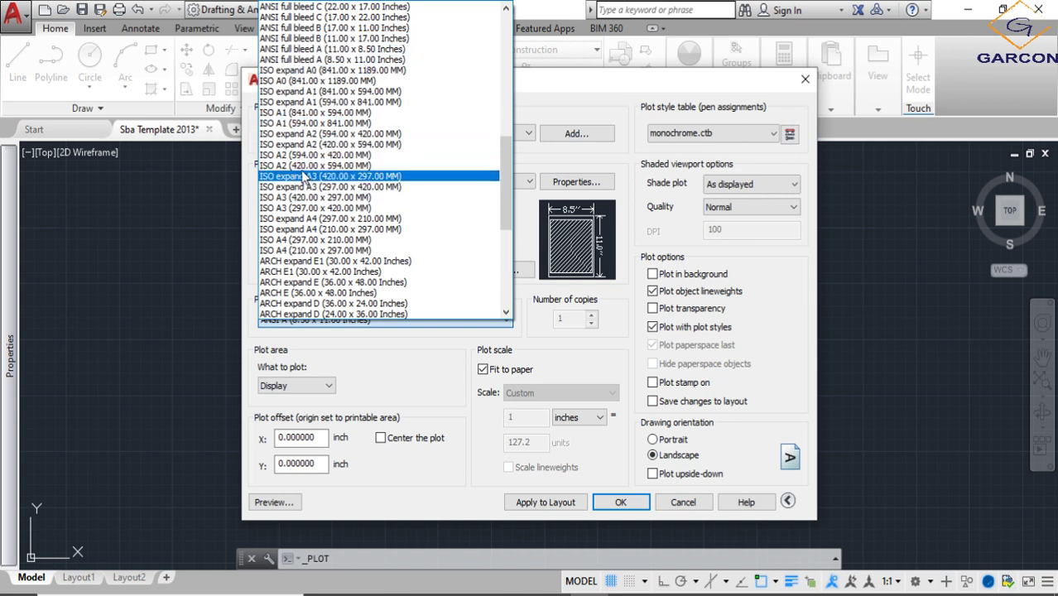
click(317, 197)
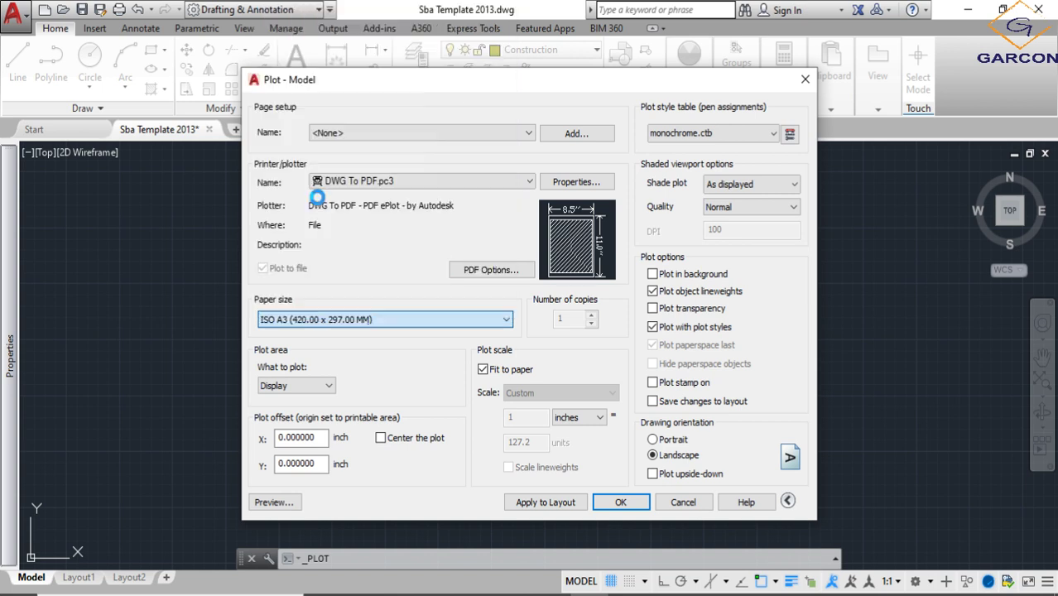
- Try the ISO A3 (297.00 x 420.00 MM) and ISO A4 (297.00 x 210.00 MM) paper sizes, and restore ISO A3 (420.00 x 297.00 MM)
mouse_move(561, 240)
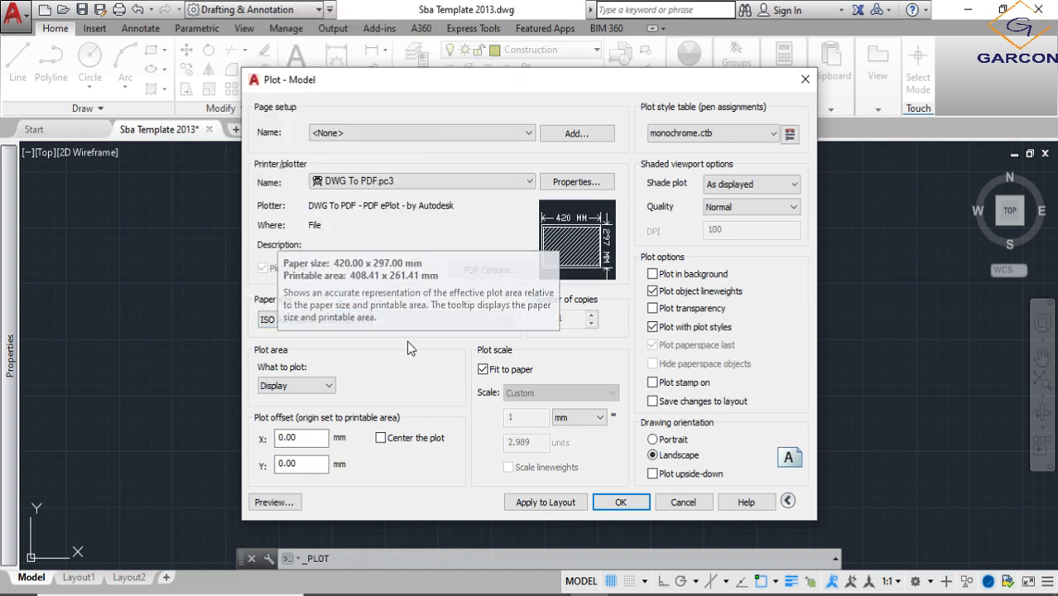
click(418, 320)
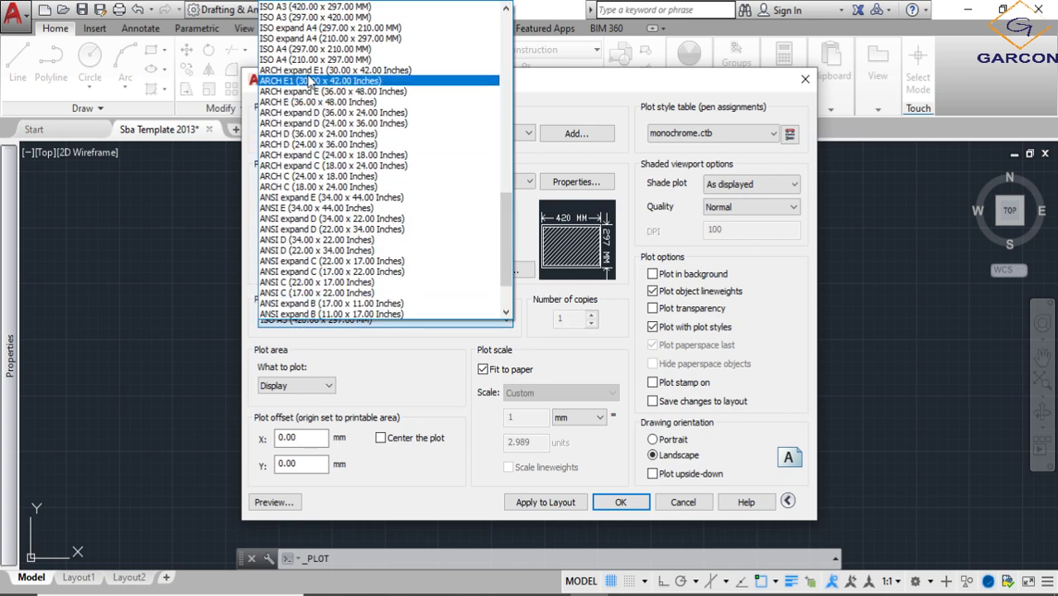
click(313, 17)
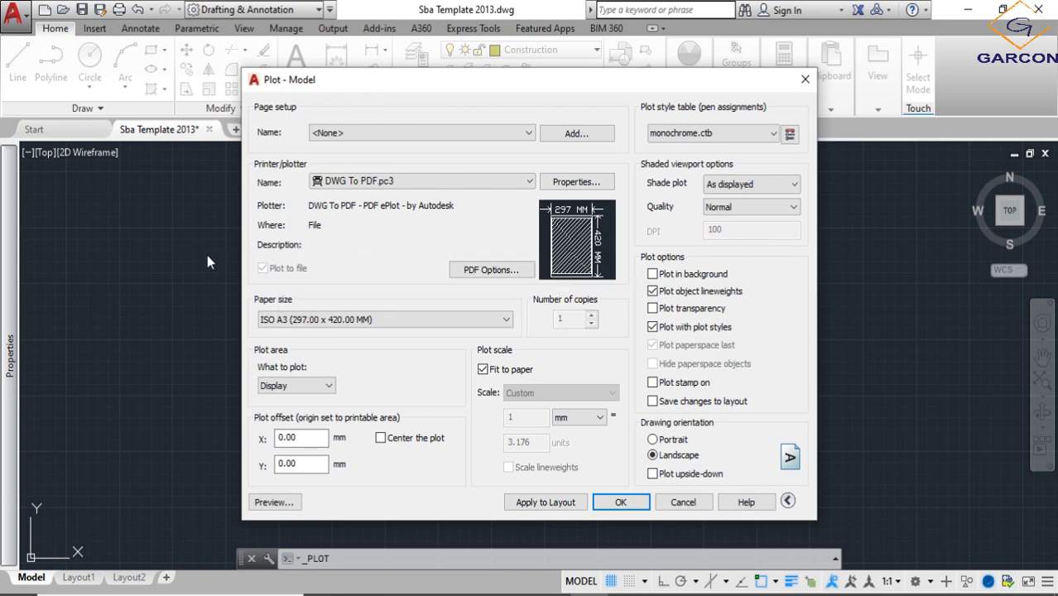
click(505, 319)
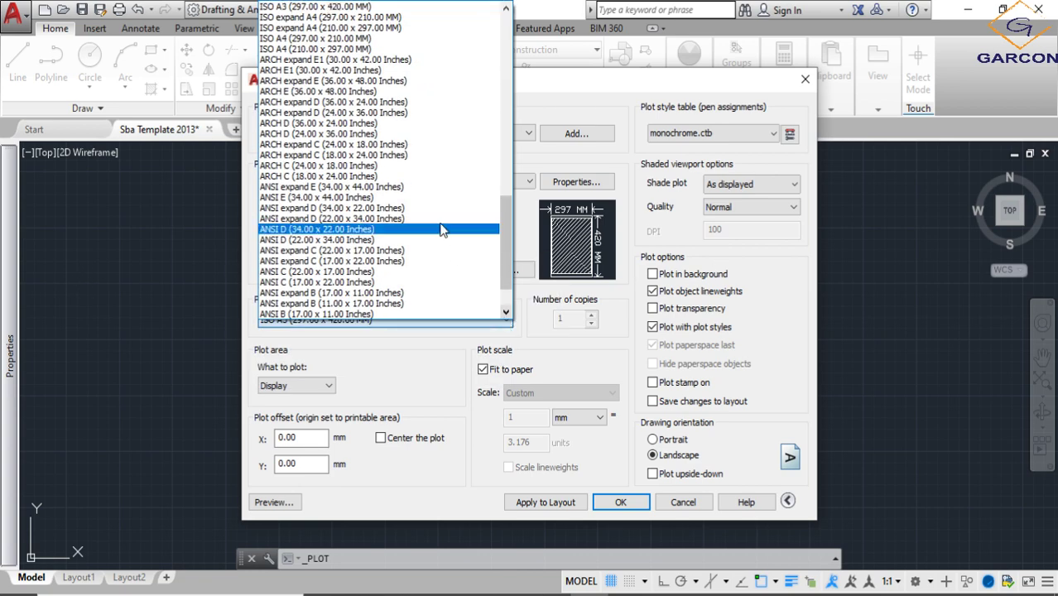
click(334, 38)
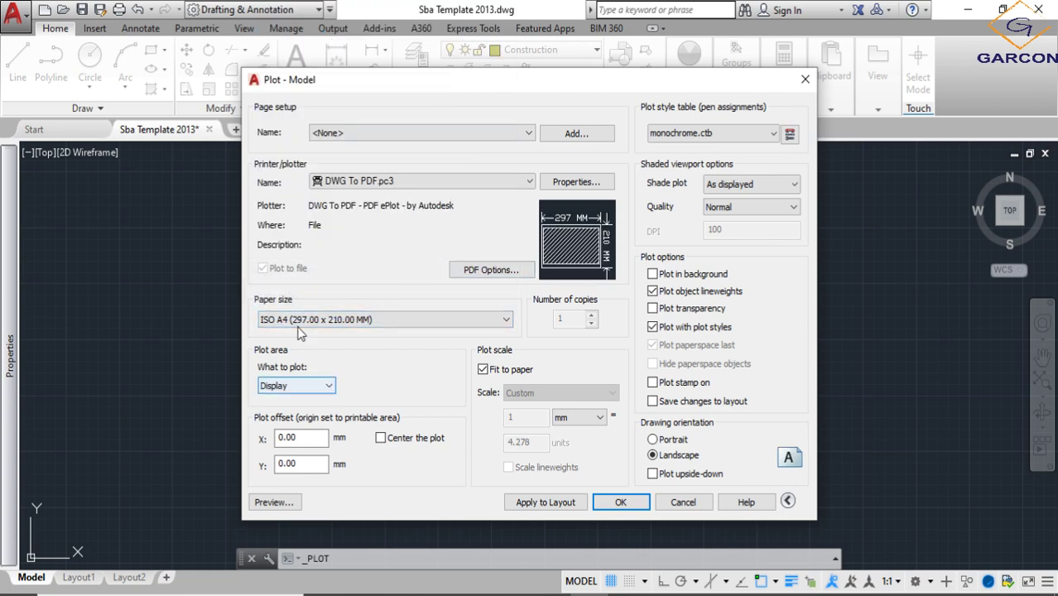
click(382, 324)
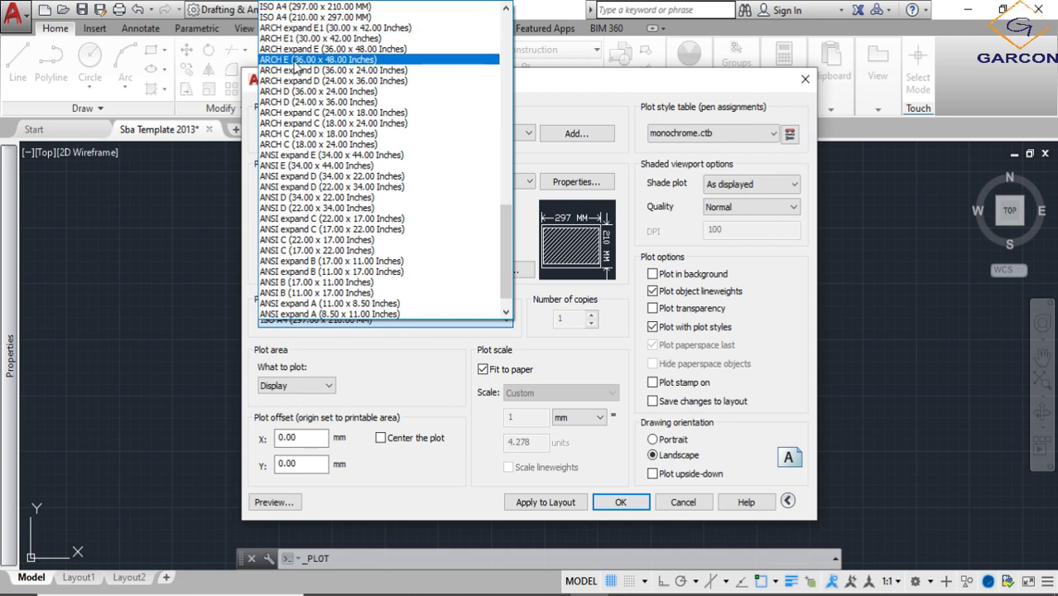
scroll(291, 42, up, 2)
click(291, 27)
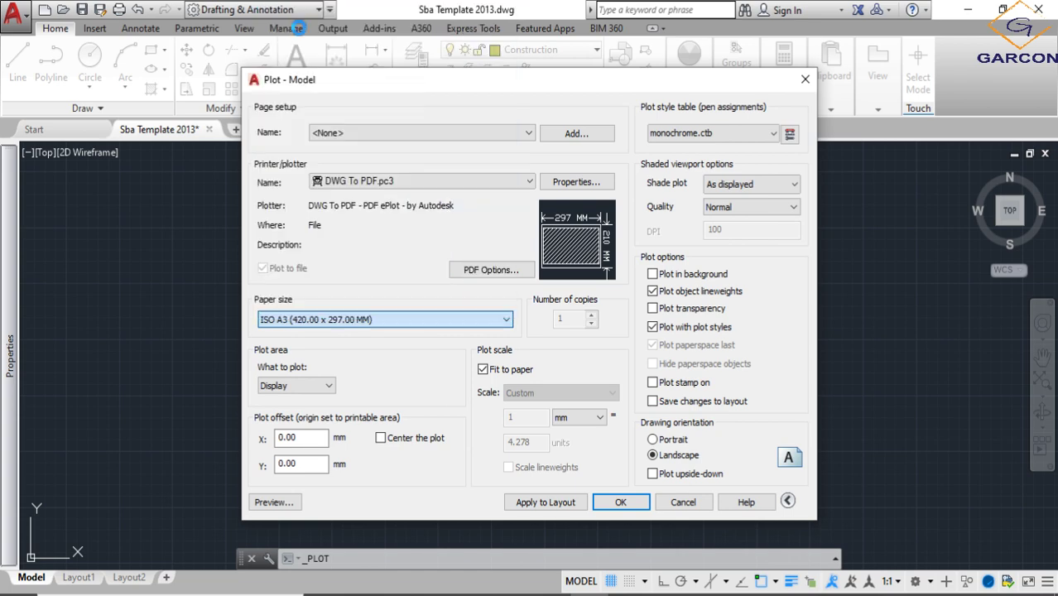
- Center the plot and define a Window plot area between the border's upper-left and lower-right corners, with lineweight display turned off
click(379, 437)
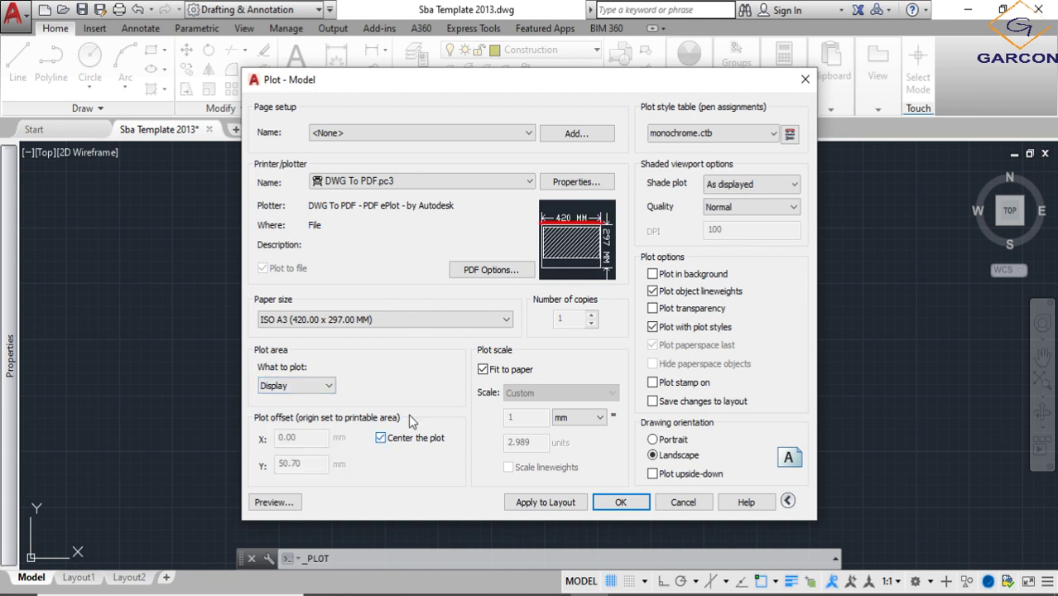
click(325, 387)
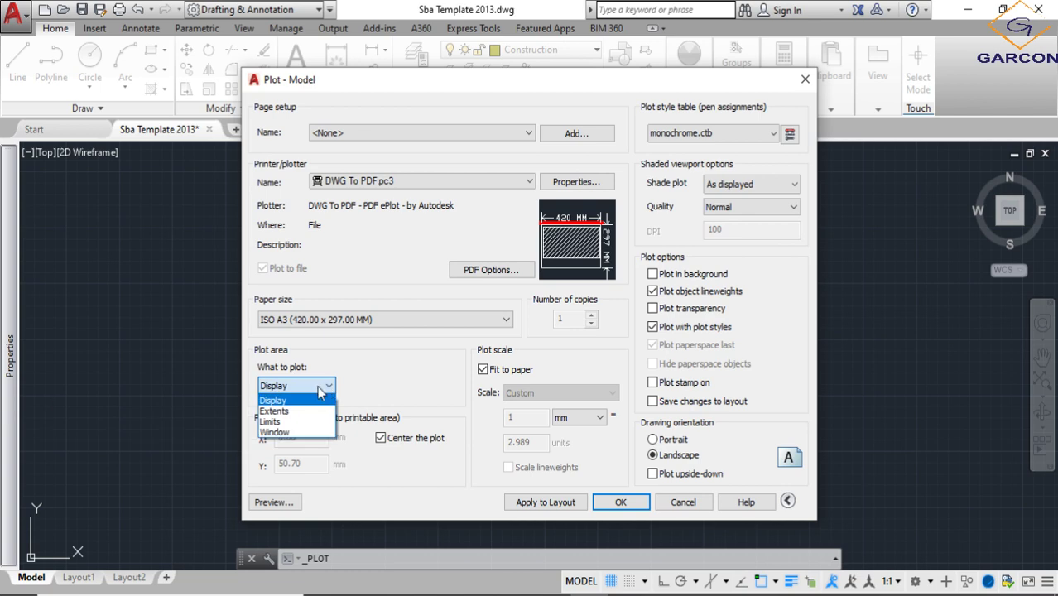
click(303, 436)
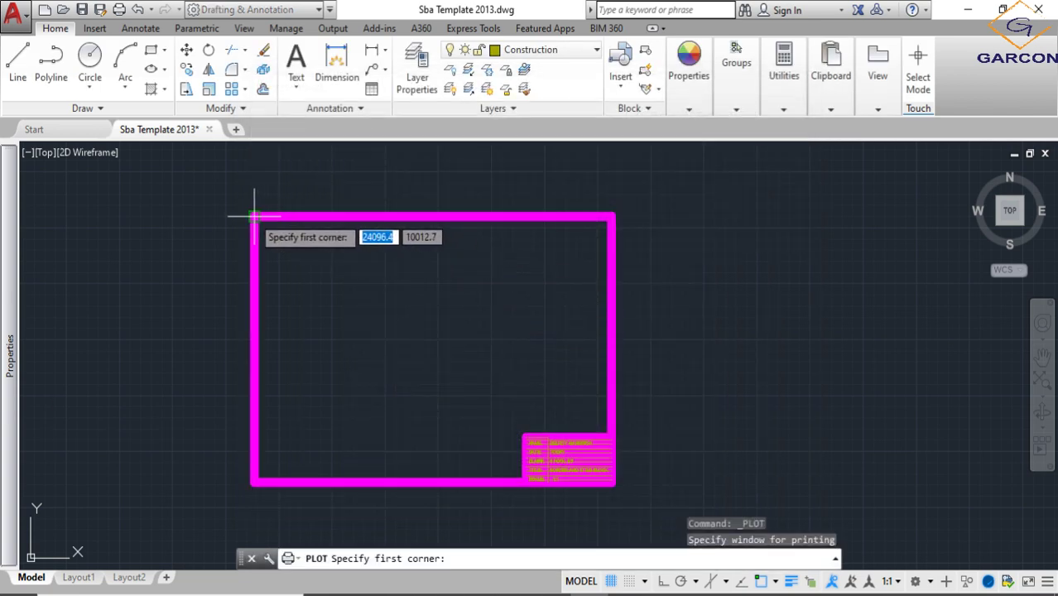
click(254, 217)
click(791, 581)
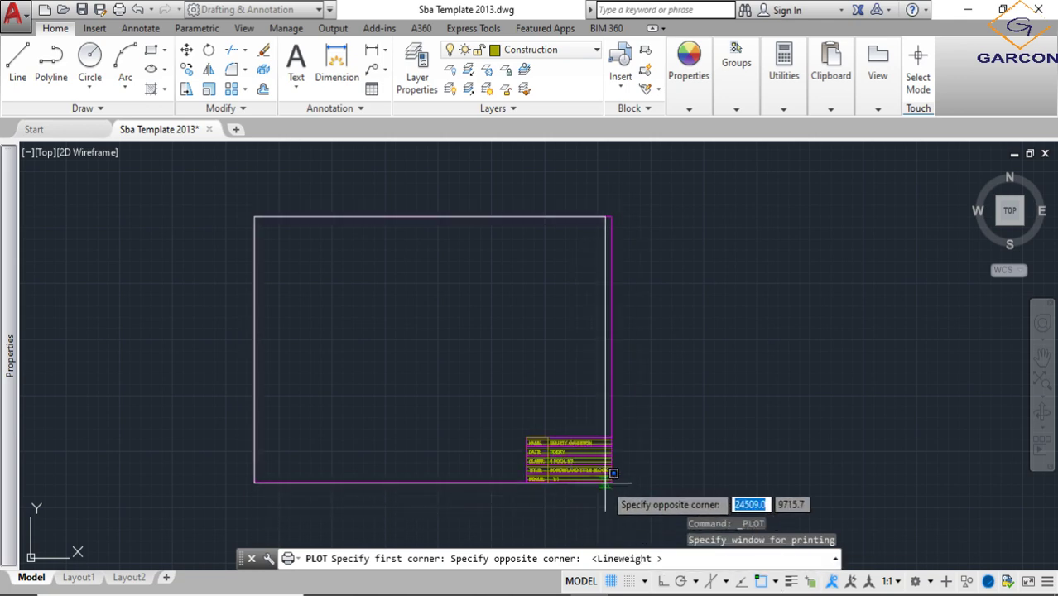
click(611, 484)
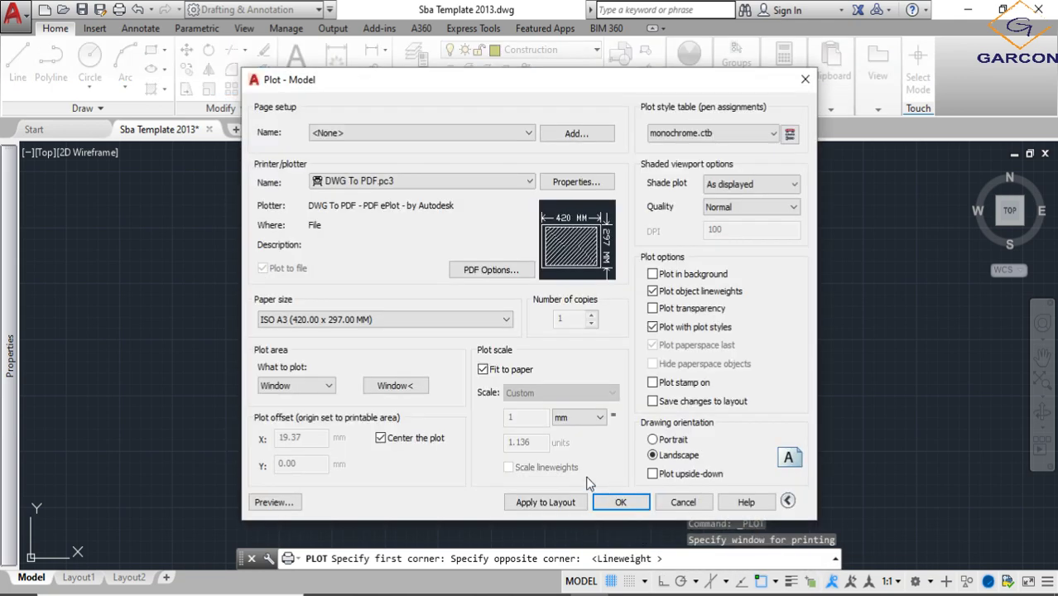
- Preview the plot, inspect the border and title block text up close and at full sheet, and close the preview
click(278, 502)
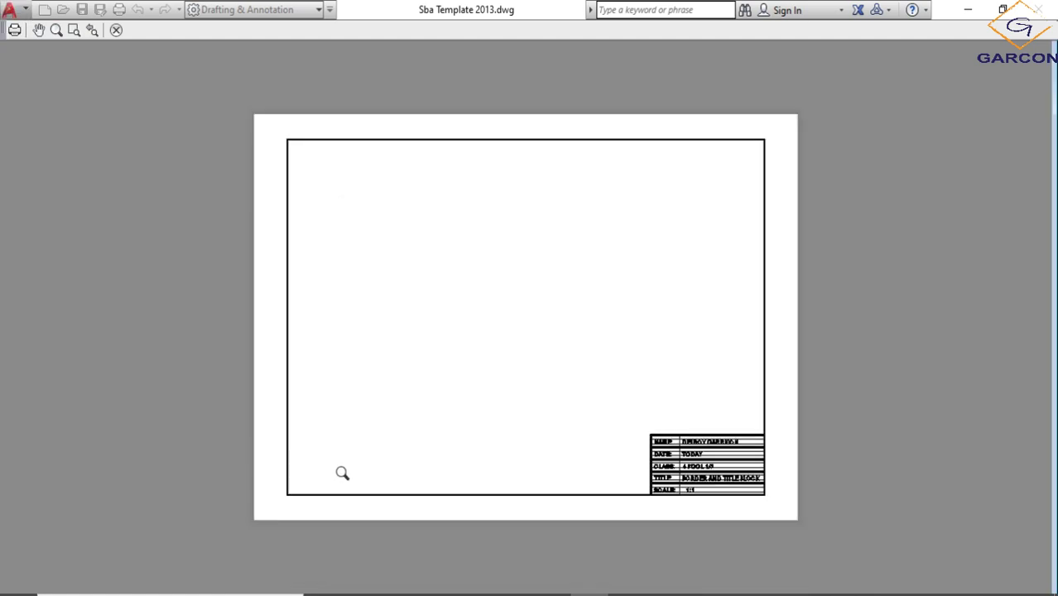
scroll(707, 456, up, 6)
scroll(732, 471, down, 8)
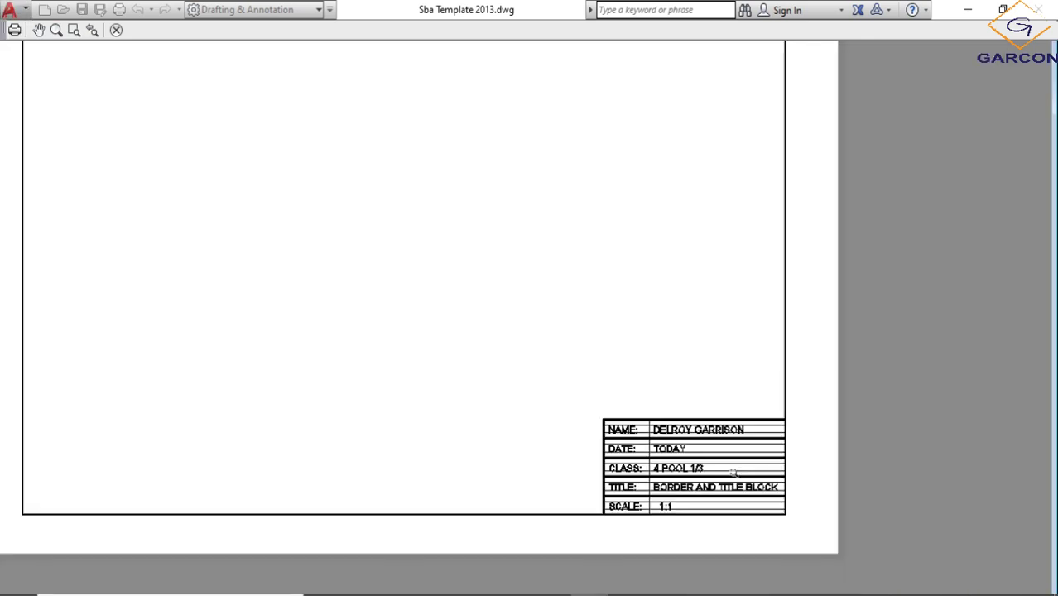
scroll(719, 452, up, 4)
scroll(675, 435, down, 2)
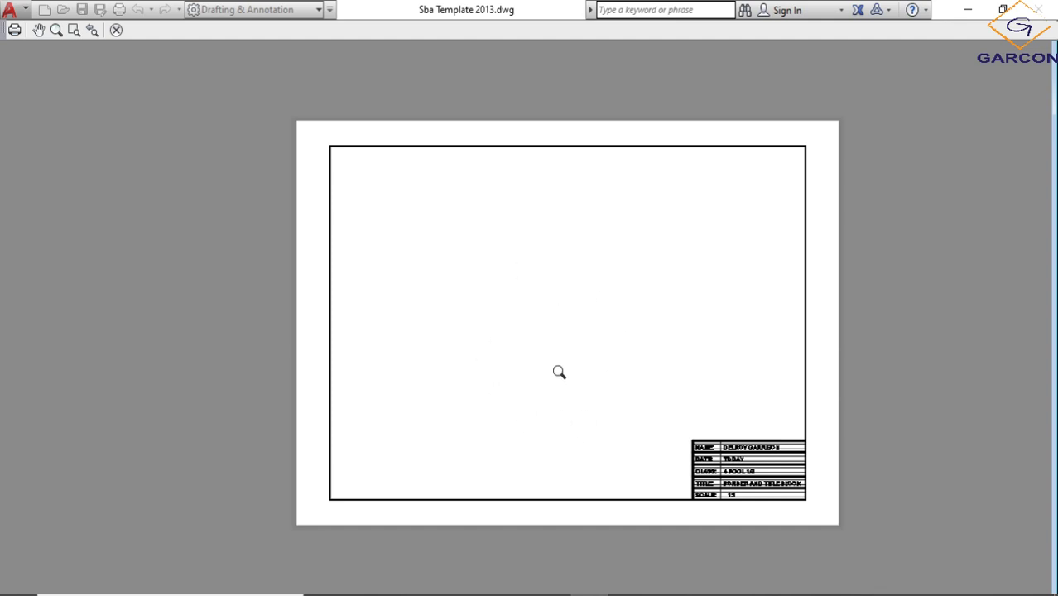
scroll(520, 313, up, 3)
scroll(473, 321, down, 3)
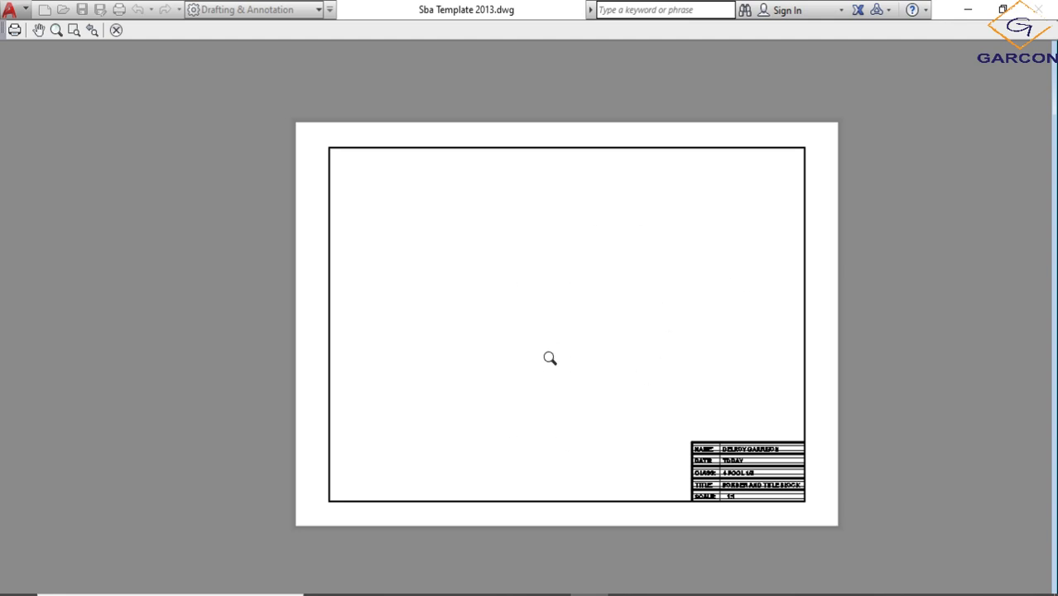
key(Escape)
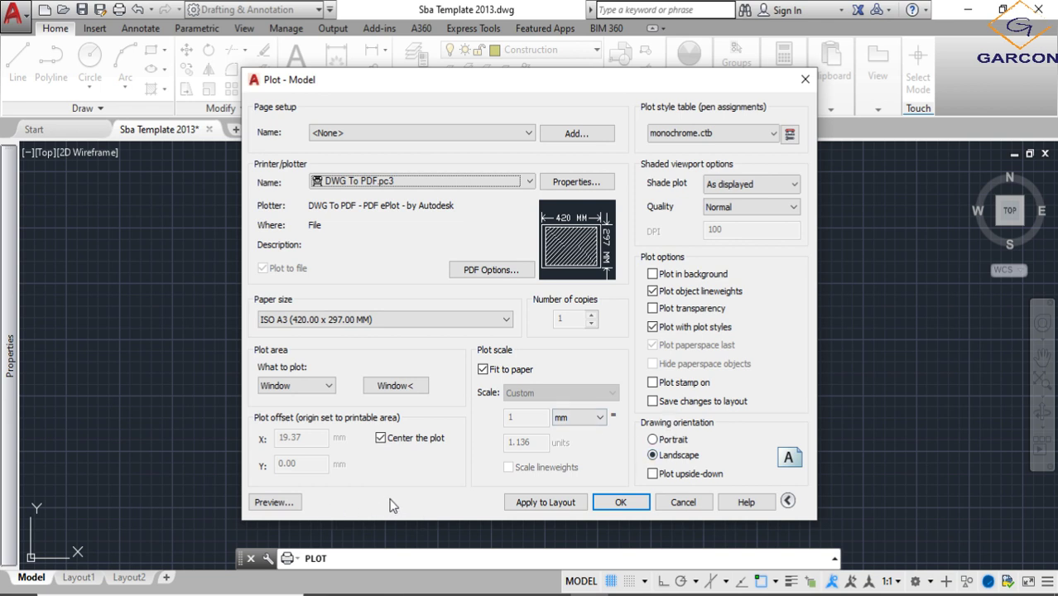
- Start the plot to file, name the PDF CLASS WORK ONE, and choose the Desktop's Jamaica College > AutoCAD_2020 folder as its save location
click(604, 503)
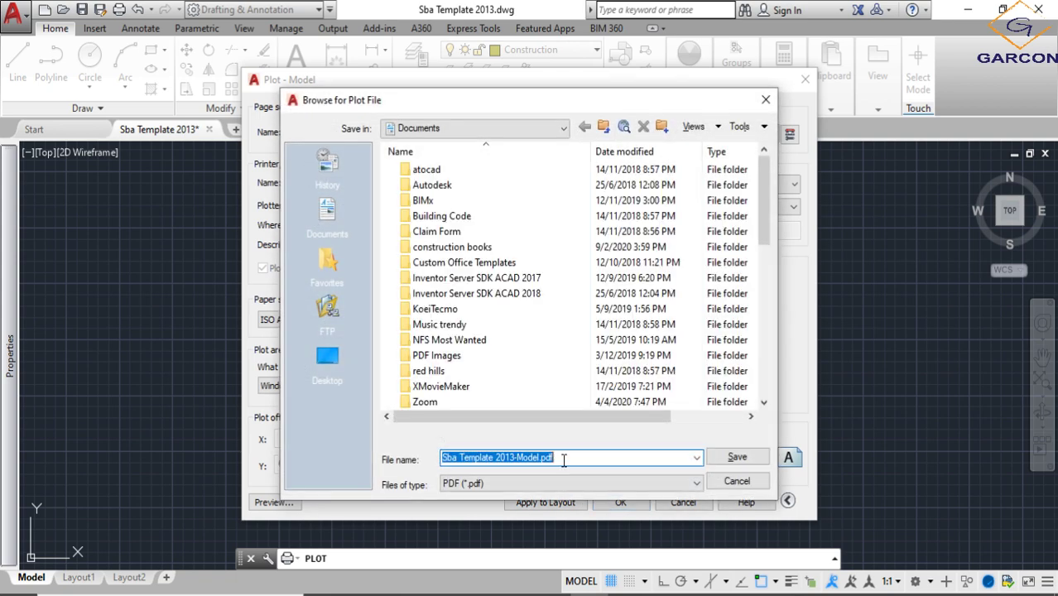
text(CLASS WORK ONE)
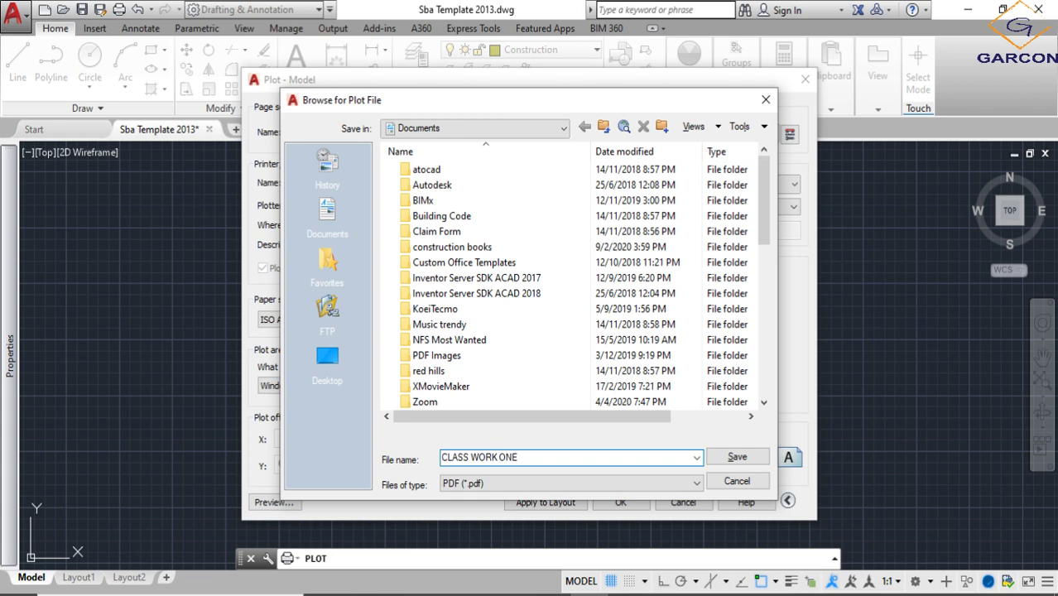
click(341, 351)
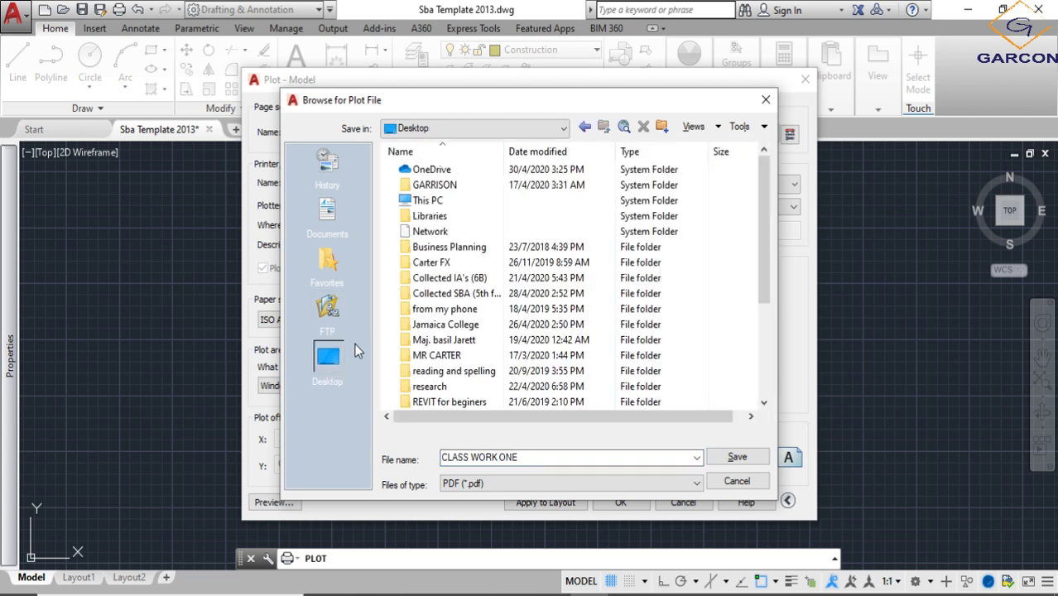
scroll(430, 333, down, 3)
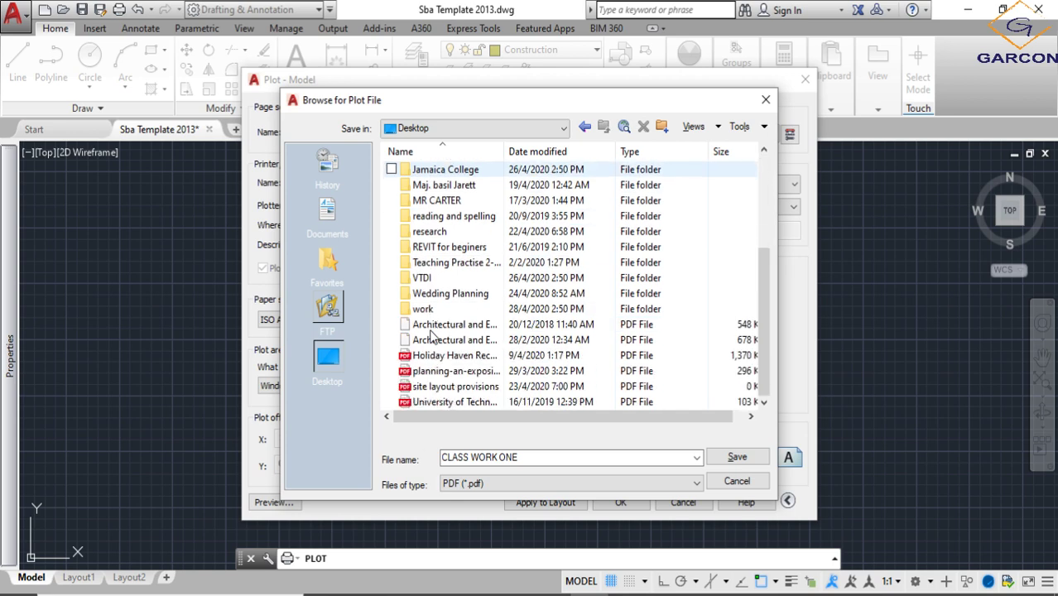
scroll(424, 318, up, 3)
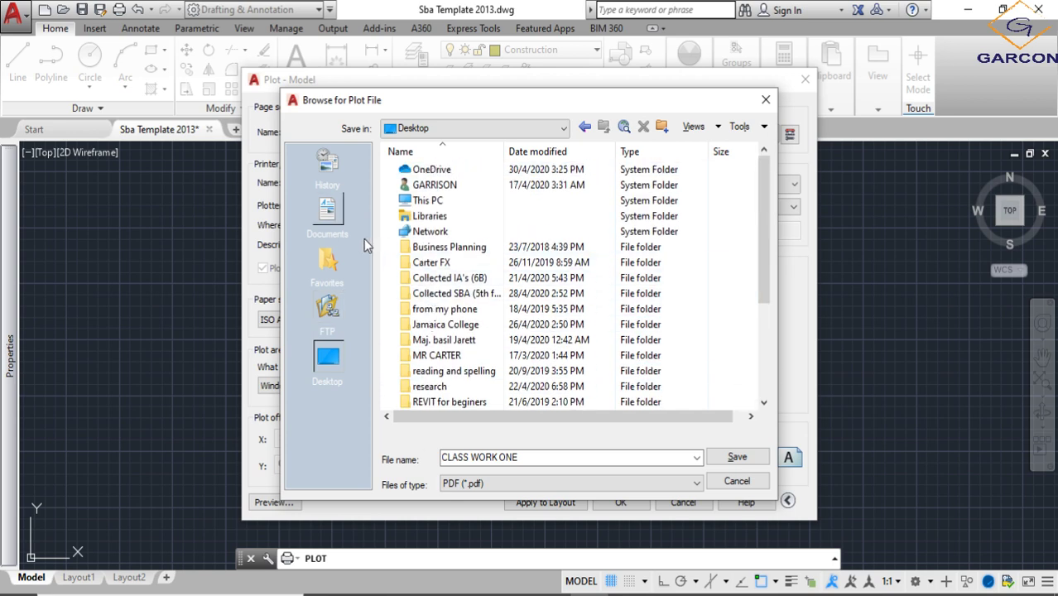
double_click(438, 326)
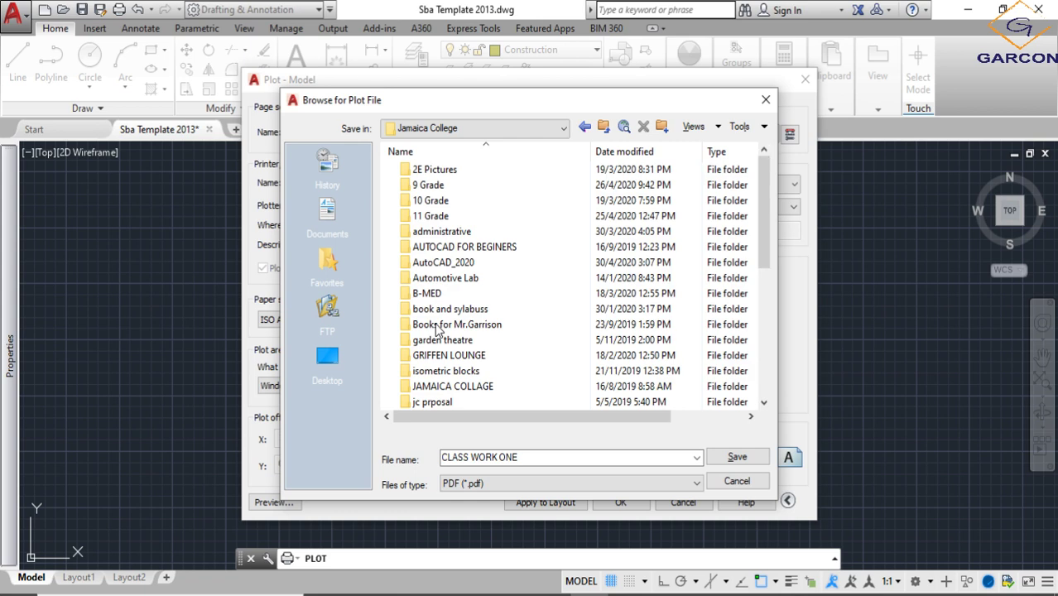
double_click(439, 265)
- Change the PDF file name to CLASS WORK # 1 and save the plot in the AutoCAD_2020 folder
click(520, 457)
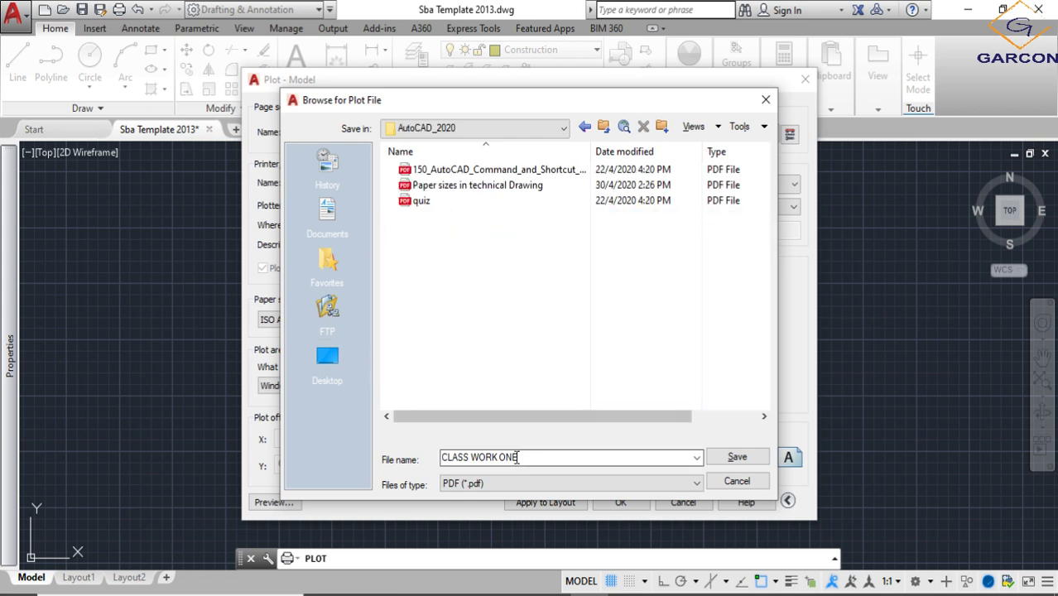
triple_click(523, 457)
click(504, 452)
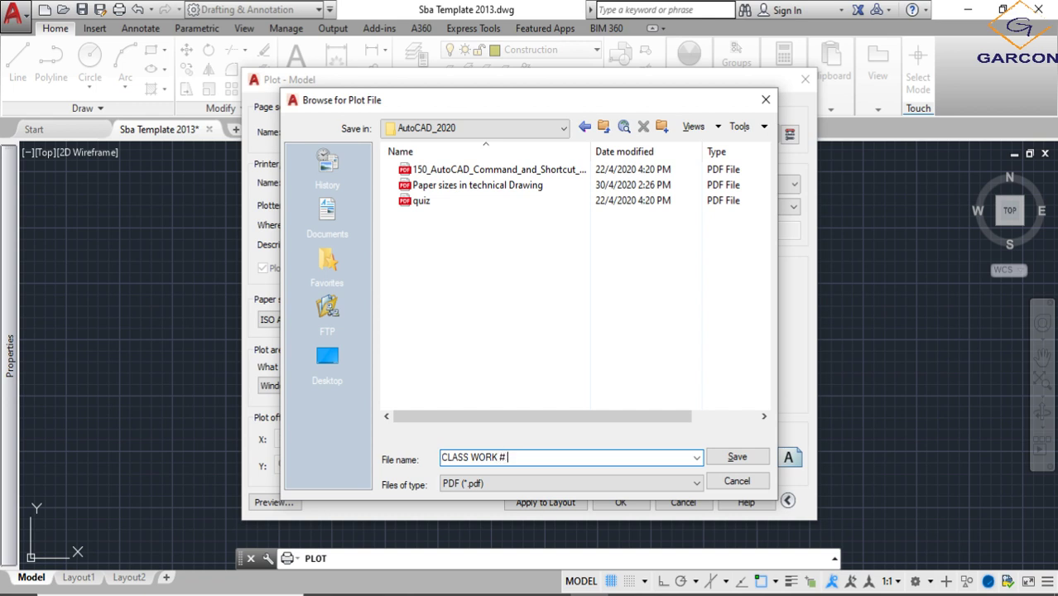
click(735, 457)
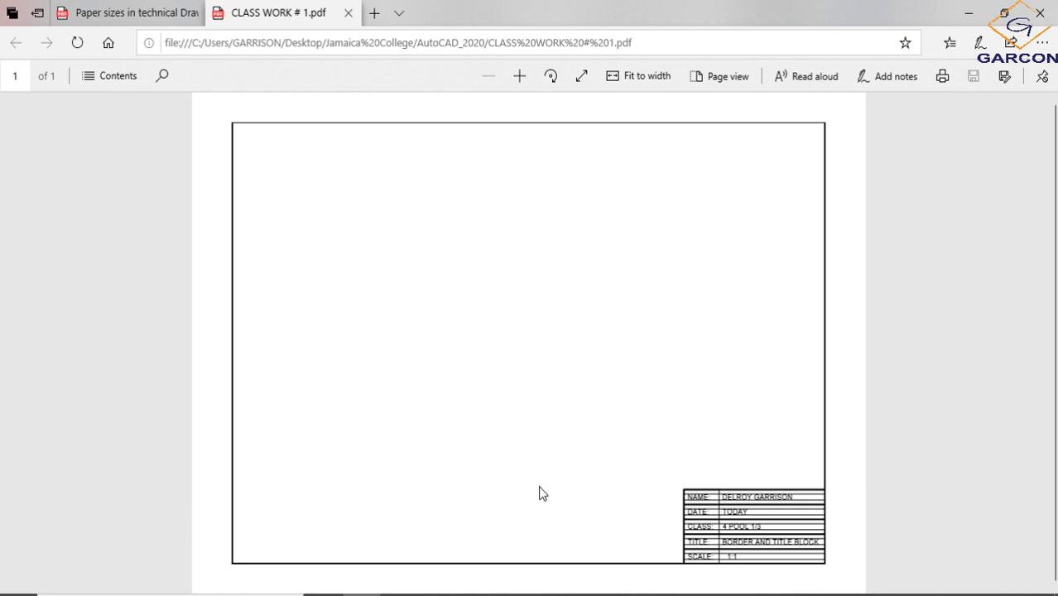
click(701, 584)
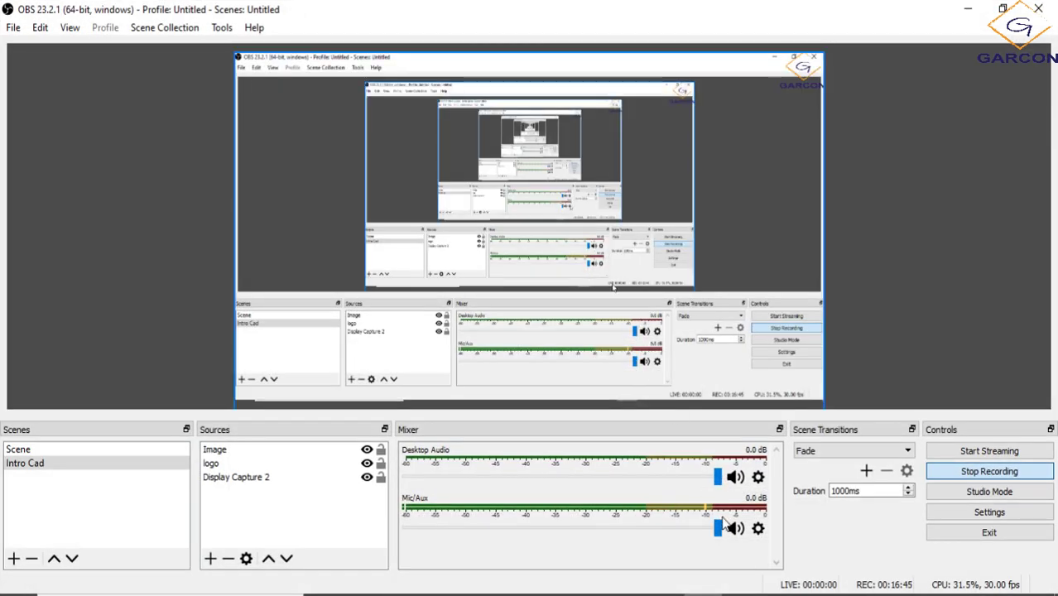